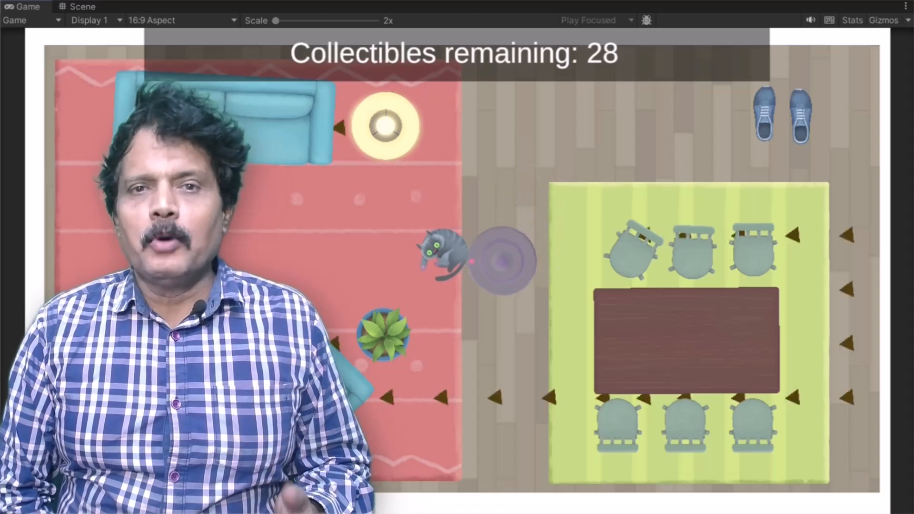
{"action": "key", "text": "Right"}
{"action": "key", "text": "Up"}
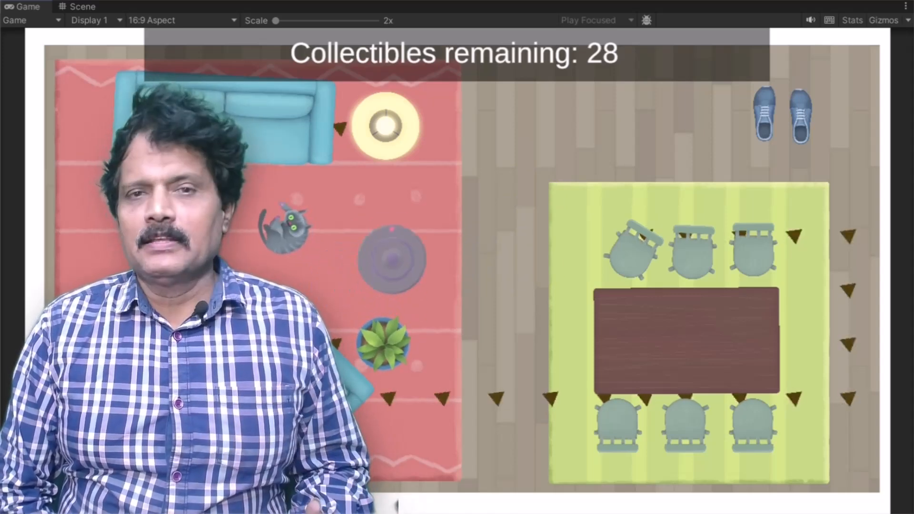
{"action": "key", "text": "Left"}
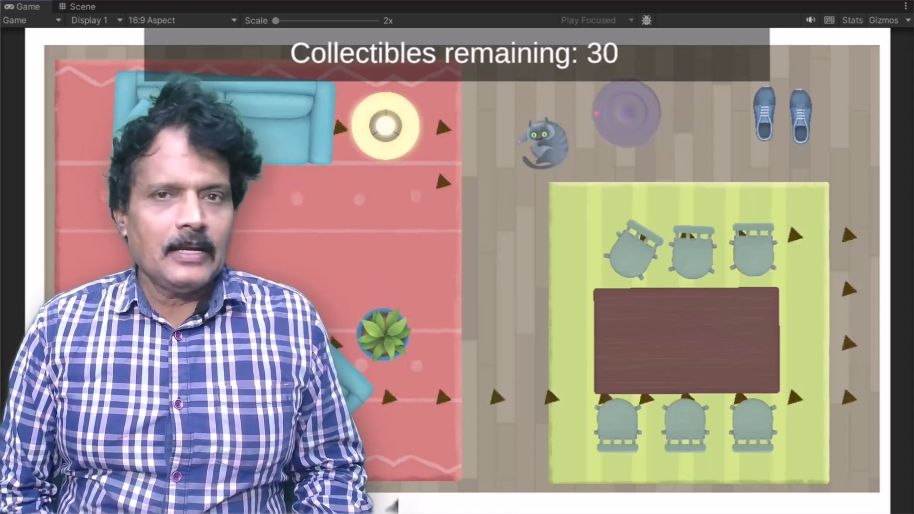
{"action": "key", "text": "Down"}
{"action": "key", "text": "Up"}
{"action": "key", "text": "Left"}
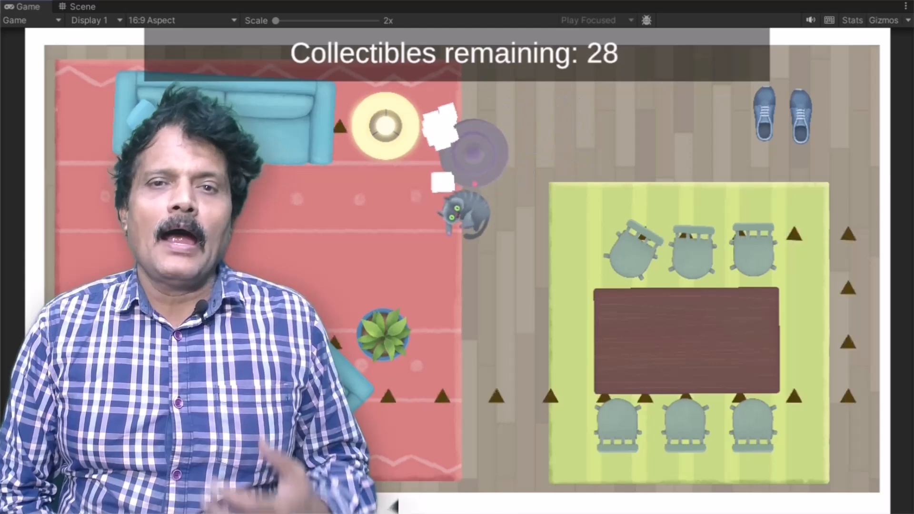
{"action": "key", "text": "Down"}
{"action": "key", "text": "Right"}
{"action": "key", "text": "Left"}
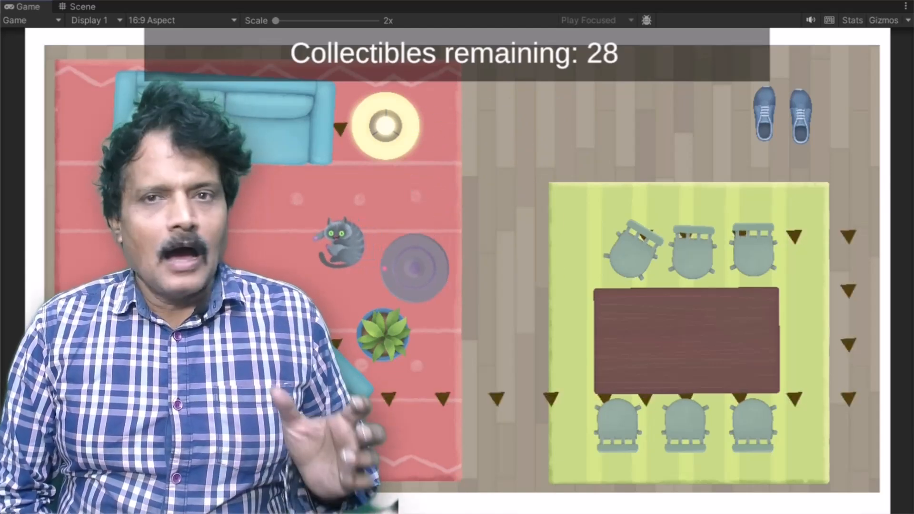
{"action": "key", "text": "Right"}
{"action": "key", "text": "Up"}
{"action": "key", "text": "Left"}
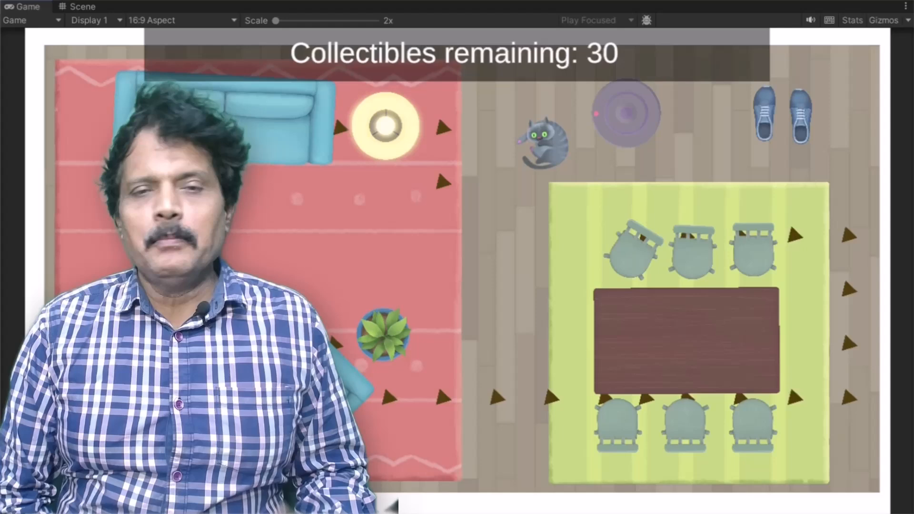
{"action": "key", "text": "Down"}
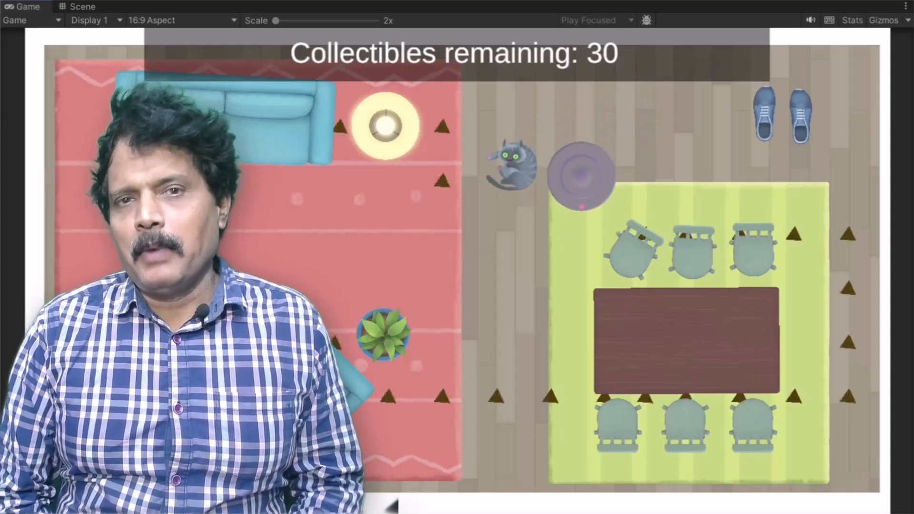
{"action": "key", "text": "Up"}
{"action": "key", "text": "Left"}
{"action": "key", "text": "Down"}
{"action": "key", "text": "Right"}
{"action": "key", "text": "Down"}
{"action": "key", "text": "Left"}
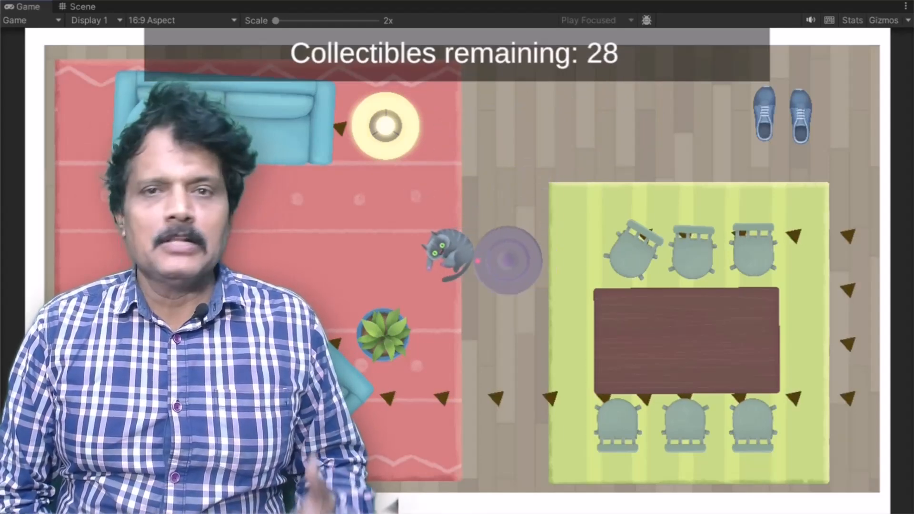
{"action": "key", "text": "Right"}
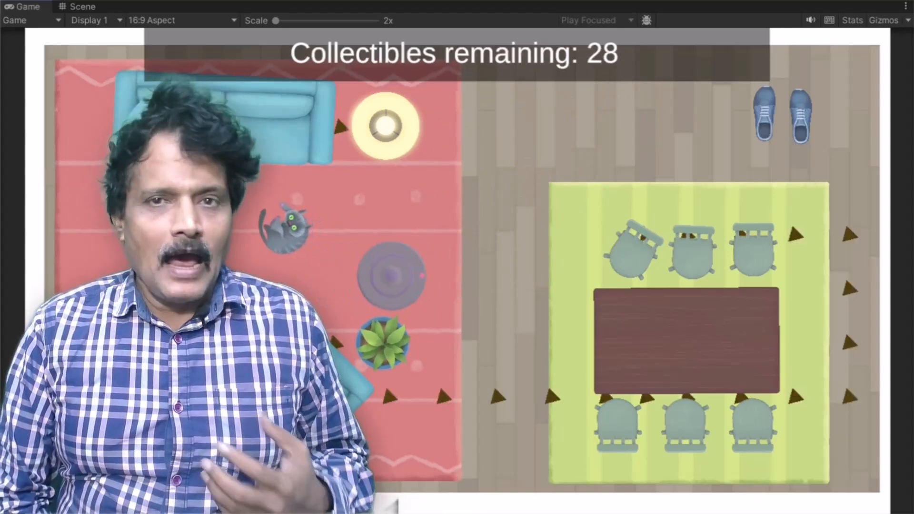
{"action": "key", "text": "Up"}
{"action": "key", "text": "Left"}
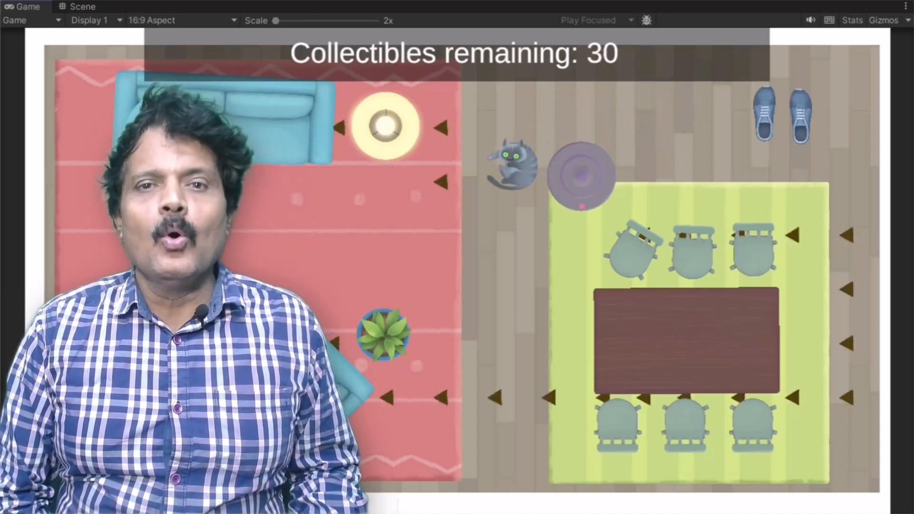
{"action": "key", "text": "Up"}
{"action": "key", "text": "Left"}
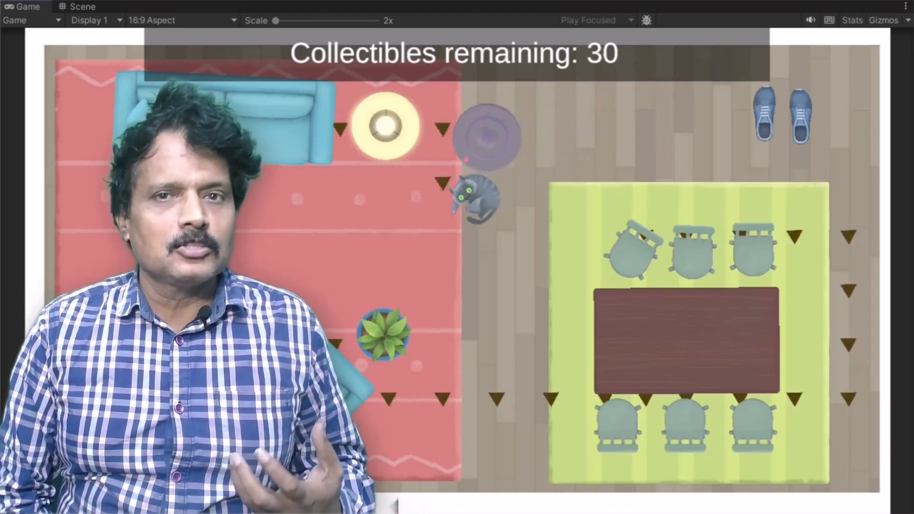
{"action": "key", "text": "Down"}
{"action": "key", "text": "Right"}
{"action": "key", "text": "Down"}
{"action": "key", "text": "Left"}
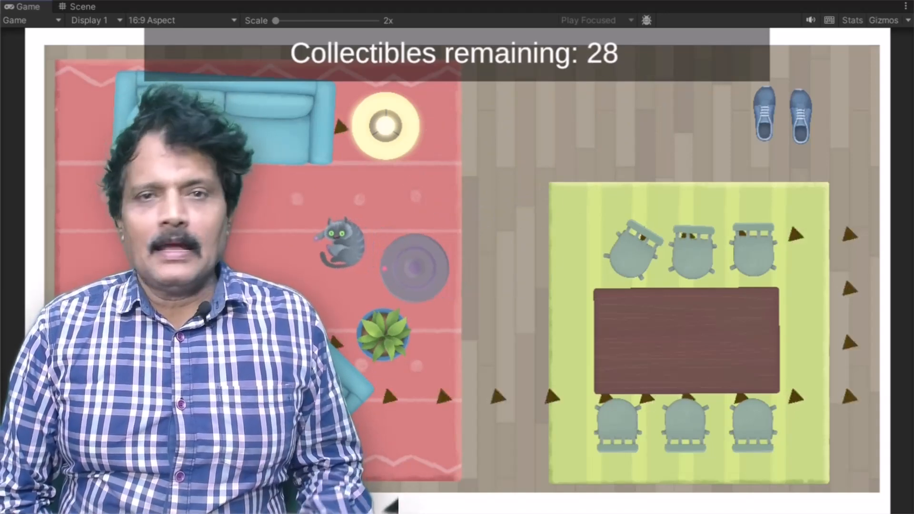
{"action": "key", "text": "Right"}
{"action": "key", "text": "Up"}
{"action": "key", "text": "Left"}
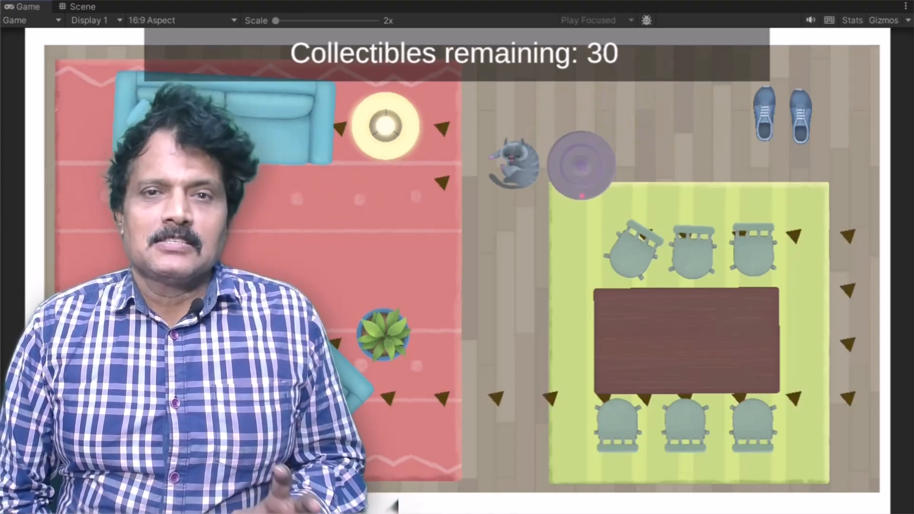
{"action": "key", "text": "Up"}
{"action": "key", "text": "Left"}
{"action": "key", "text": "Down"}
{"action": "key", "text": "Right"}
{"action": "key", "text": "Down"}
{"action": "key", "text": "Left"}
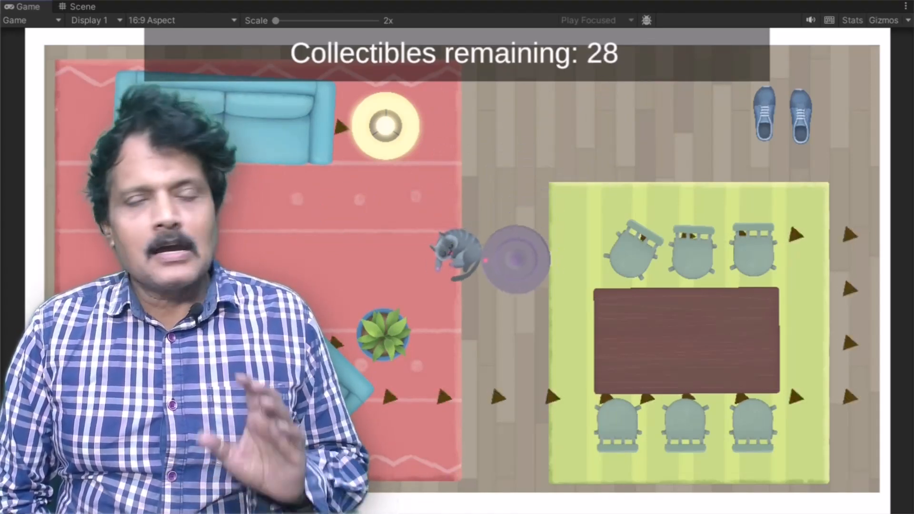
{"action": "key", "text": "Left"}
{"action": "key", "text": "Right"}
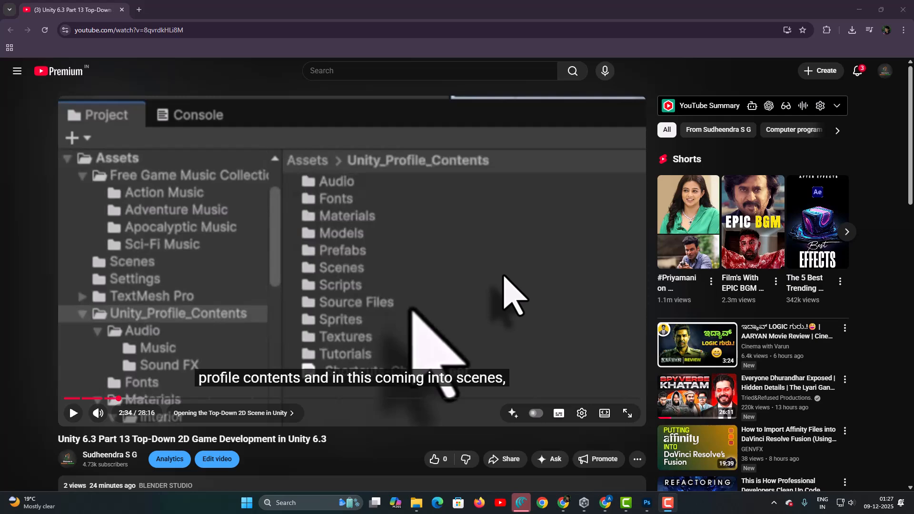
Open the free resources link from the Unity 6.3 Part 13 video's description and look through the Unity 6 Learning post's attachments.
{"action": "scroll", "coordinate": [503, 275], "scroll_direction": "down", "scroll_amount": 3}
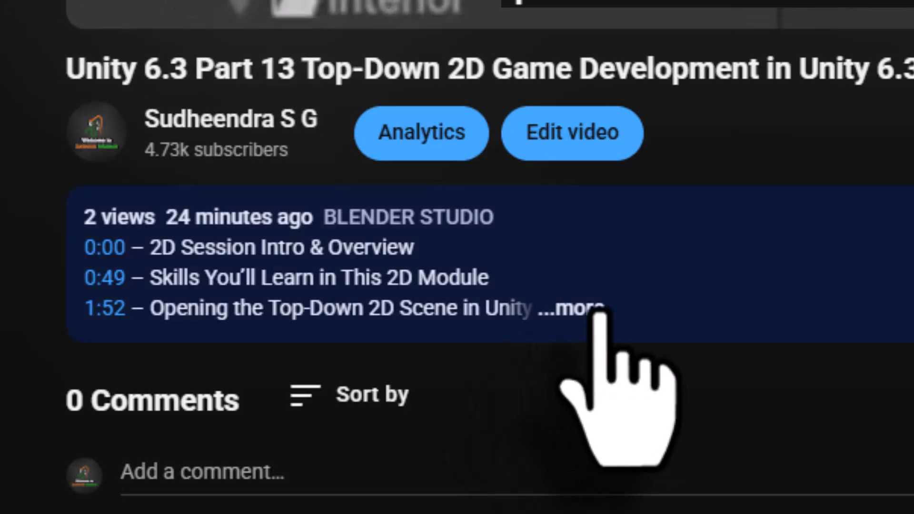
{"action": "left_click", "coordinate": [603, 309]}
{"action": "scroll", "coordinate": [601, 309], "scroll_direction": "down", "scroll_amount": 1}
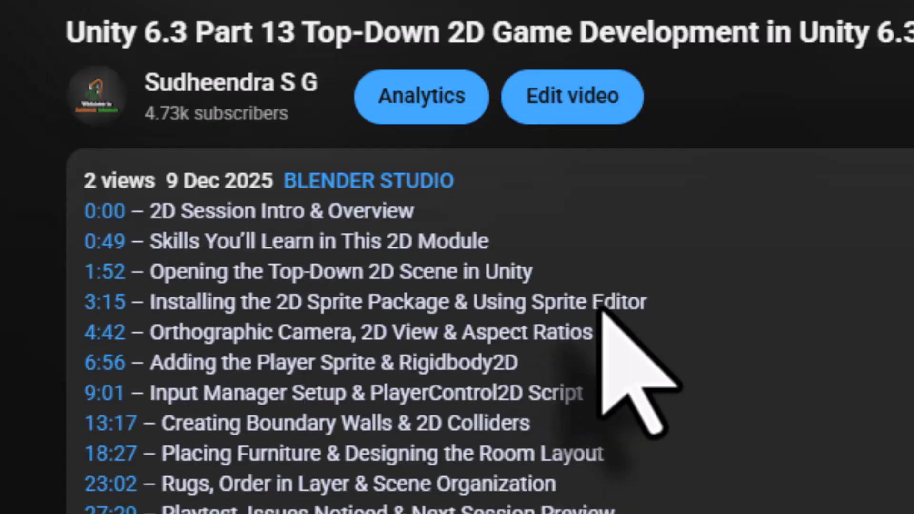
{"action": "scroll", "coordinate": [602, 309], "scroll_direction": "down", "scroll_amount": 3}
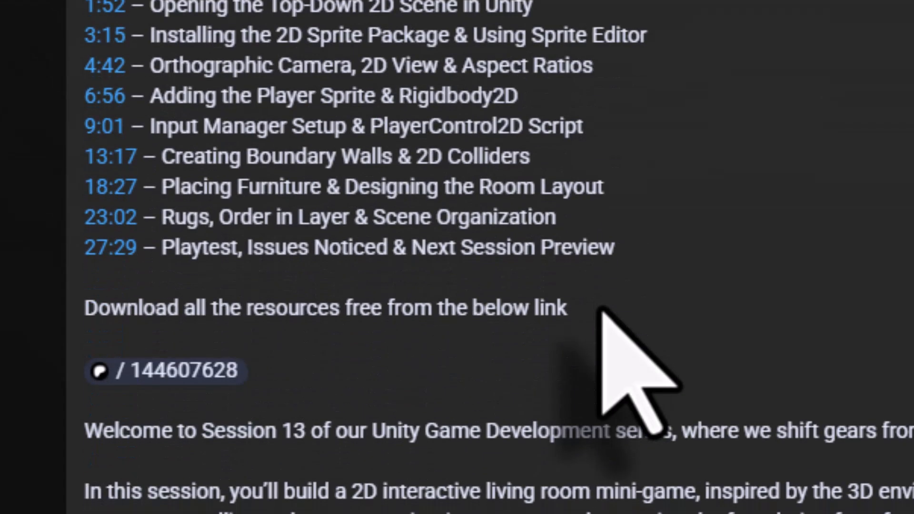
{"action": "left_click", "coordinate": [168, 379]}
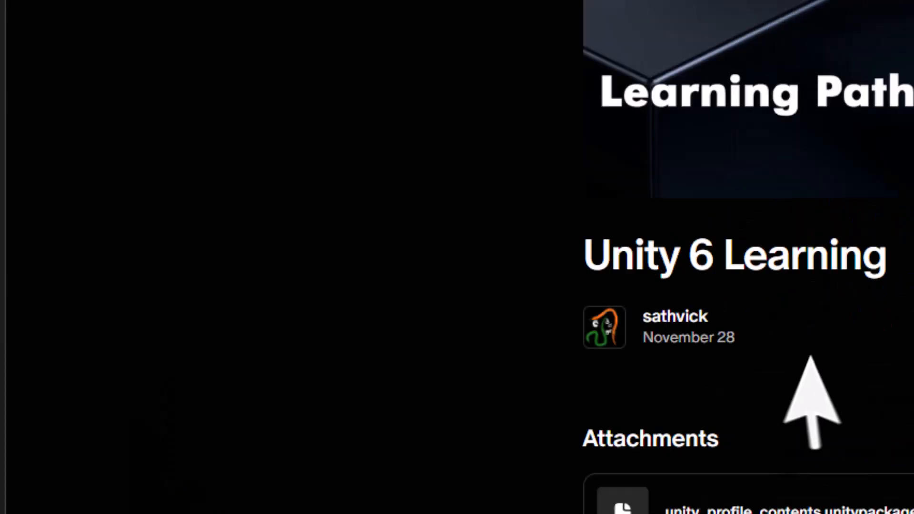
{"action": "scroll", "coordinate": [395, 384], "scroll_direction": "down", "scroll_amount": 3}
{"action": "scroll", "coordinate": [391, 381], "scroll_direction": "down", "scroll_amount": 12}
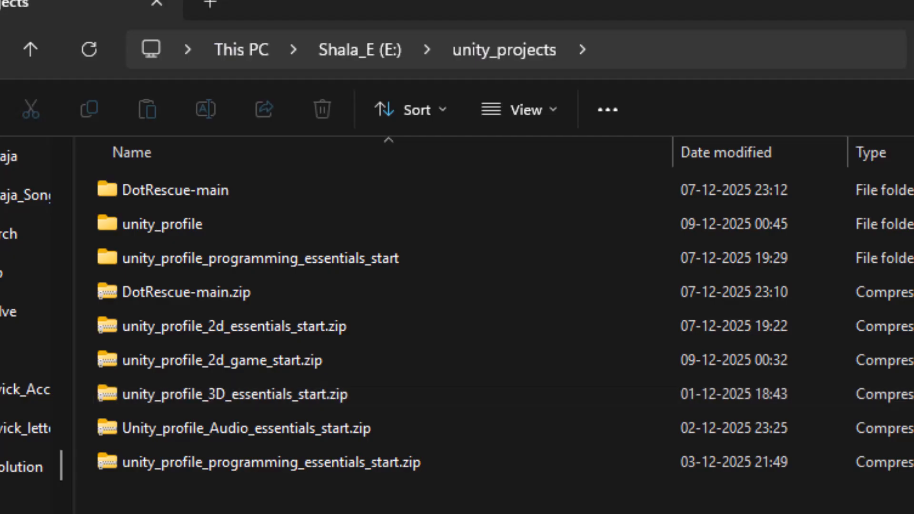
Locate unity_profile_2d_game_start.zip in the unity_projects folder and bring up its file actions, and launch Unity Hub from the desktop.
{"action": "left_click", "coordinate": [115, 357]}
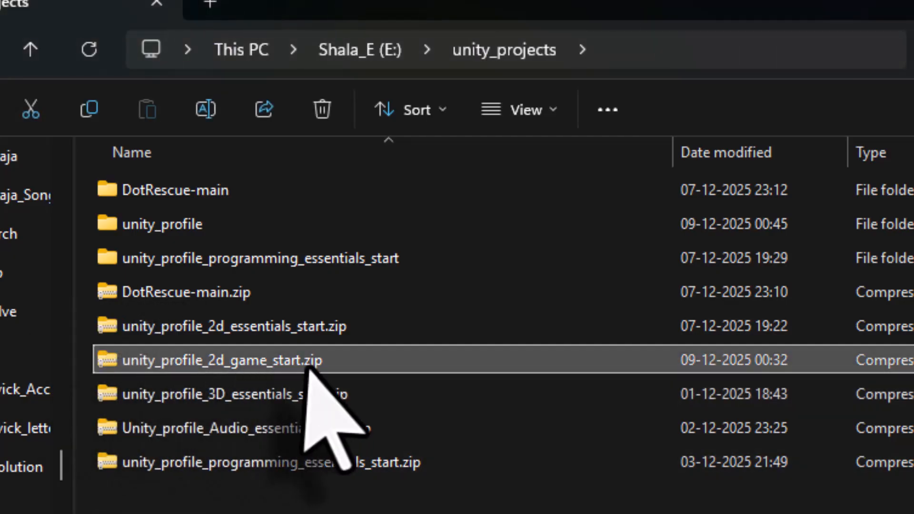
{"action": "right_click", "coordinate": [293, 367]}
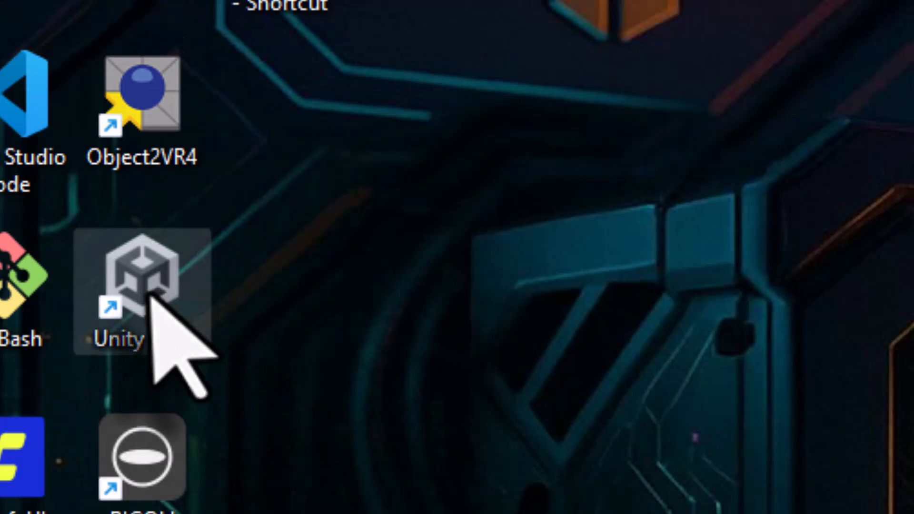
{"action": "double_click", "coordinate": [155, 293]}
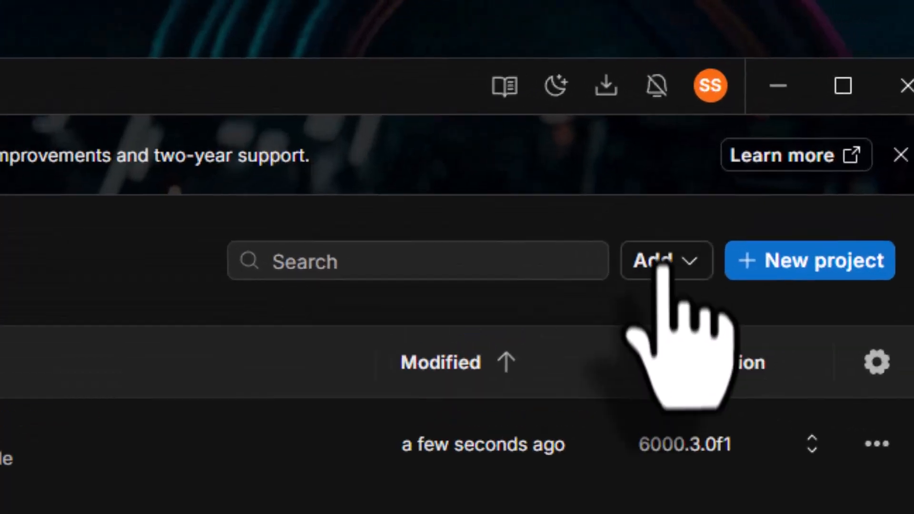
{"action": "left_click", "coordinate": [787, 138]}
{"action": "left_click", "coordinate": [660, 361]}
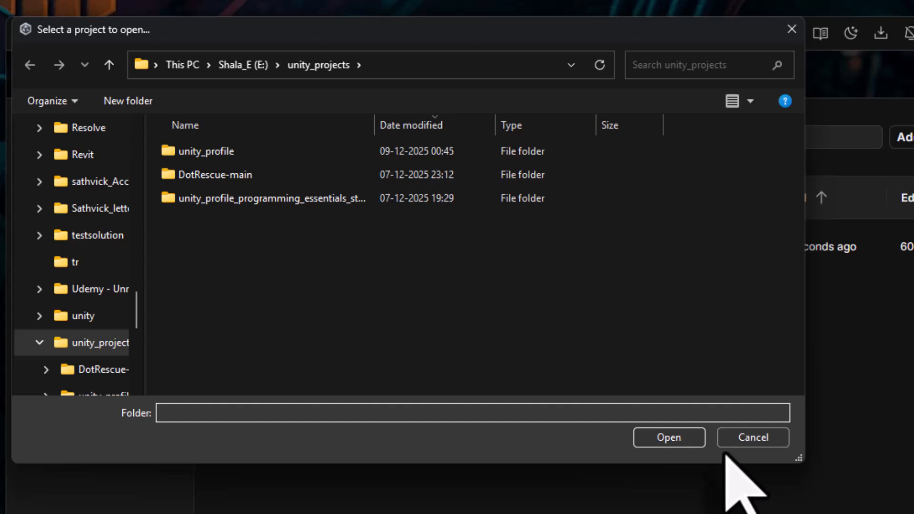
{"action": "left_click", "coordinate": [738, 440]}
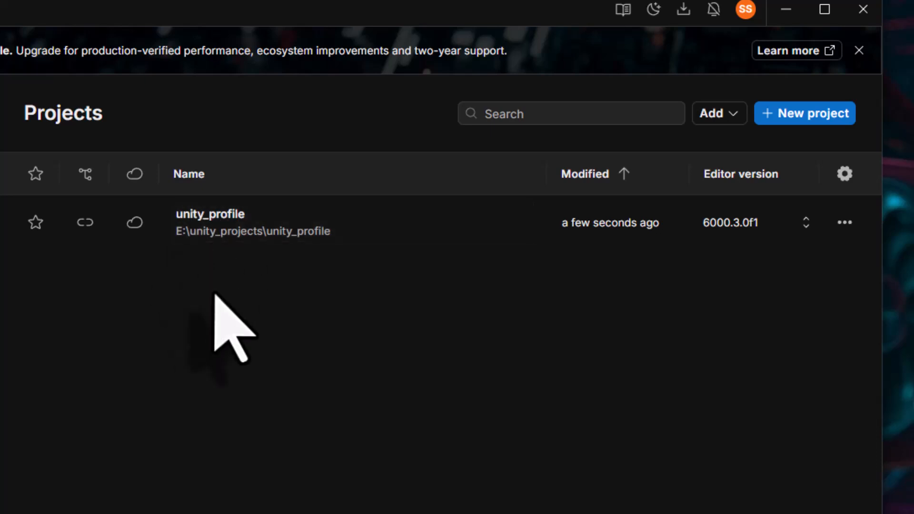
Open the unity_profile project and load 5_TopDown_2D_Scene from Assets/Unity_Profile_Contents/Scenes.
{"action": "left_click", "coordinate": [209, 224]}
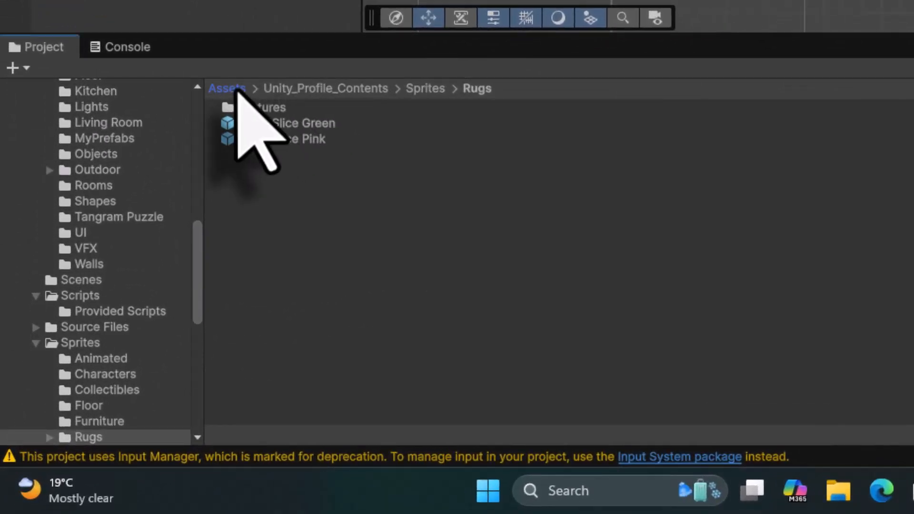
{"action": "left_click", "coordinate": [206, 128]}
{"action": "left_click", "coordinate": [245, 204]}
{"action": "double_click", "coordinate": [268, 172]}
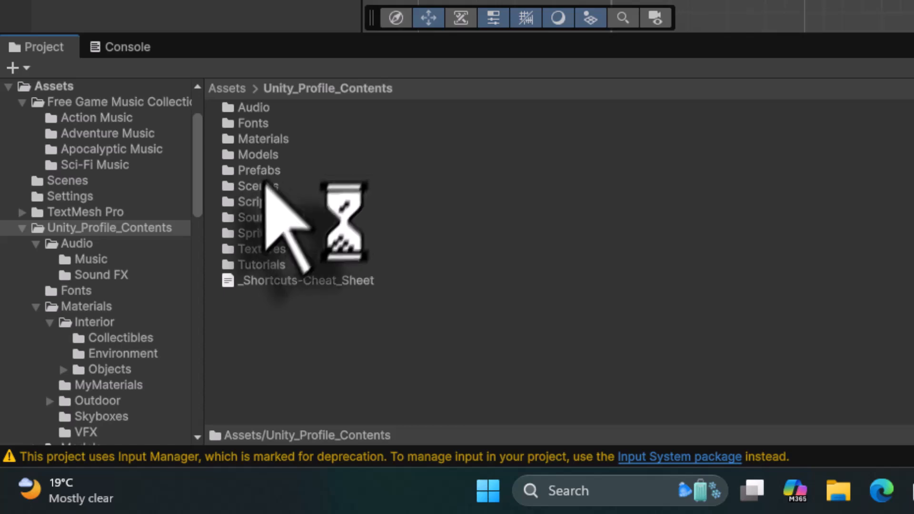
{"action": "double_click", "coordinate": [263, 186]}
{"action": "left_click", "coordinate": [291, 202]}
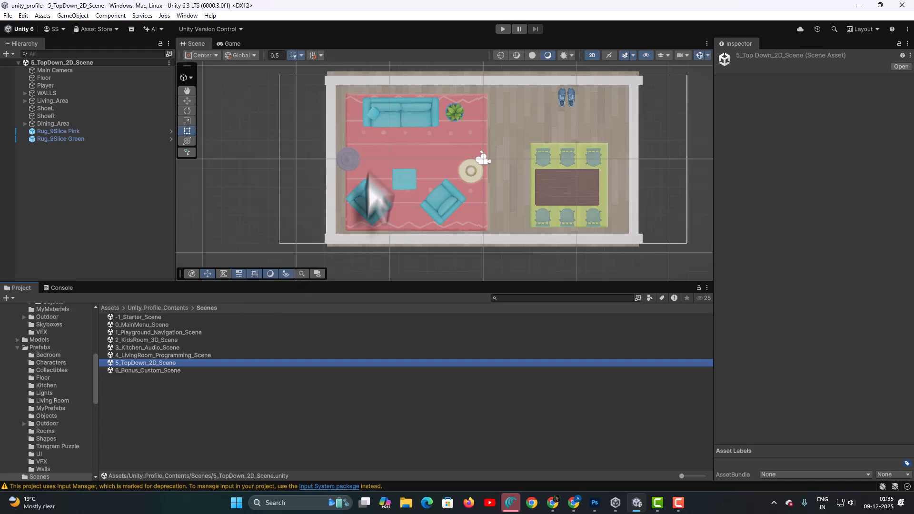
Add a Rigidbody 2D component to the Sofa, ArmChair1, ArmChair2, Ottoman, Plant and Lamp in Living_Area.
{"action": "left_click", "coordinate": [413, 117]}
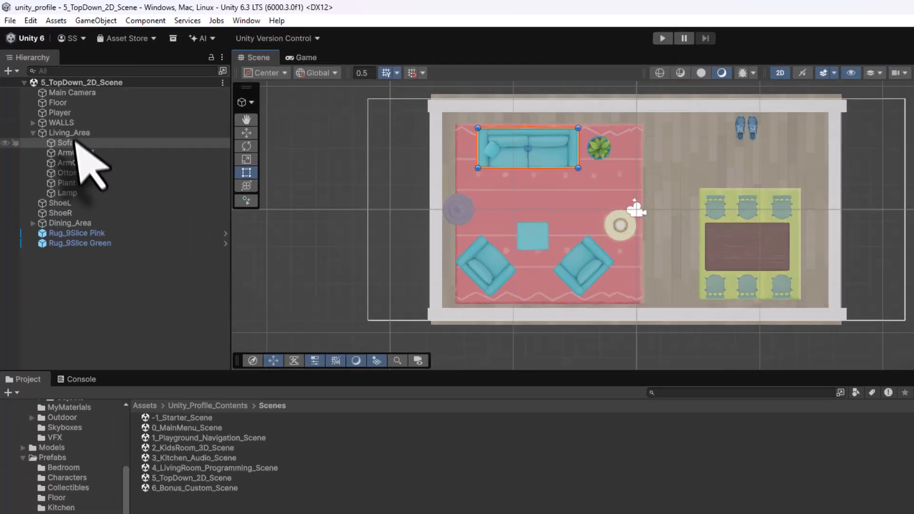
{"action": "left_click", "coordinate": [55, 101]}
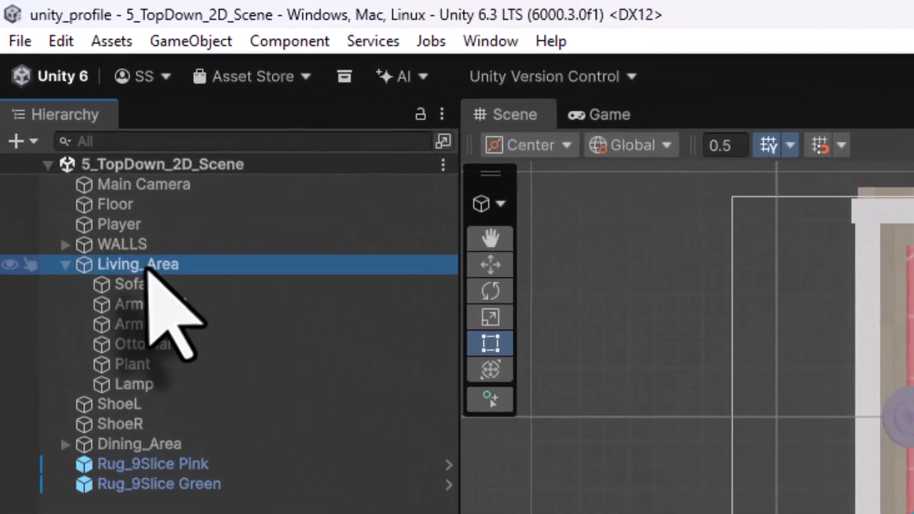
{"action": "left_click", "coordinate": [69, 279]}
{"action": "left_click", "coordinate": [69, 280]}
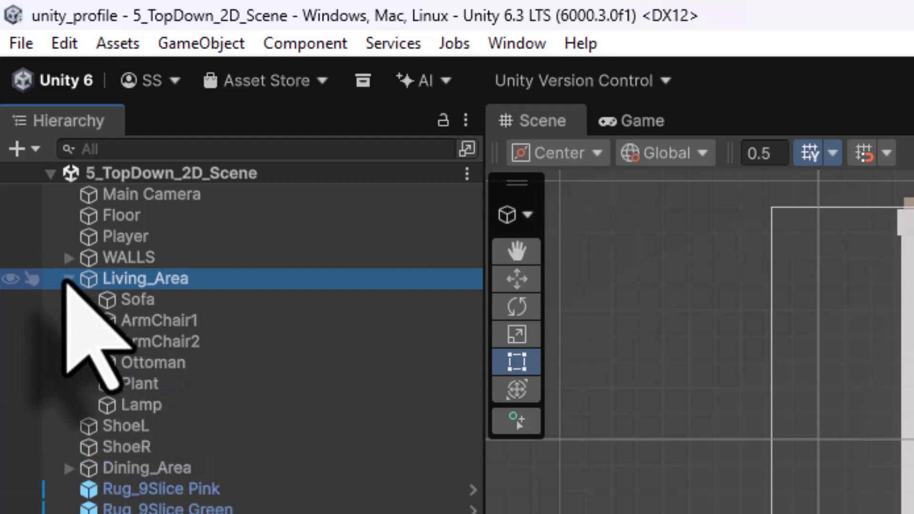
{"action": "left_click", "coordinate": [136, 301]}
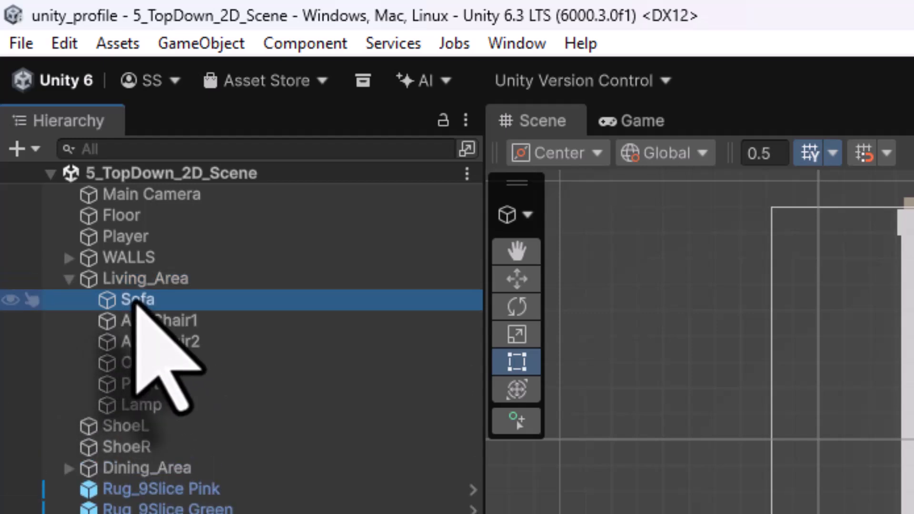
{"action": "left_click", "coordinate": [138, 320], "text": "shift"}
{"action": "left_click", "coordinate": [143, 341], "text": "shift"}
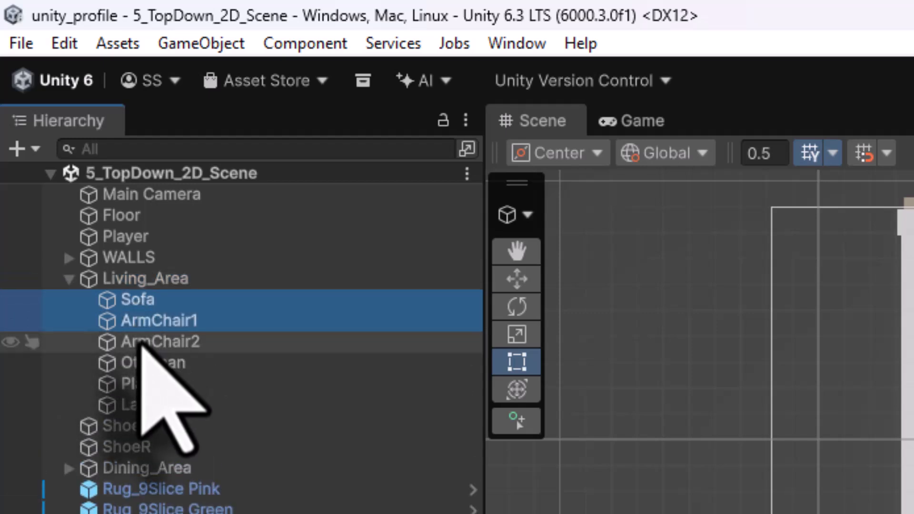
{"action": "left_click", "coordinate": [143, 366], "text": "shift"}
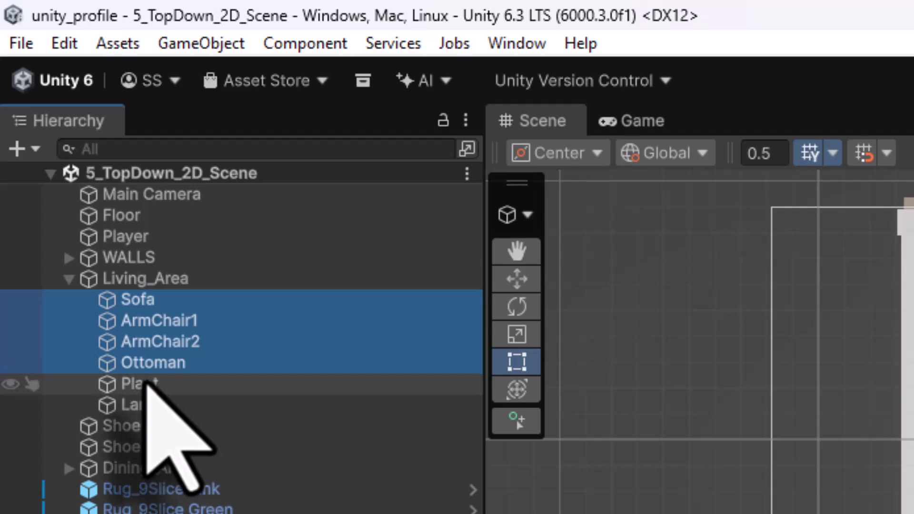
{"action": "left_click", "coordinate": [145, 385], "text": "shift"}
{"action": "left_click", "coordinate": [143, 408], "text": "shift"}
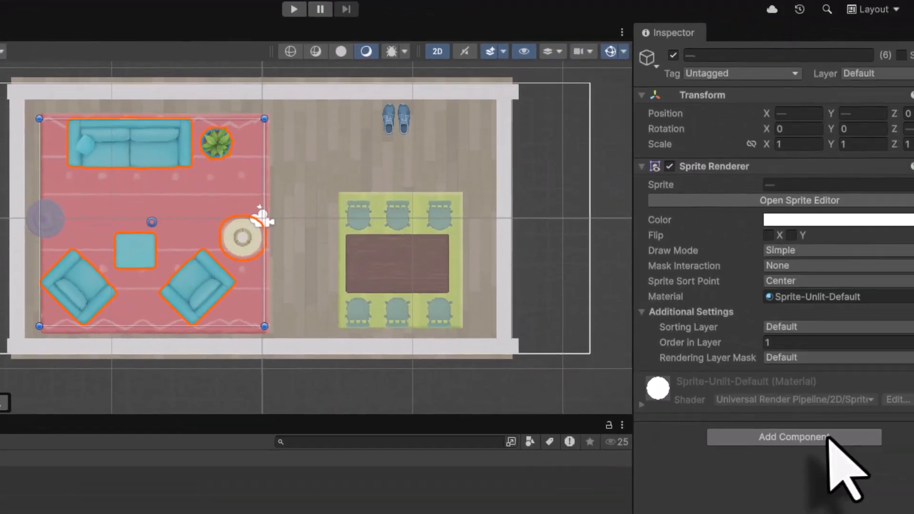
{"action": "left_click", "coordinate": [809, 434]}
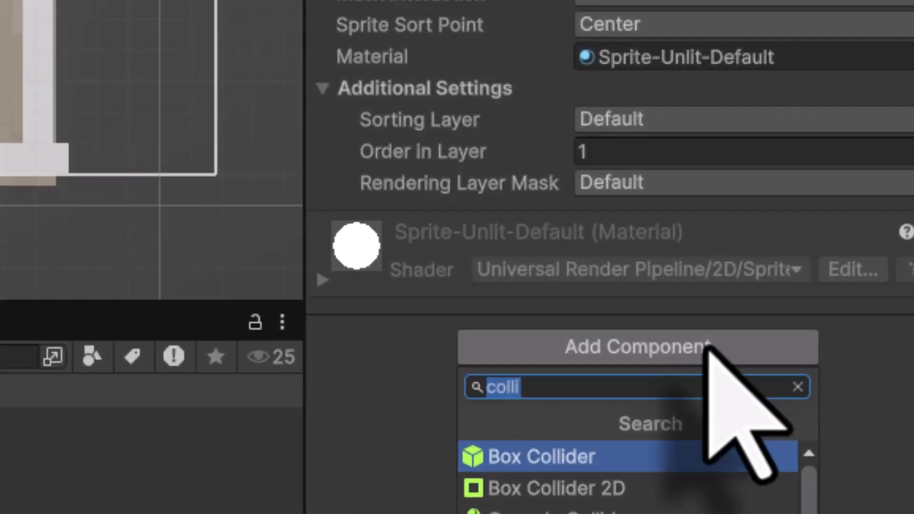
{"action": "type", "text": "rigid"}
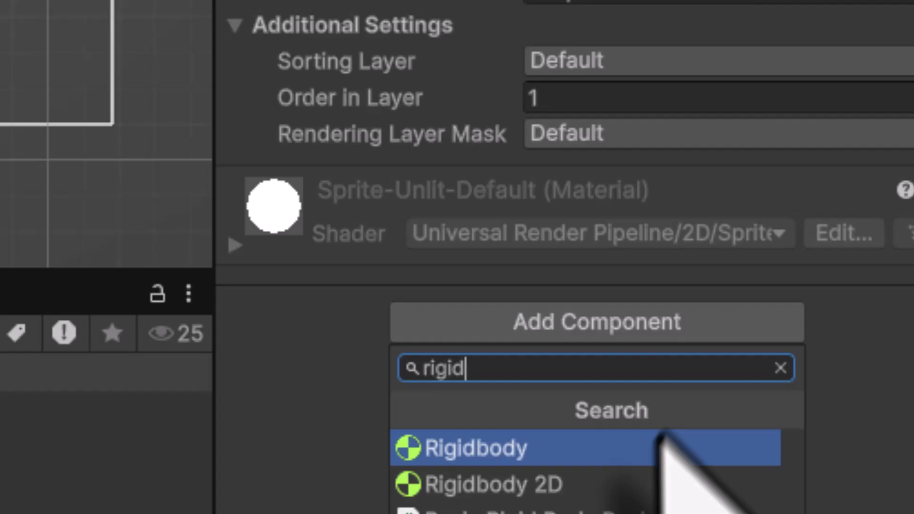
{"action": "left_click", "coordinate": [660, 484]}
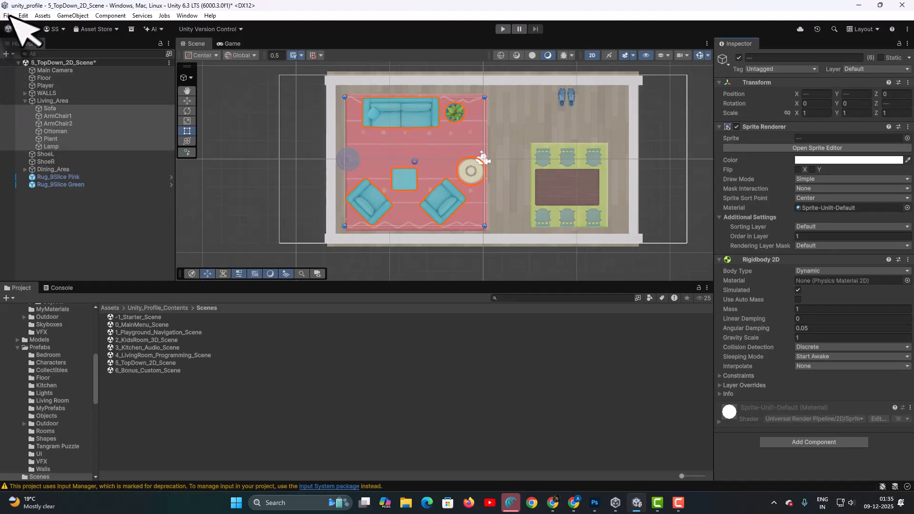
Save the scene and run the game briefly to test how the living area furniture behaves, then stop it.
{"action": "left_click", "coordinate": [8, 16]}
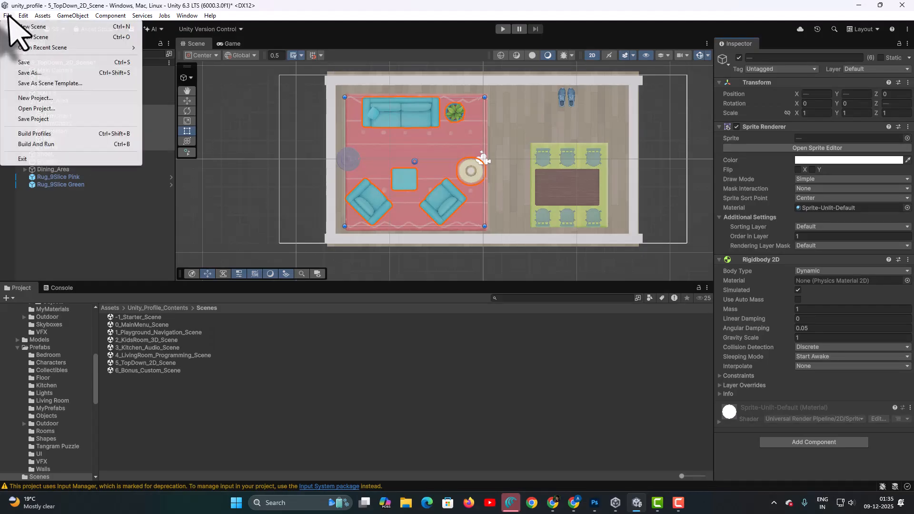
{"action": "left_click", "coordinate": [21, 64]}
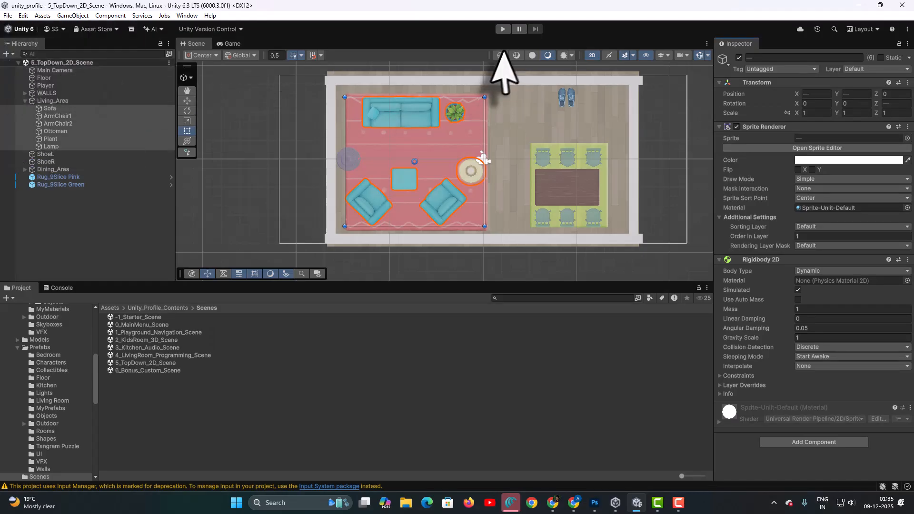
{"action": "left_click", "coordinate": [503, 29]}
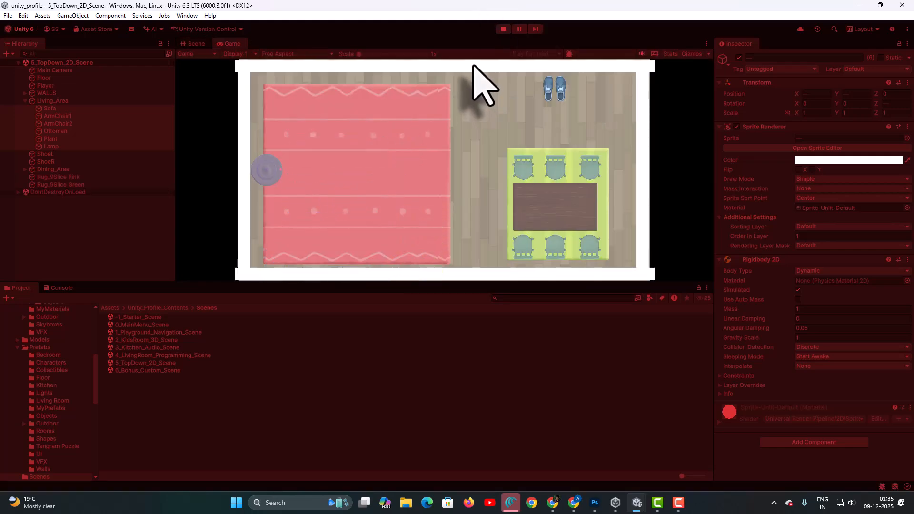
{"action": "left_click", "coordinate": [503, 29]}
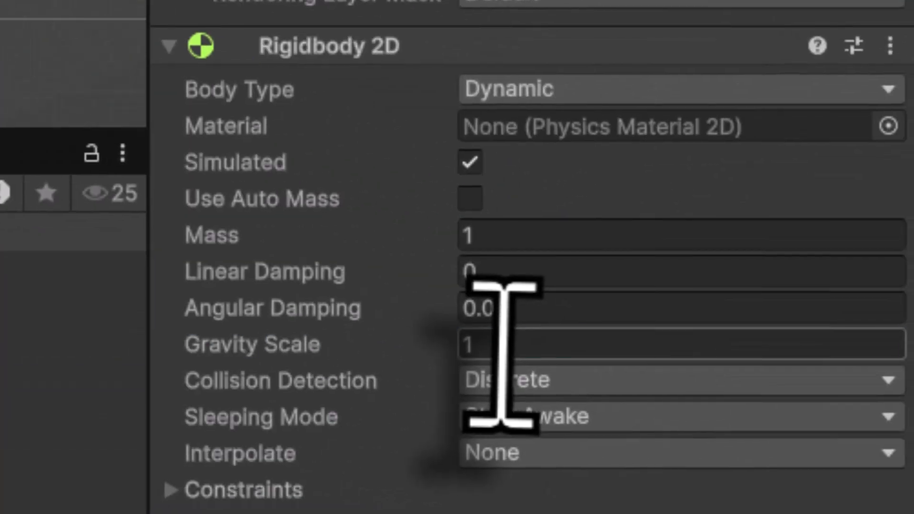
Set the Rigidbody 2D Gravity Scale to 0 for the six selected furniture objects and collapse Living_Area.
{"action": "left_click", "coordinate": [505, 343]}
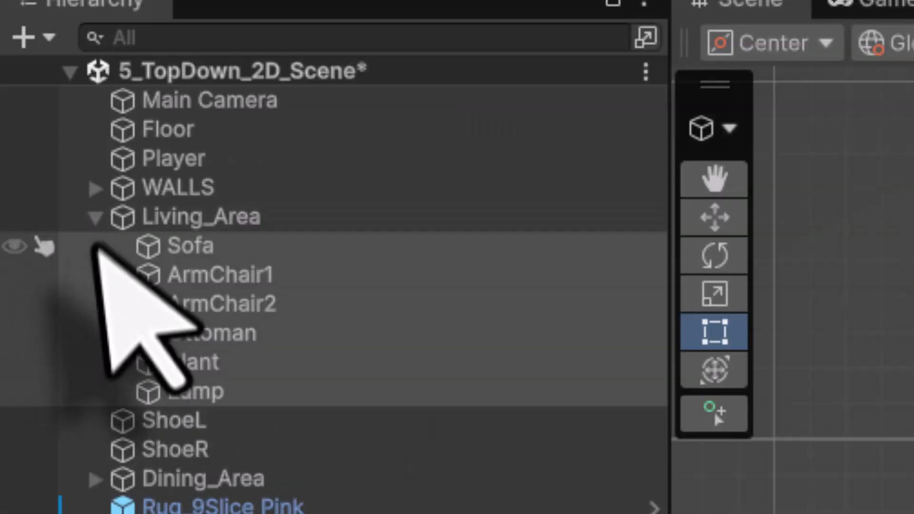
{"action": "left_click", "coordinate": [96, 217]}
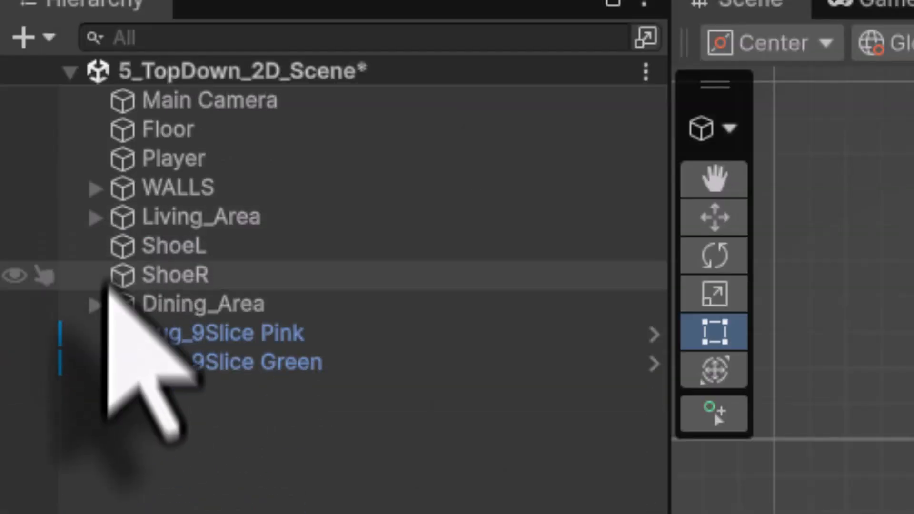
Add a Rigidbody 2D with Gravity Scale 0 to Table_CoffeeDark and all Chair_DiningBlue objects in Dining_Area, and save the scene.
{"action": "left_click", "coordinate": [96, 305]}
{"action": "left_click", "coordinate": [347, 335]}
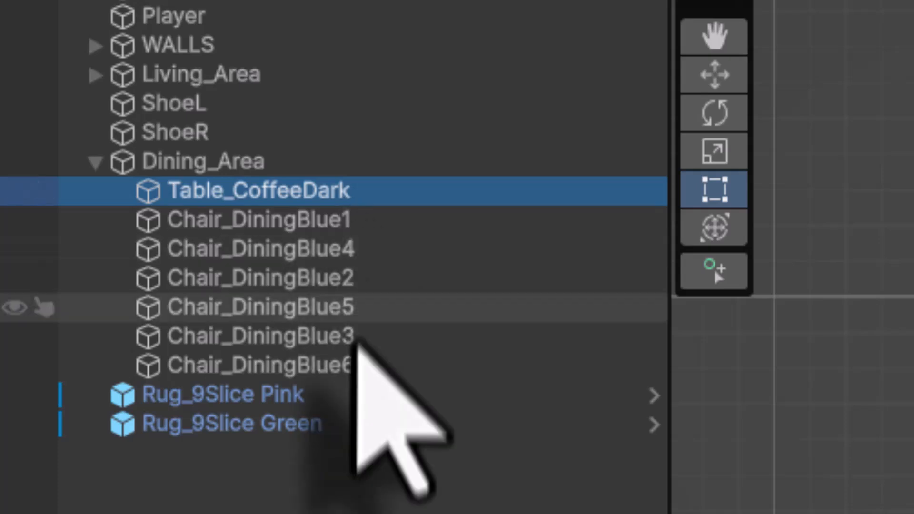
{"action": "left_click", "coordinate": [348, 364], "text": "shift"}
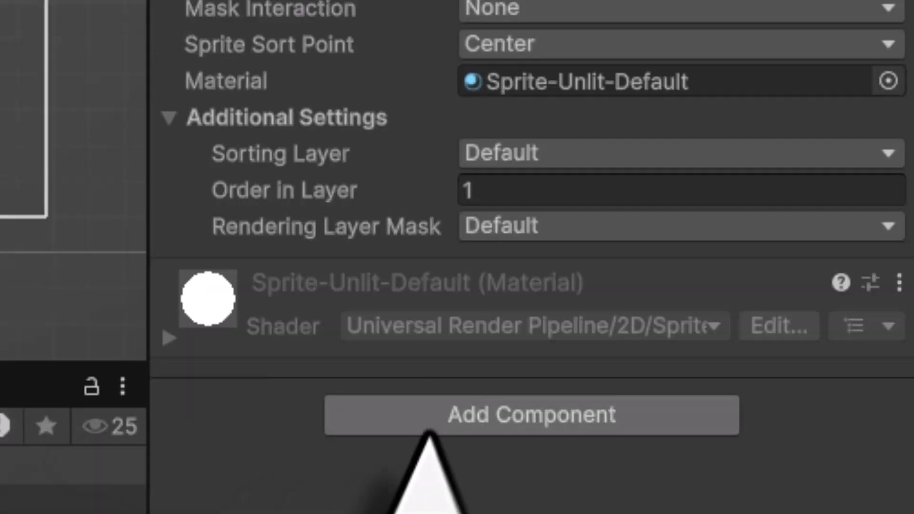
{"action": "left_click", "coordinate": [429, 388]}
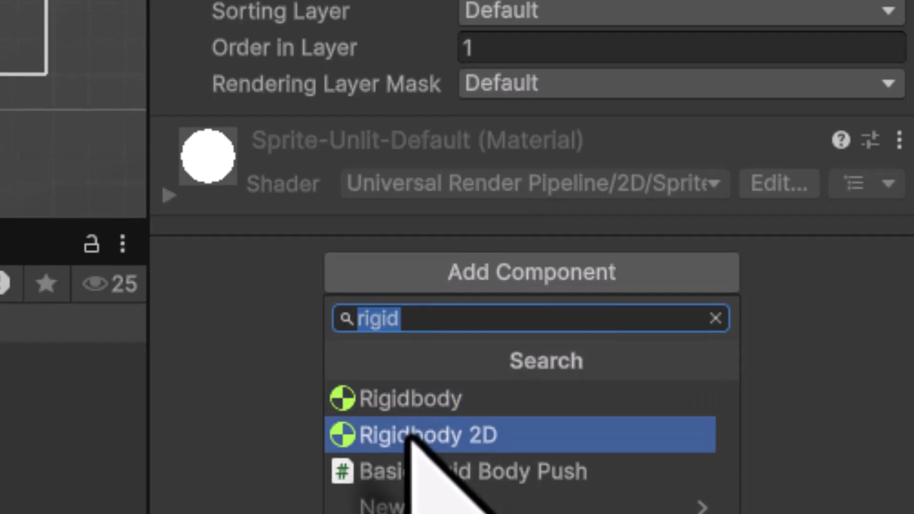
{"action": "left_click", "coordinate": [419, 435]}
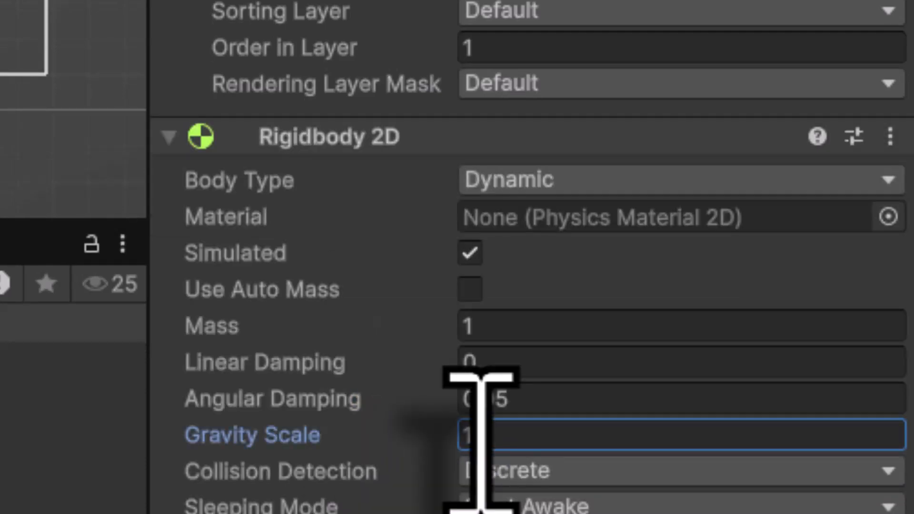
{"action": "left_click", "coordinate": [481, 442]}
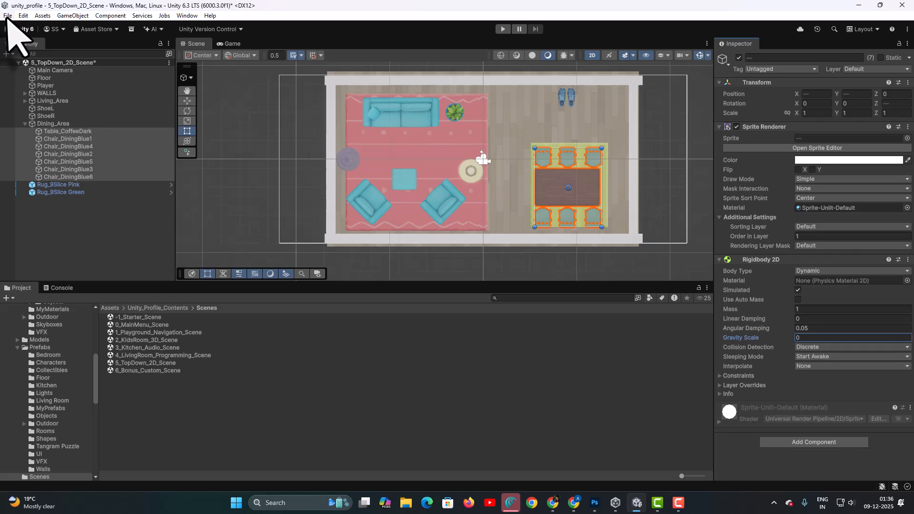
{"action": "left_click", "coordinate": [7, 15]}
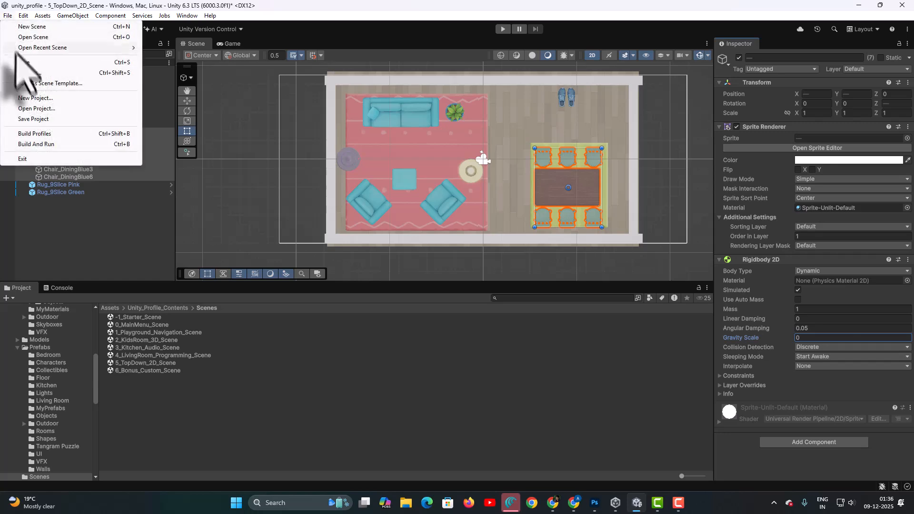
{"action": "left_click", "coordinate": [19, 63]}
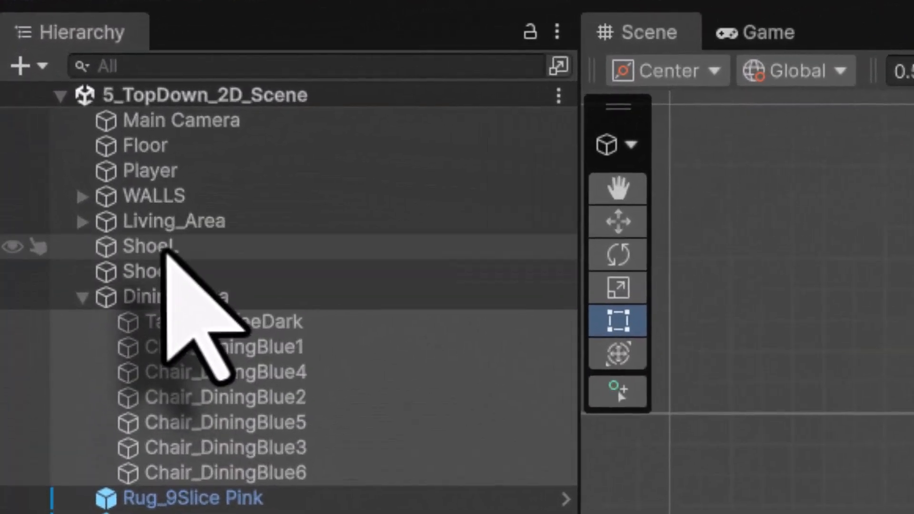
Add a Rigidbody 2D component to both ShoeL and ShoeR.
{"action": "left_click", "coordinate": [51, 108]}
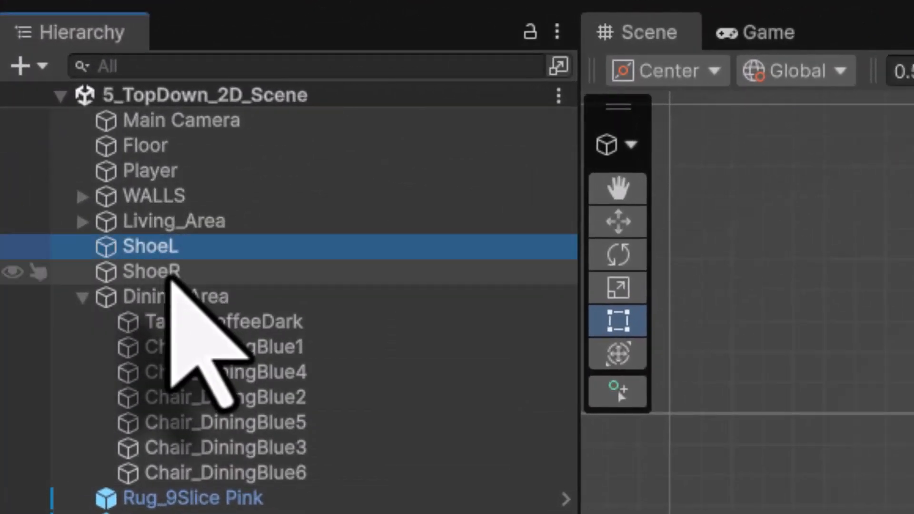
{"action": "left_click", "coordinate": [171, 274], "text": "shift"}
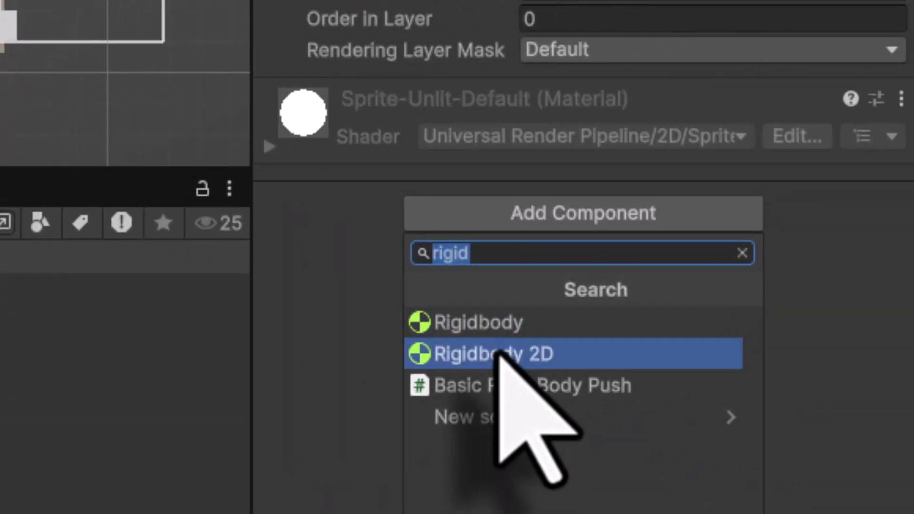
{"action": "left_click", "coordinate": [497, 353]}
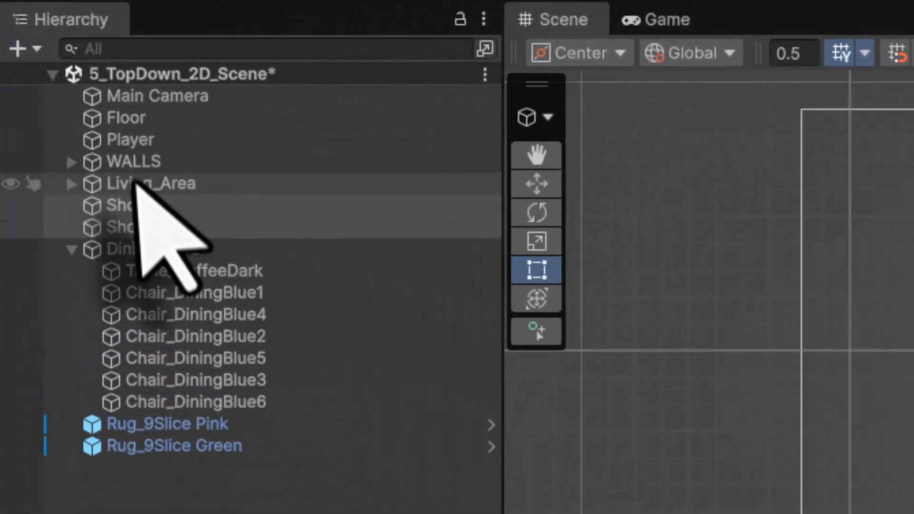
Add a Box Collider 2D component to the Sofa, ArmChair1, ArmChair2, Ottoman, Plant and Lamp in Living_Area.
{"action": "left_click", "coordinate": [31, 100]}
{"action": "left_click", "coordinate": [89, 214]}
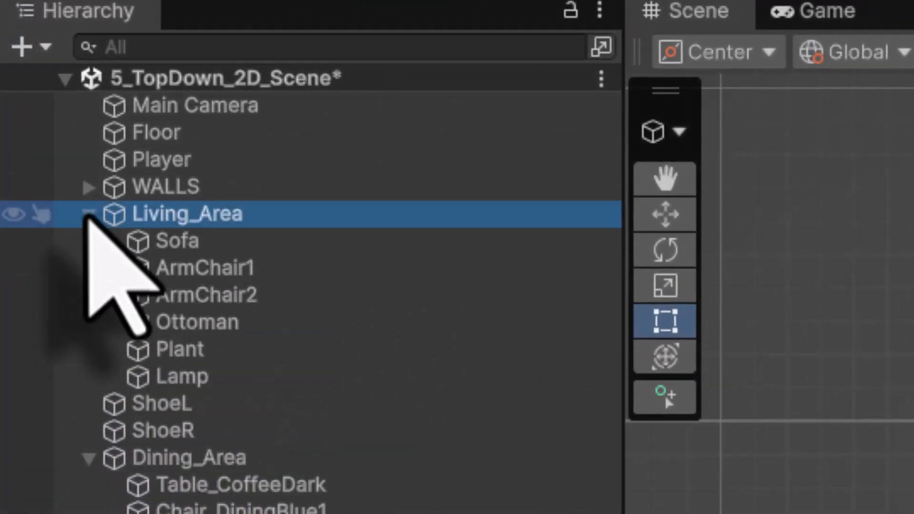
{"action": "left_click", "coordinate": [161, 238]}
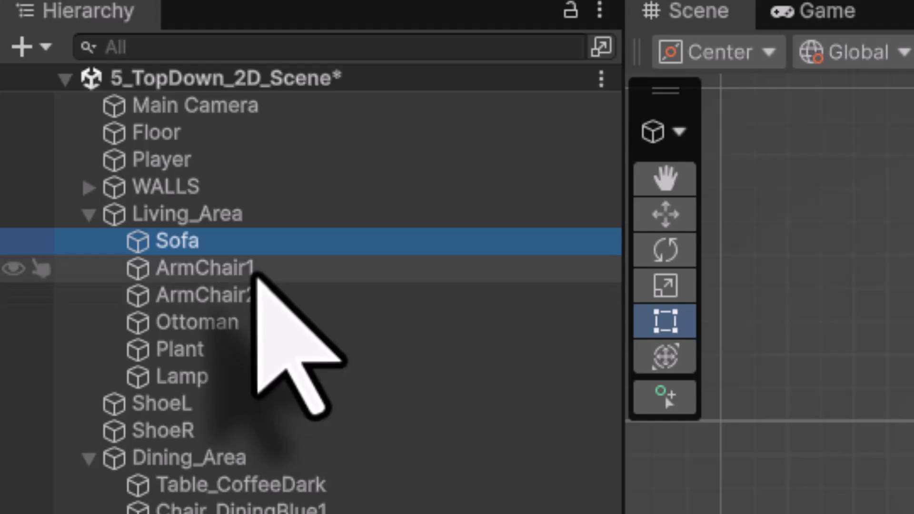
{"action": "left_click", "coordinate": [260, 268], "text": "shift"}
{"action": "left_click", "coordinate": [258, 297], "text": "shift"}
{"action": "left_click", "coordinate": [253, 322], "text": "shift"}
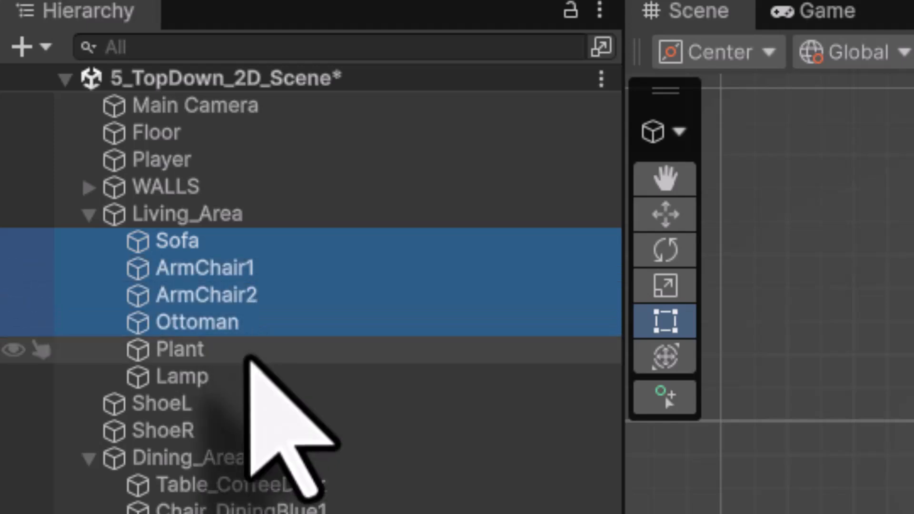
{"action": "left_click", "coordinate": [250, 349], "text": "shift"}
{"action": "left_click", "coordinate": [250, 377], "text": "shift"}
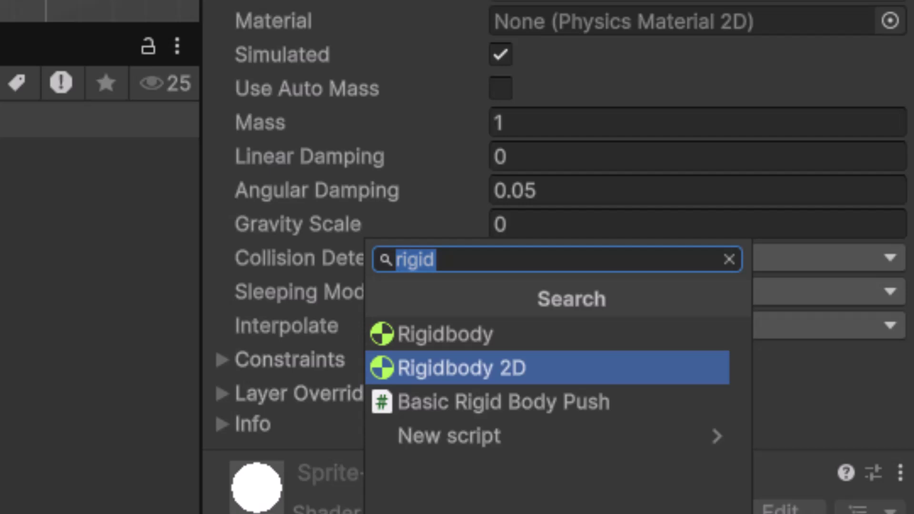
{"action": "type", "text": "colli"}
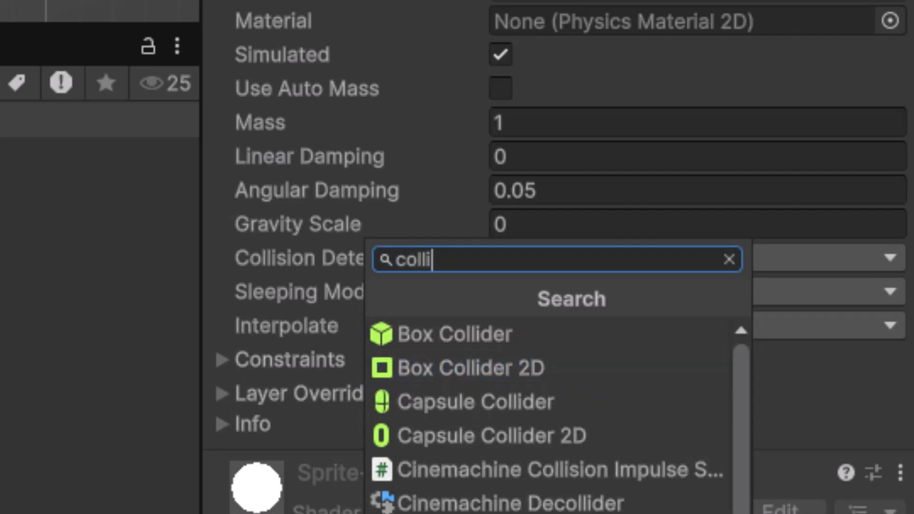
{"action": "left_click", "coordinate": [460, 369]}
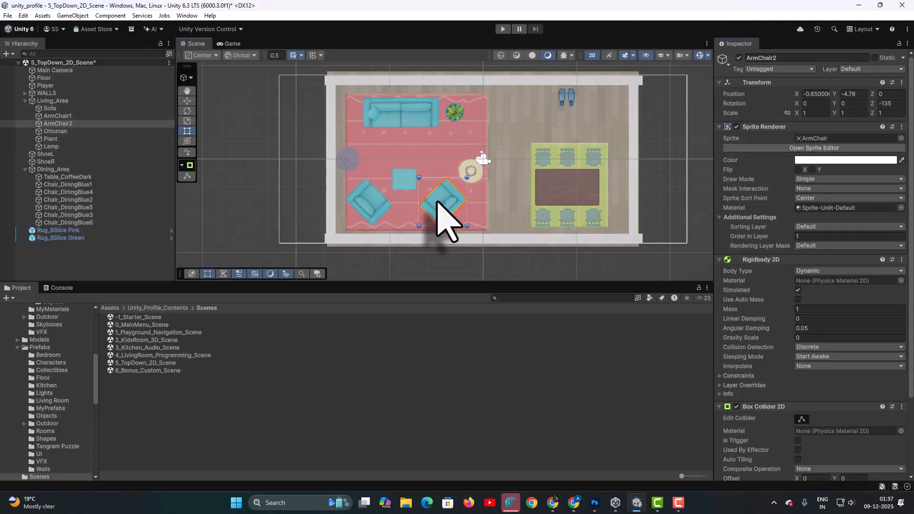
Replace the Box Collider 2D on the Lamp with a Circle Collider 2D.
{"action": "left_click", "coordinate": [402, 178]}
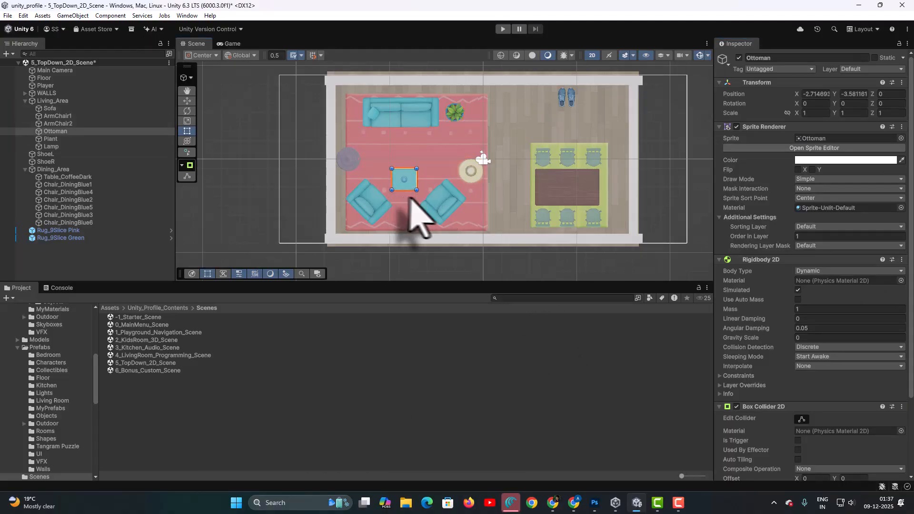
{"action": "left_click", "coordinate": [470, 173]}
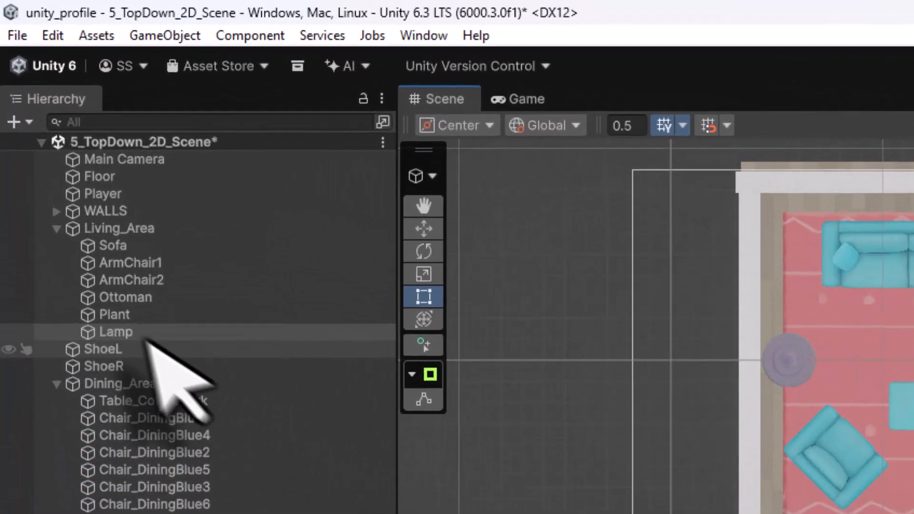
{"action": "left_click", "coordinate": [64, 146]}
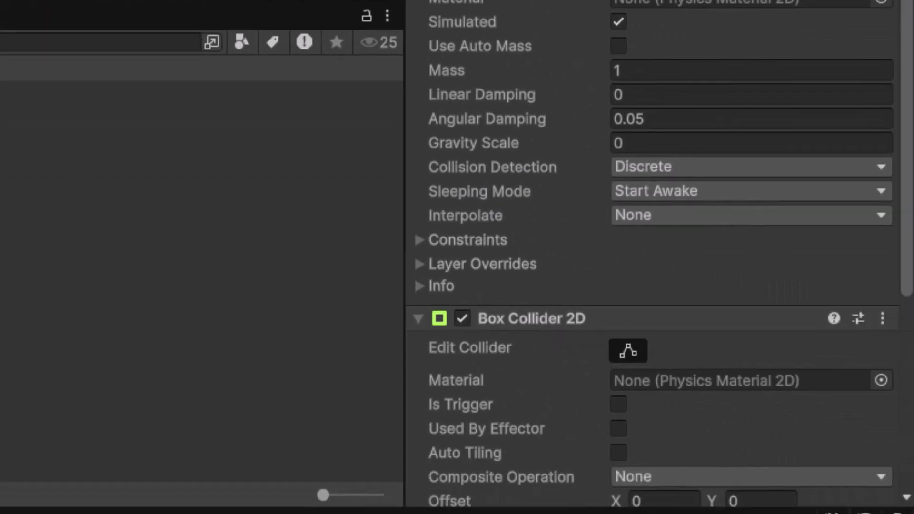
{"action": "scroll", "coordinate": [521, 367], "scroll_direction": "down", "scroll_amount": 3}
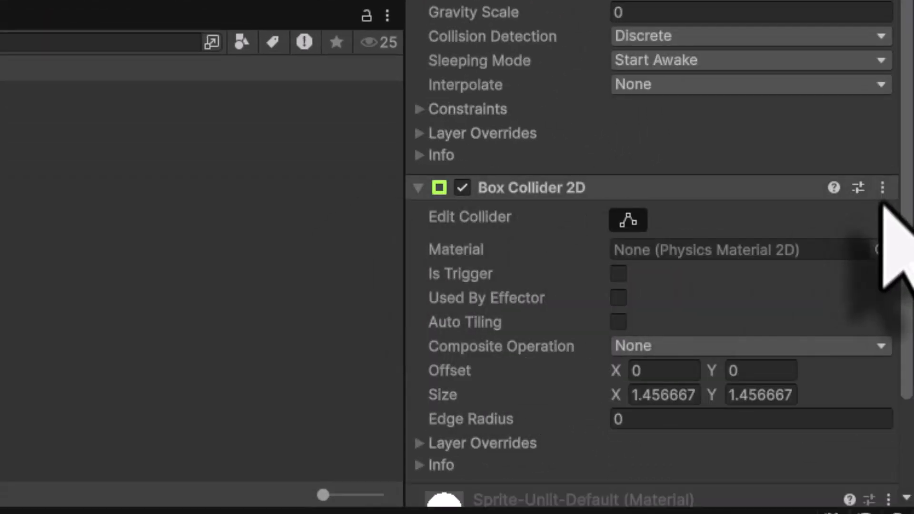
{"action": "left_click", "coordinate": [883, 187]}
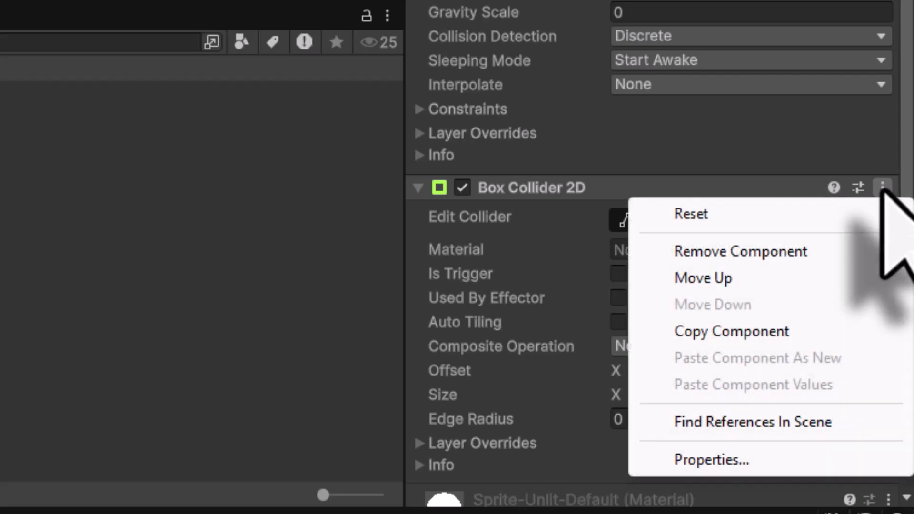
{"action": "left_click", "coordinate": [807, 252]}
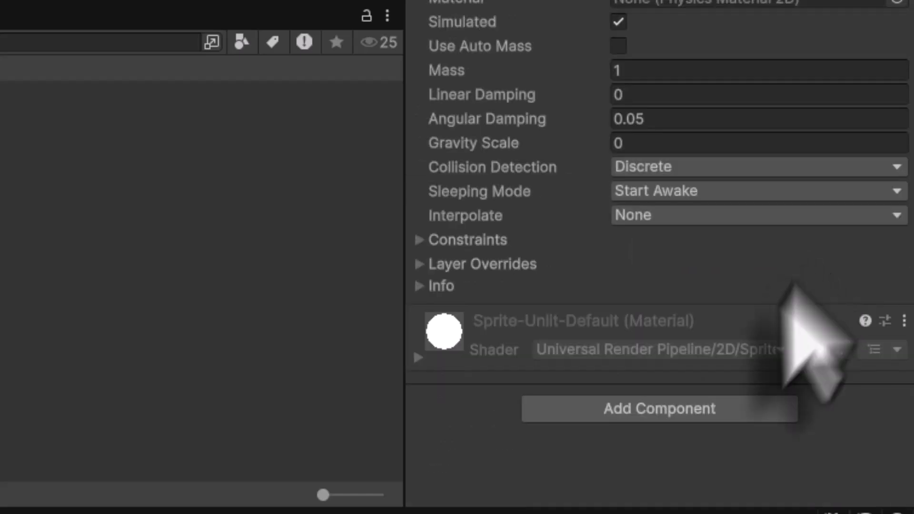
{"action": "left_click", "coordinate": [650, 409]}
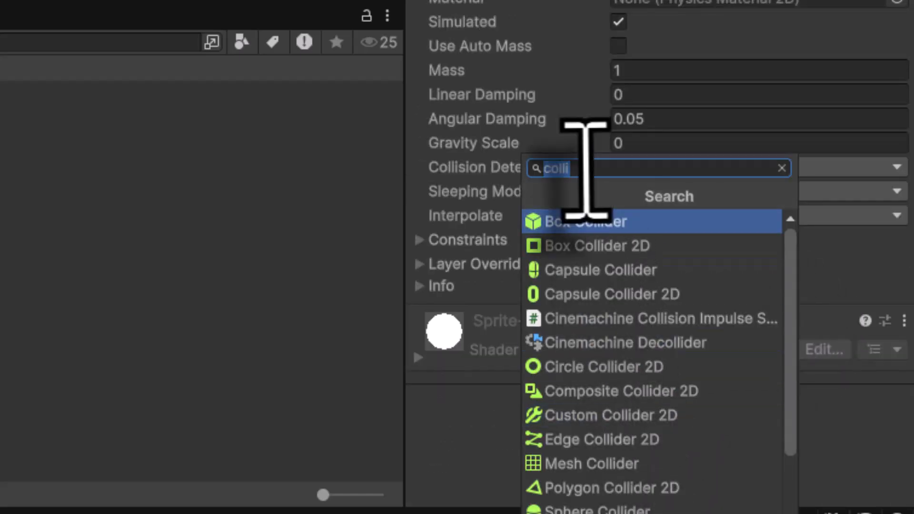
{"action": "left_click", "coordinate": [602, 366]}
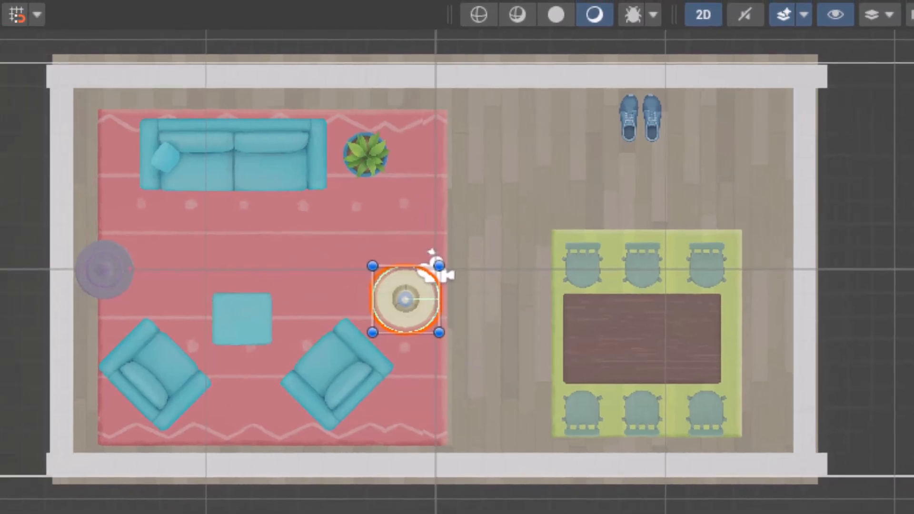
Remove the Plant's Box Collider 2D and add a Circle Collider 2D to it instead.
{"action": "left_click", "coordinate": [20, 198]}
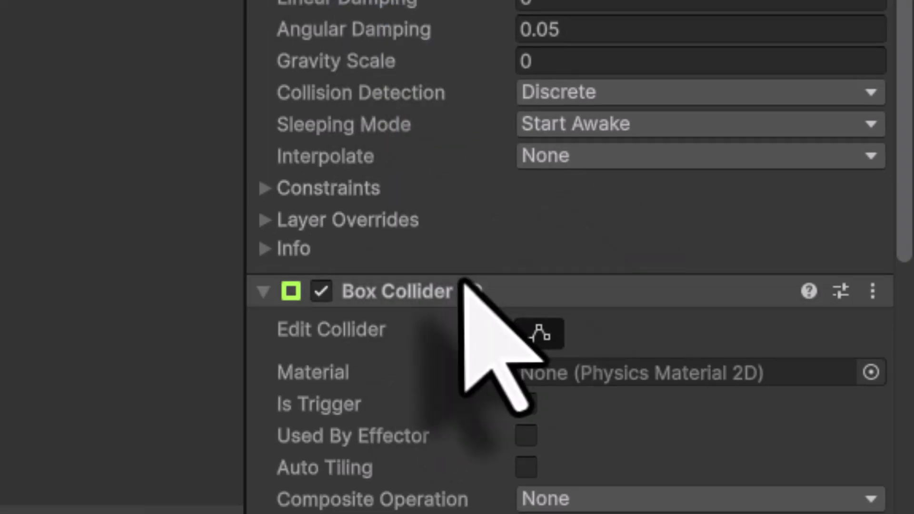
{"action": "left_click", "coordinate": [871, 292]}
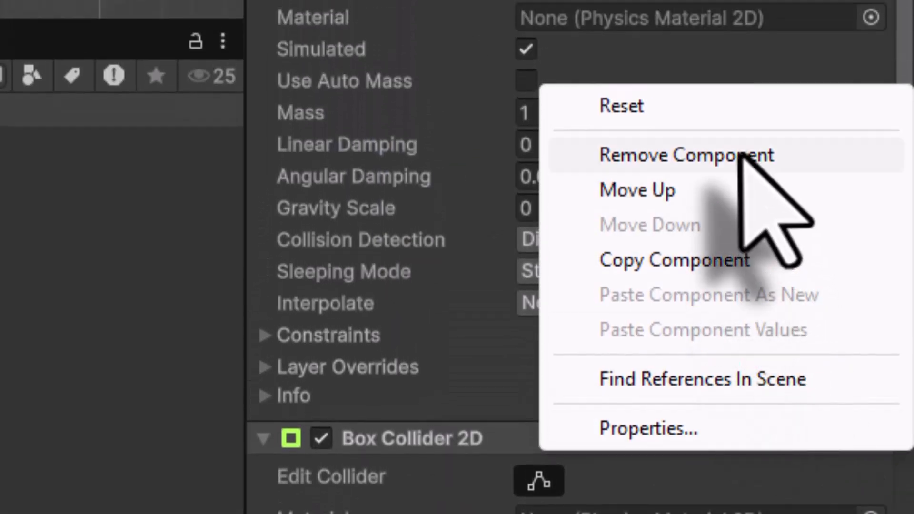
{"action": "left_click", "coordinate": [740, 155]}
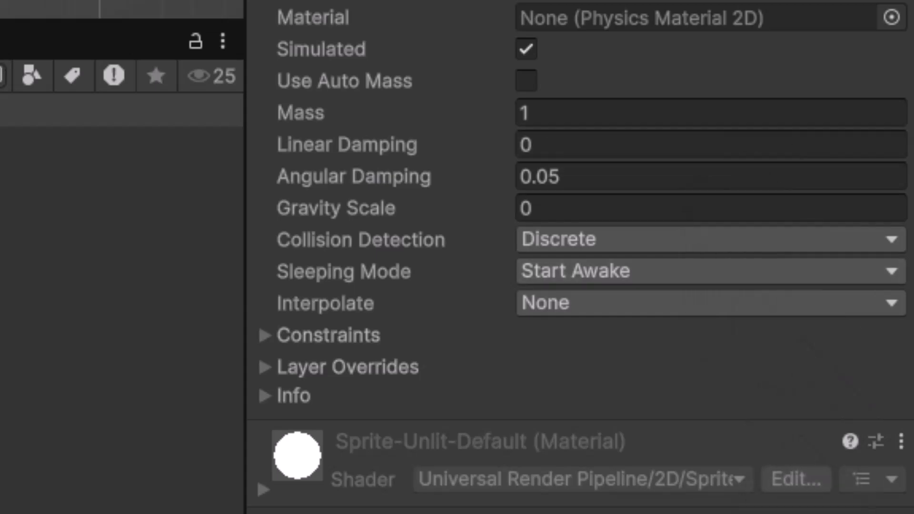
{"action": "left_click", "coordinate": [596, 513]}
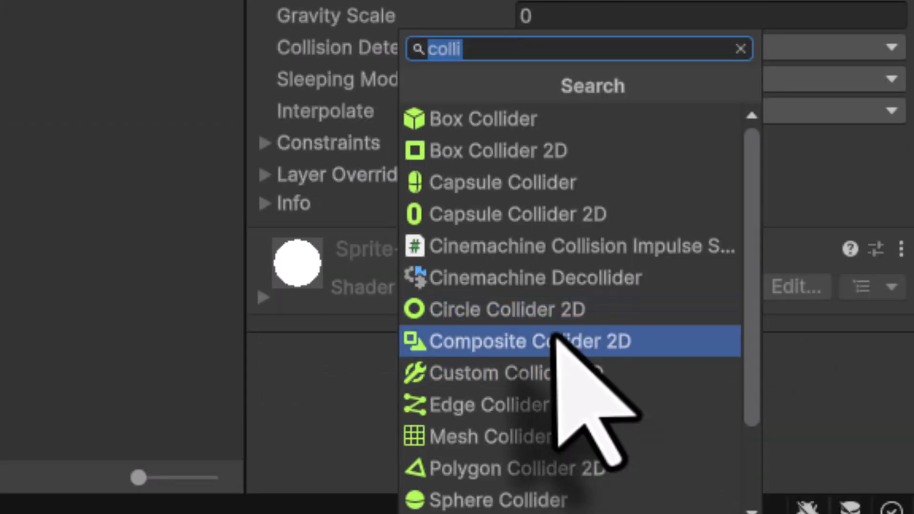
{"action": "left_click", "coordinate": [549, 312]}
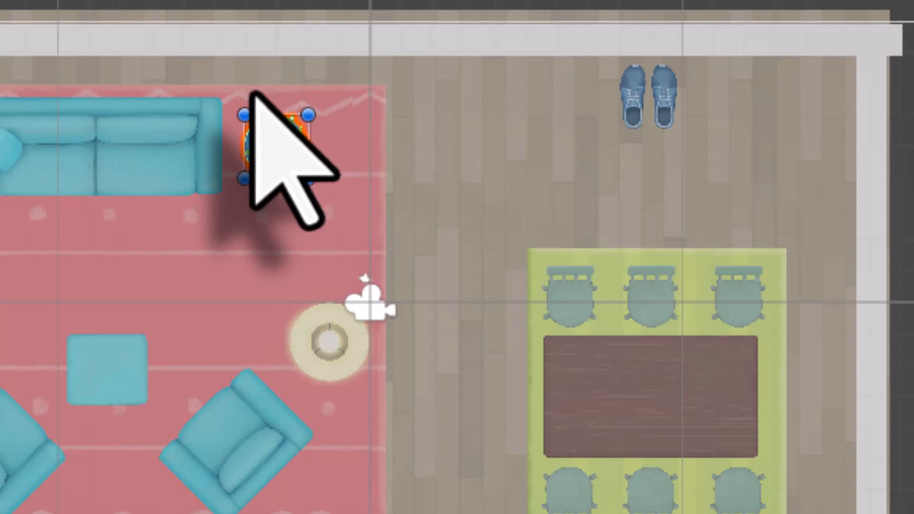
Add a Box Collider 2D component to both ShoeL and ShoeR.
{"action": "left_click", "coordinate": [636, 93]}
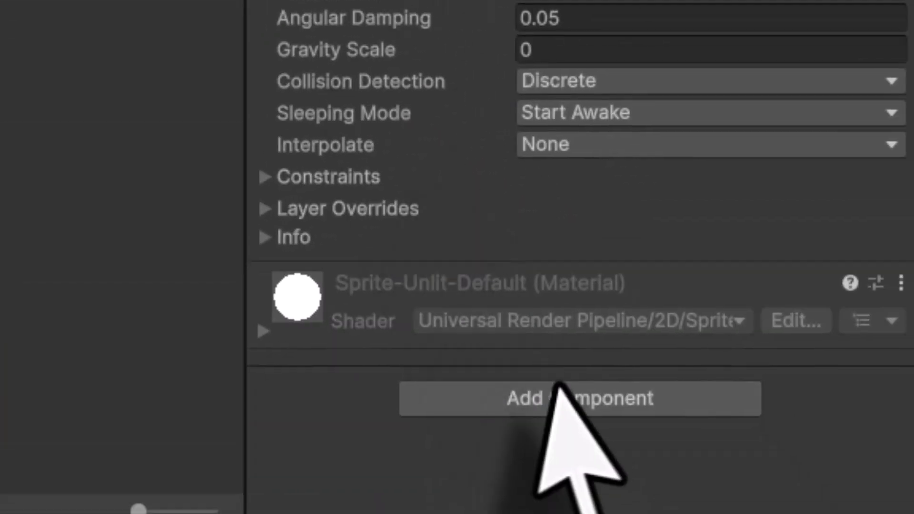
{"action": "left_click", "coordinate": [556, 386]}
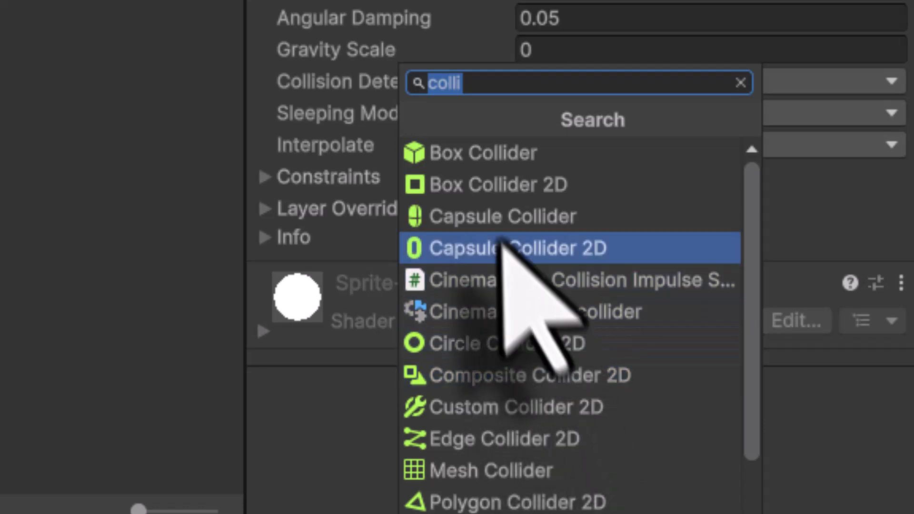
{"action": "left_click", "coordinate": [495, 189]}
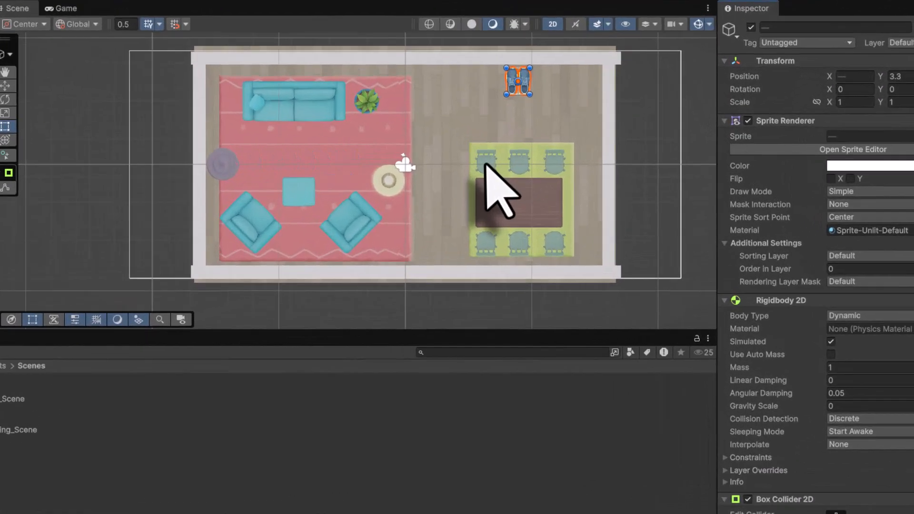
Add a Box Collider 2D to the dining table and all six dining chairs, and save the scene.
{"action": "left_click", "coordinate": [486, 162]}
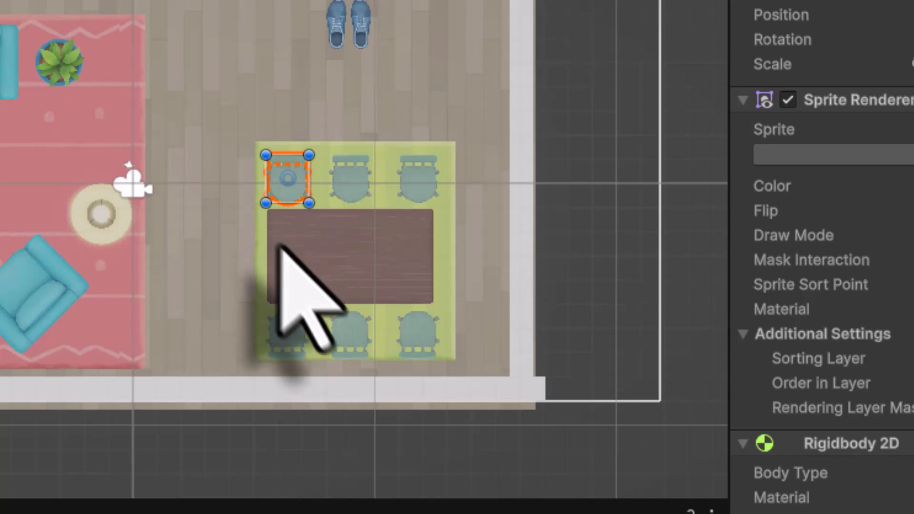
{"action": "left_click", "coordinate": [418, 179], "text": "shift"}
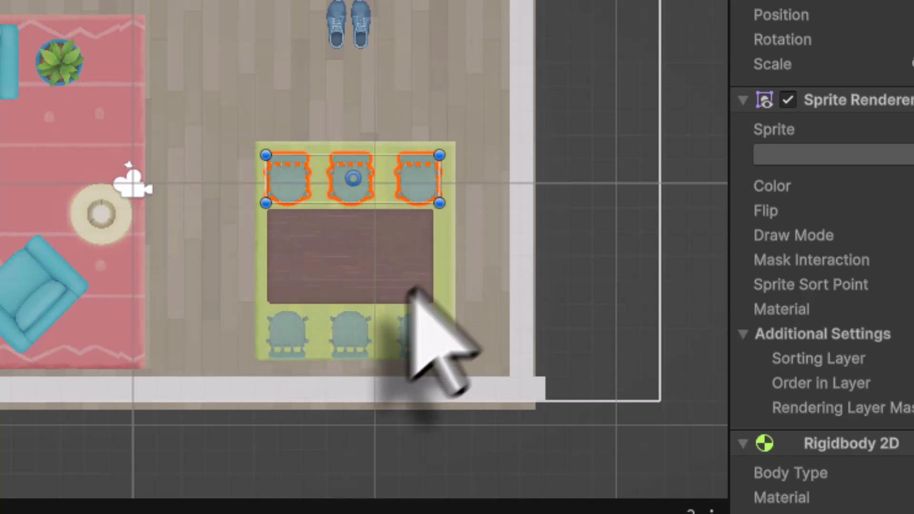
{"action": "left_click", "coordinate": [286, 333], "text": "shift"}
{"action": "left_click", "coordinate": [351, 327], "text": "shift"}
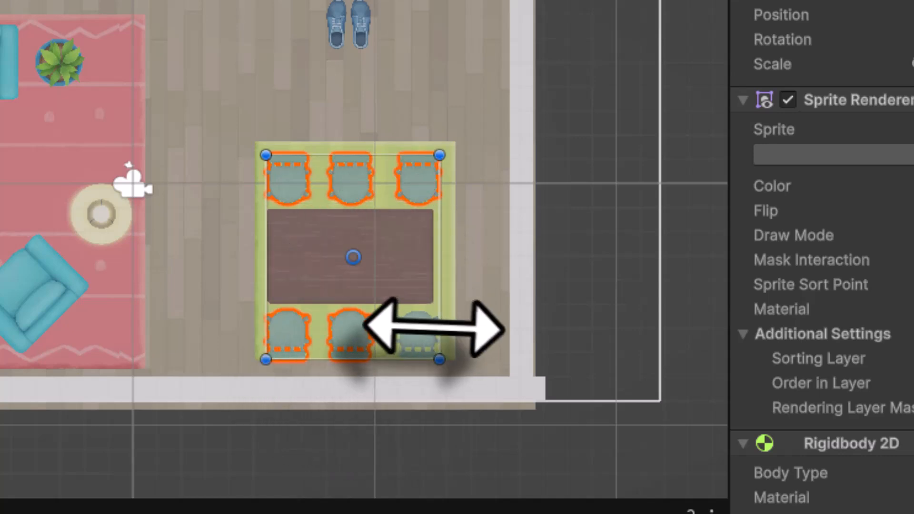
{"action": "left_click", "coordinate": [418, 337], "text": "shift"}
{"action": "left_click", "coordinate": [412, 286], "text": "shift"}
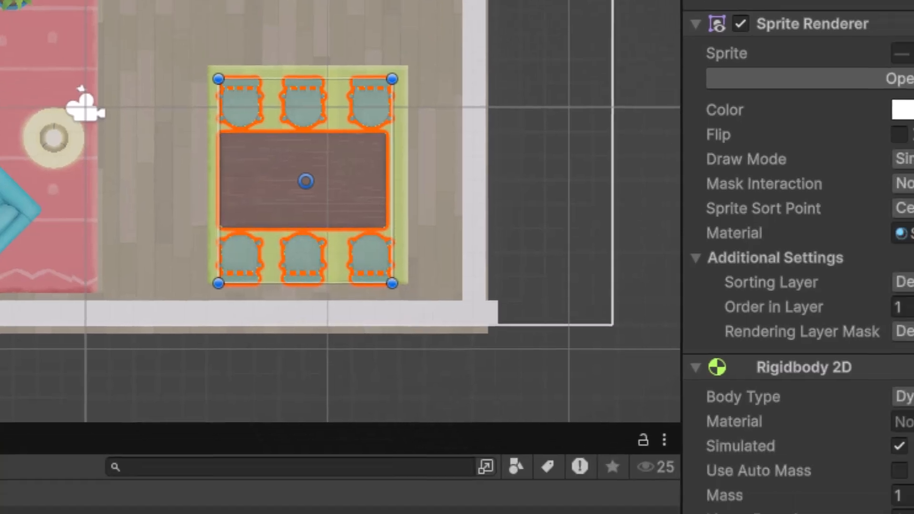
{"action": "left_click", "coordinate": [710, 440]}
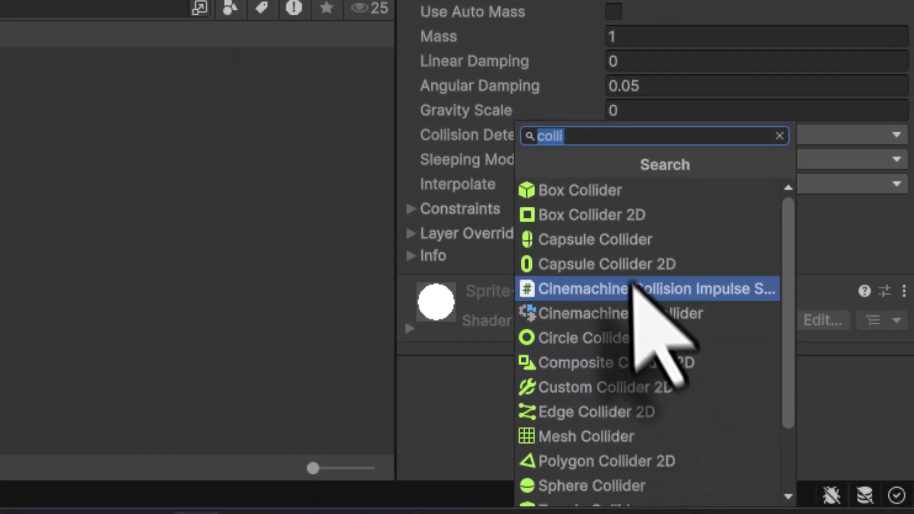
{"action": "left_click", "coordinate": [619, 223]}
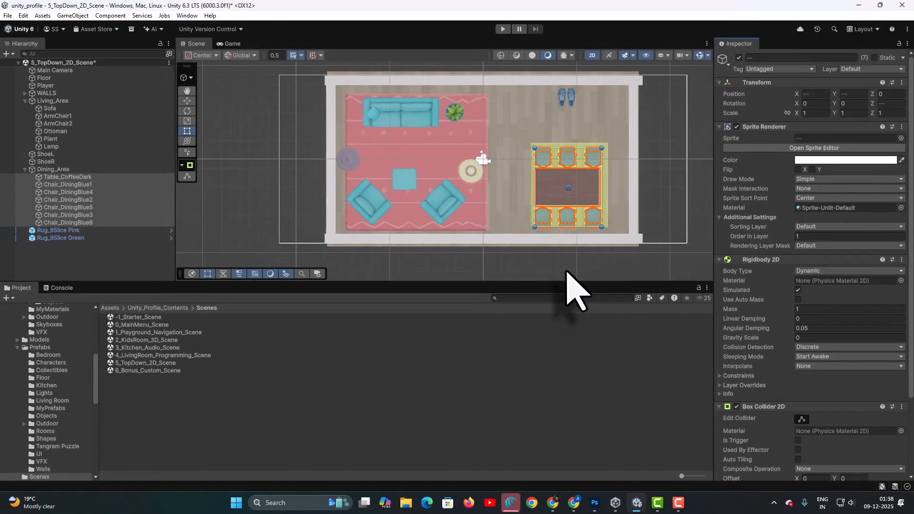
{"action": "left_click", "coordinate": [7, 15]}
{"action": "left_click", "coordinate": [15, 61]}
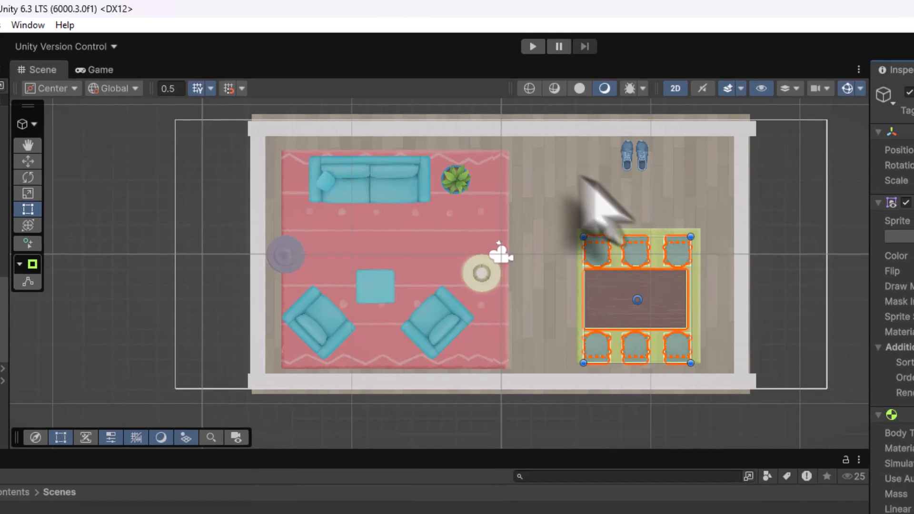
Play-test the scene by moving the player around the room into the furniture and shoes, and stop play mode.
{"action": "left_click", "coordinate": [532, 46]}
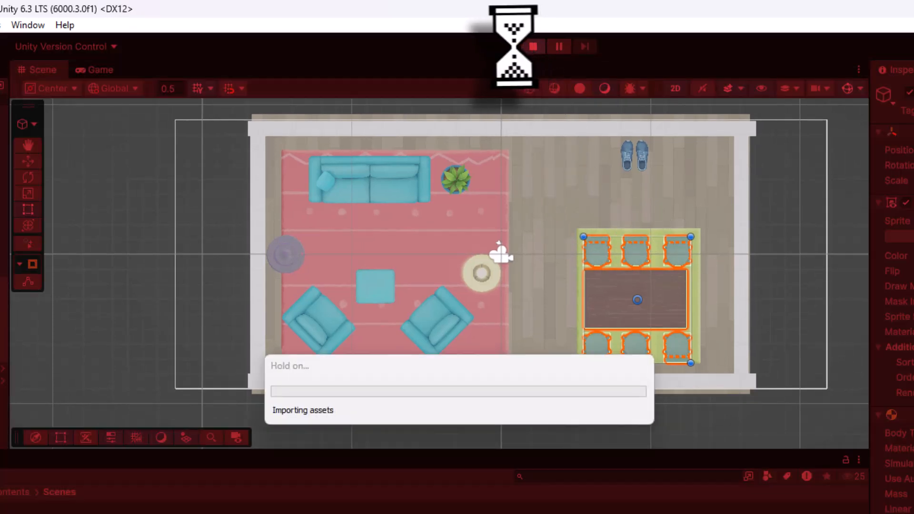
{"action": "key", "text": "Right"}
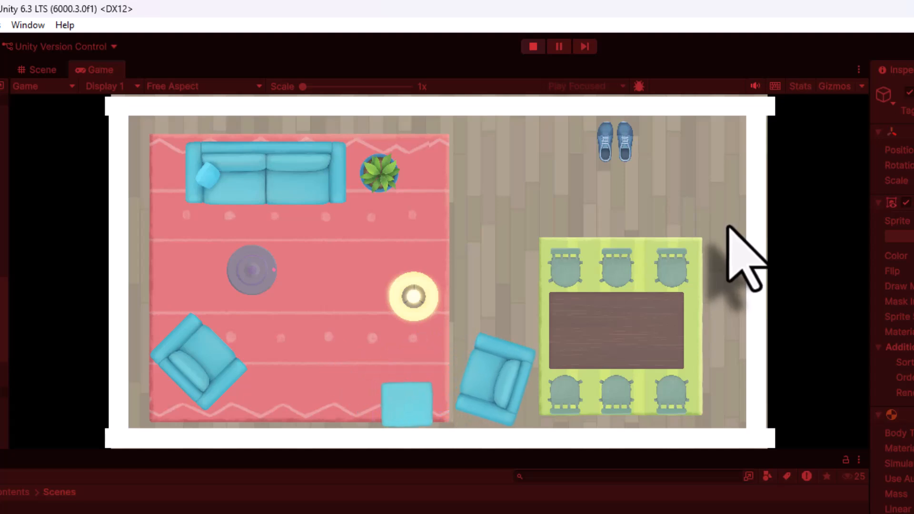
{"action": "key", "text": "Up"}
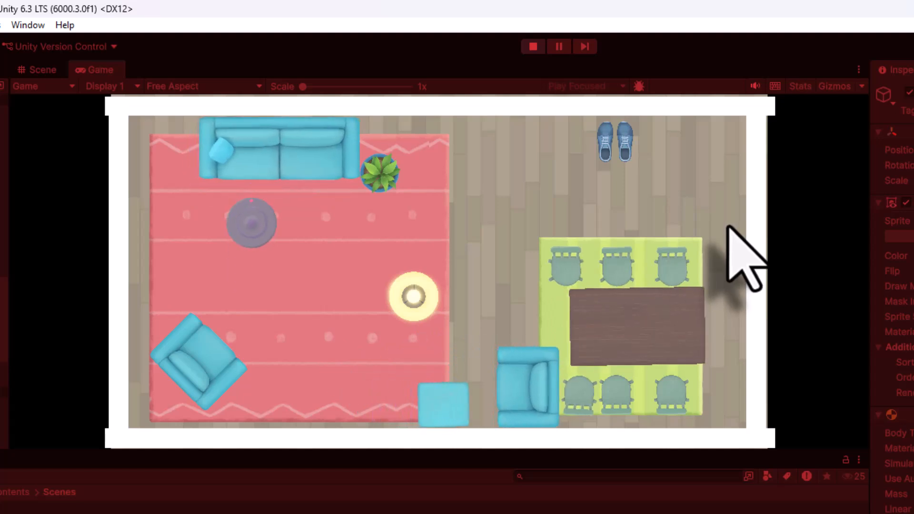
{"action": "key", "text": "Right"}
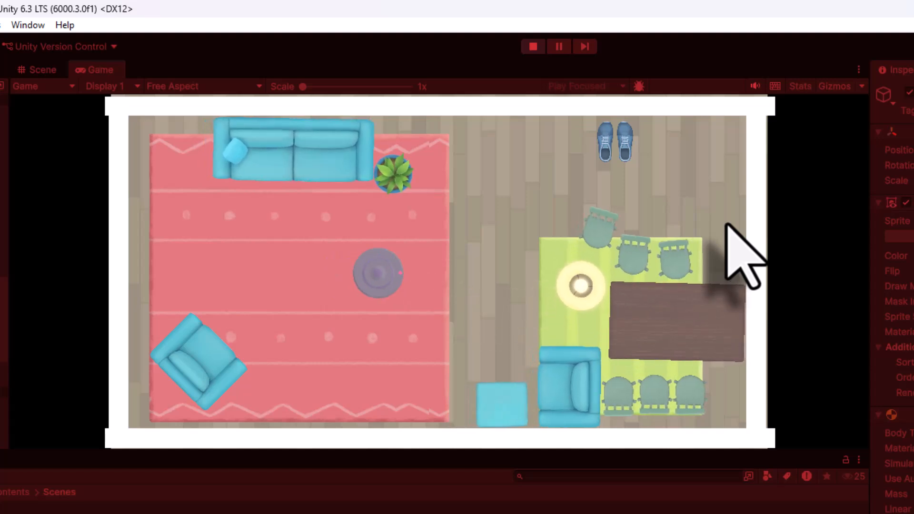
{"action": "key", "text": "Right"}
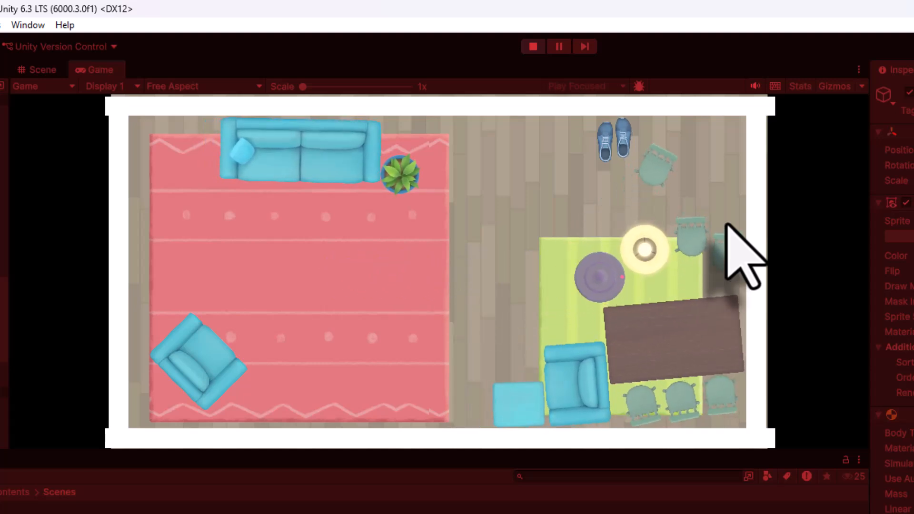
{"action": "key", "text": "Up"}
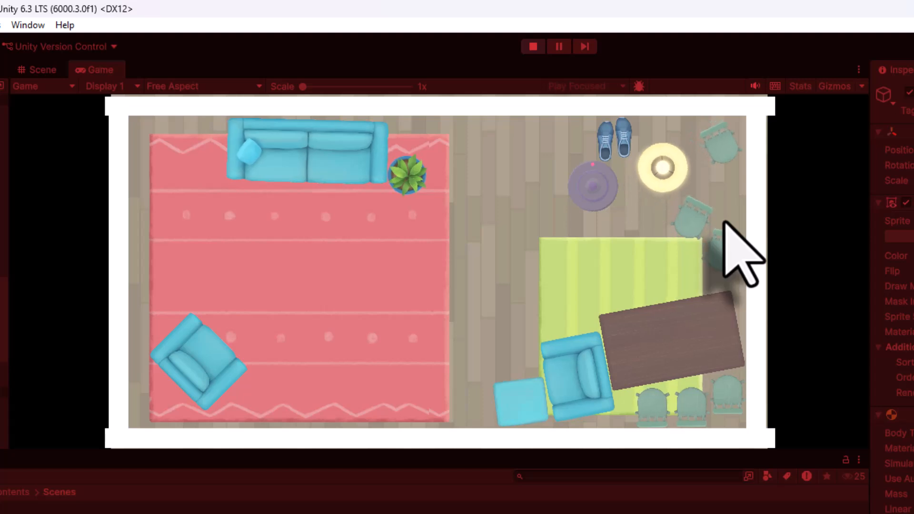
{"action": "key", "text": "Right"}
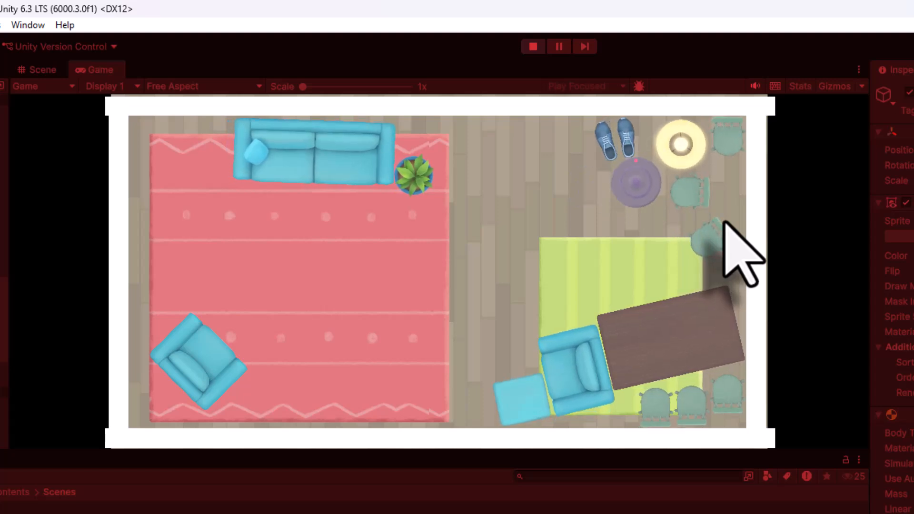
{"action": "key", "text": "Left"}
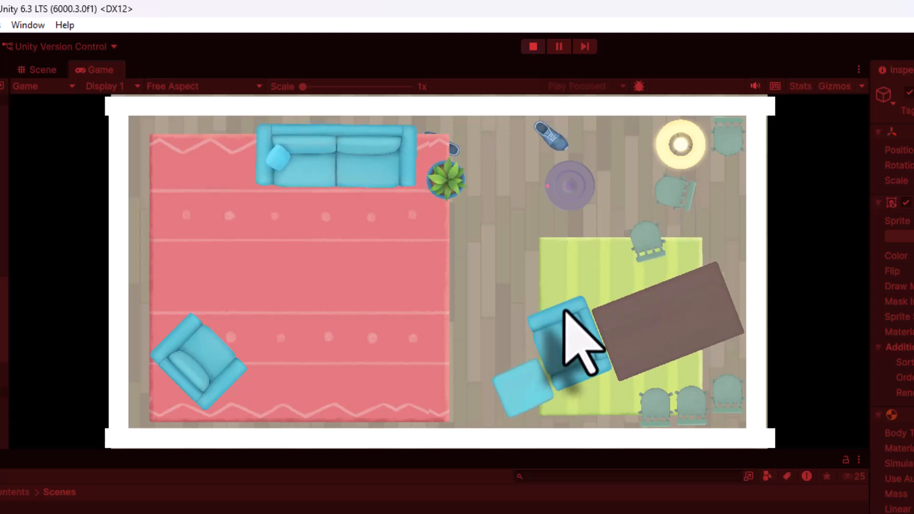
{"action": "left_click", "coordinate": [534, 46]}
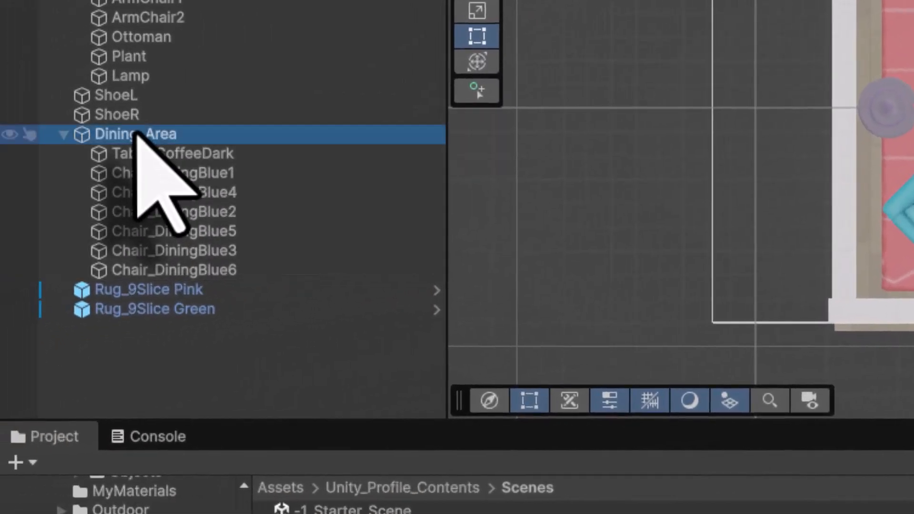
Set the linear damping to 5 and angular damping to 6 on the dining table and all six dining chairs, and save the scene.
{"action": "left_click", "coordinate": [168, 156]}
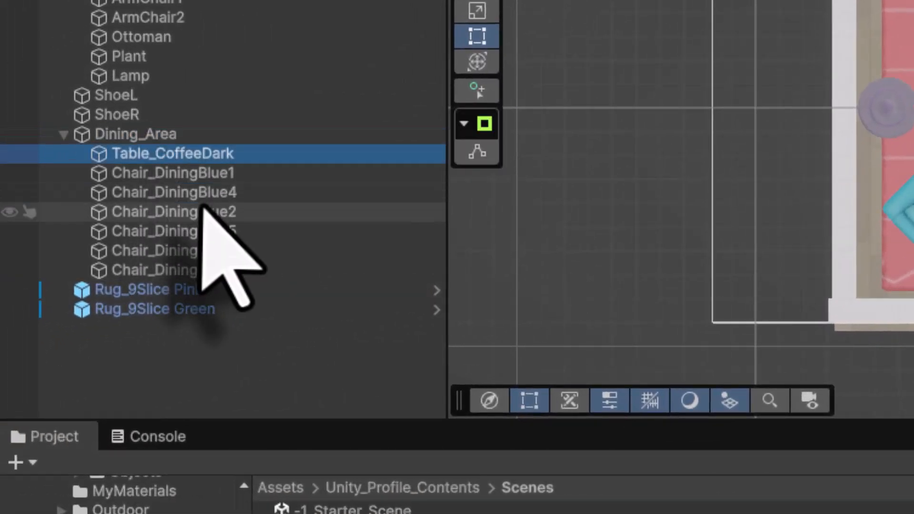
{"action": "left_click", "coordinate": [215, 272], "text": "shift"}
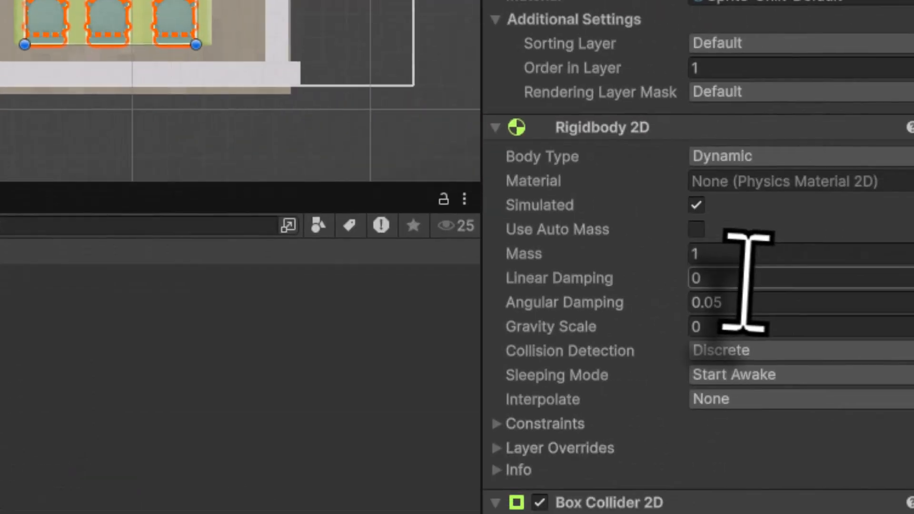
{"action": "left_click", "coordinate": [669, 264]}
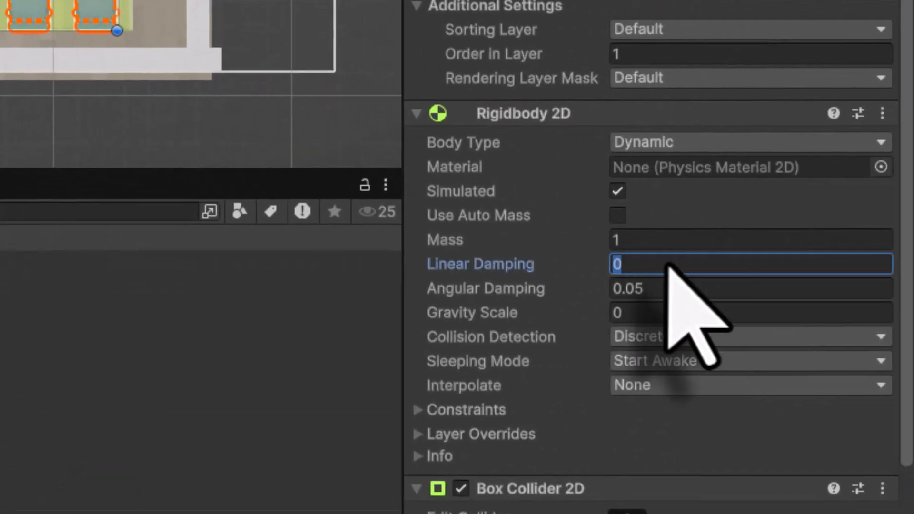
{"action": "type", "text": "5"}
{"action": "left_click", "coordinate": [649, 289]}
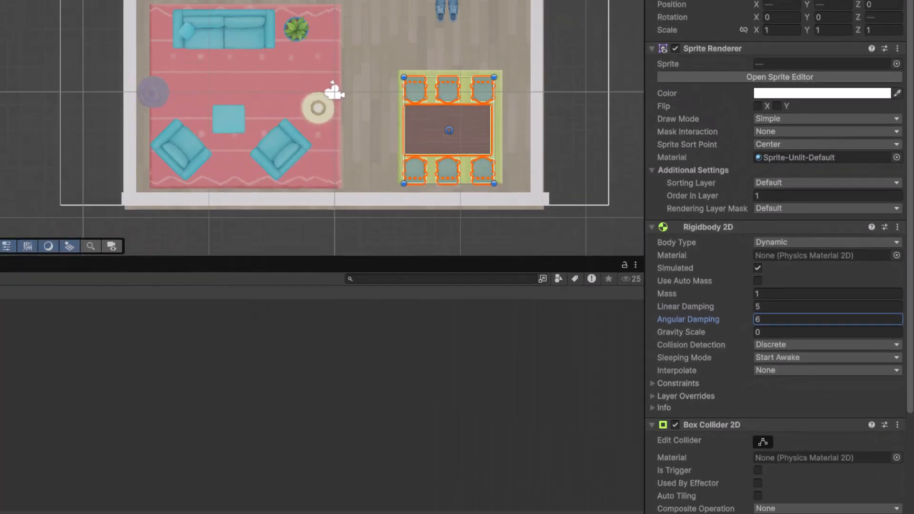
{"action": "left_click", "coordinate": [9, 18]}
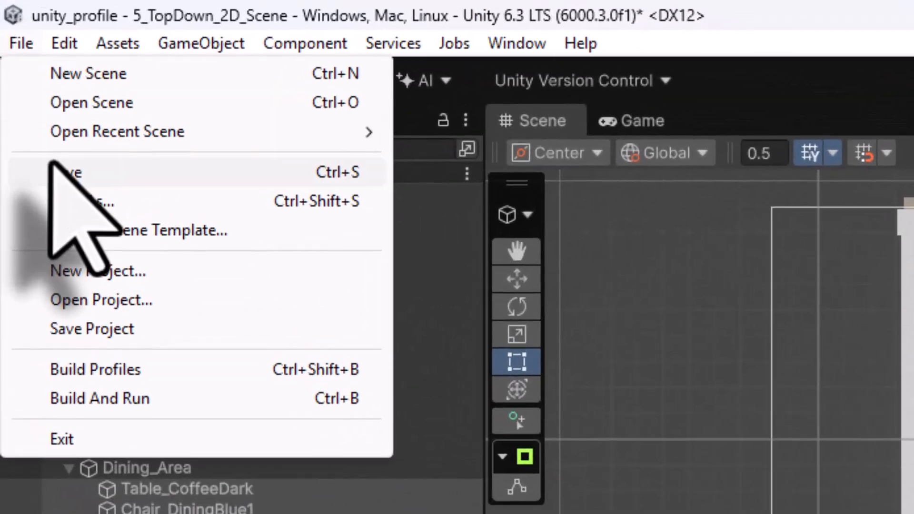
{"action": "left_click", "coordinate": [52, 170]}
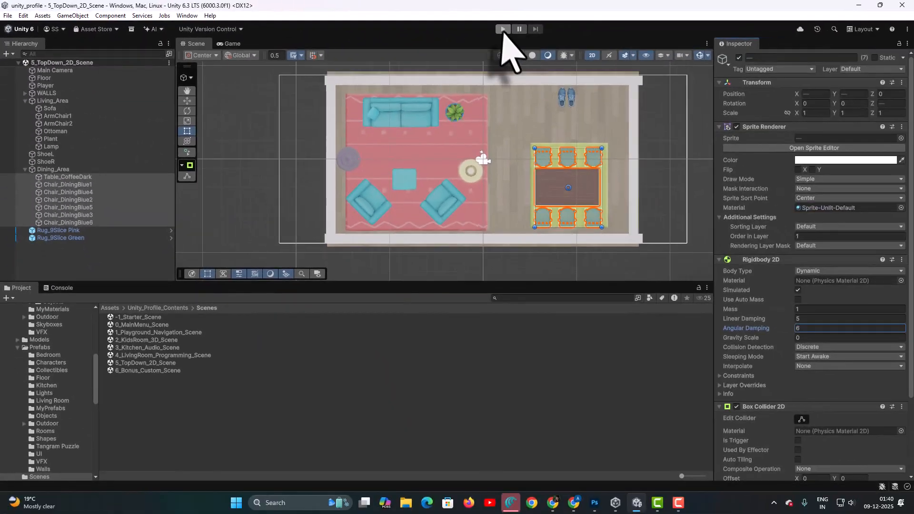
Play-test the scene by driving the player across the living area into the dining table and chairs, and stop play mode.
{"action": "left_click", "coordinate": [503, 29]}
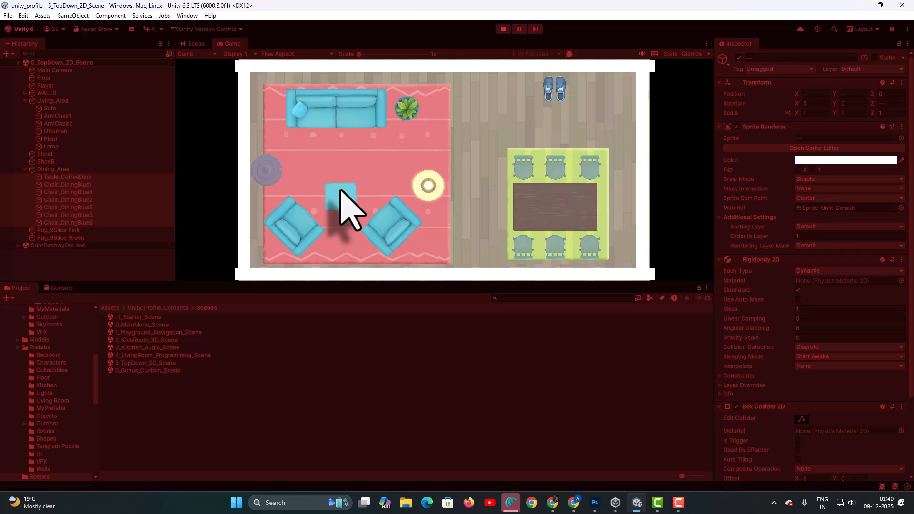
{"action": "key", "text": "Right"}
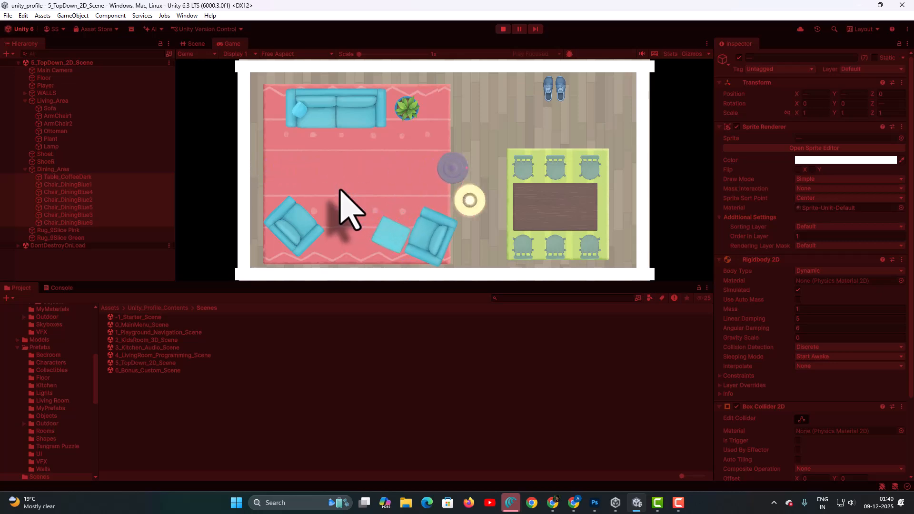
{"action": "key", "text": "Right"}
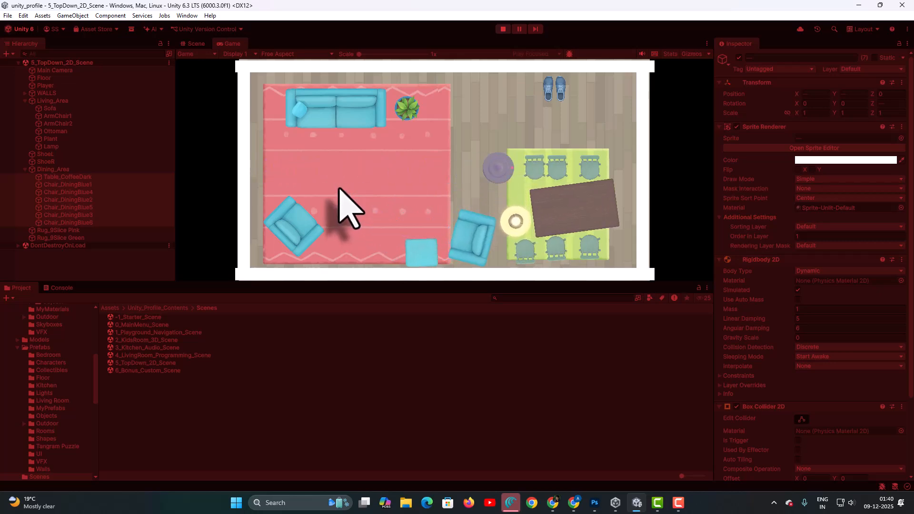
{"action": "key", "text": "Down"}
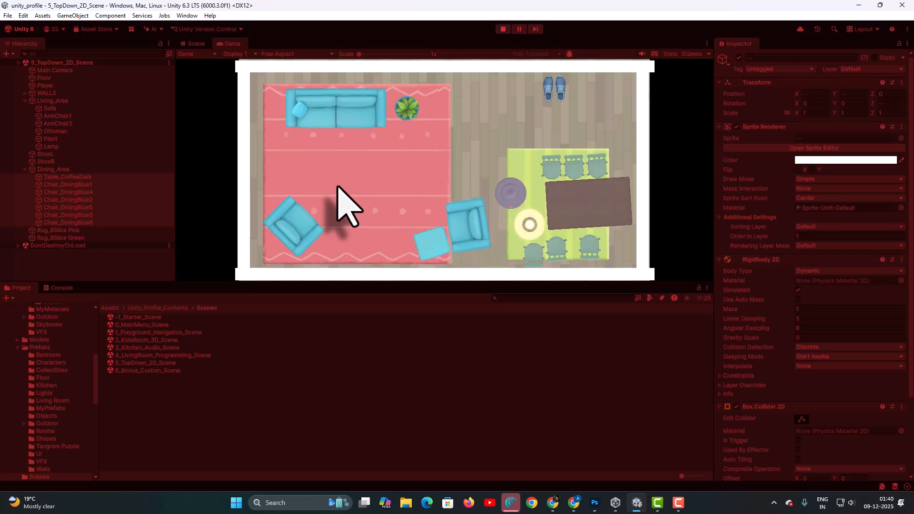
{"action": "key", "text": "Up"}
{"action": "key", "text": "Right"}
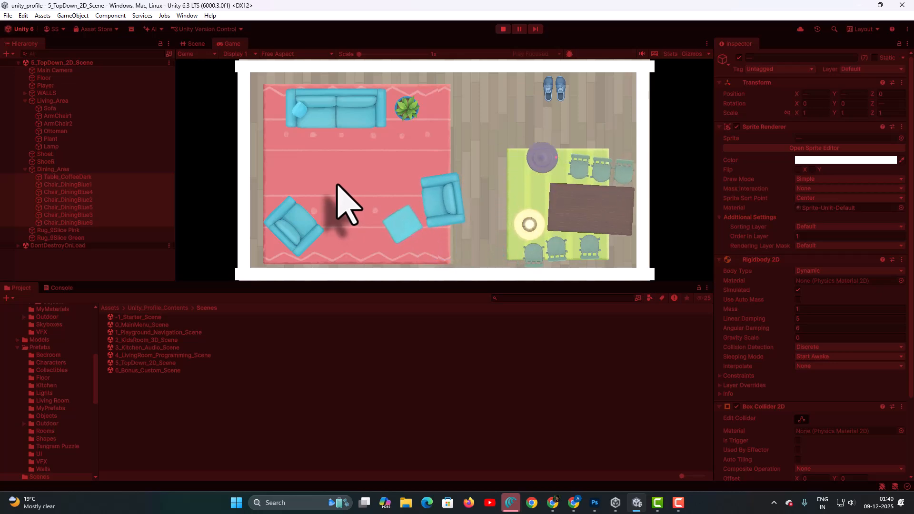
{"action": "left_click", "coordinate": [504, 29]}
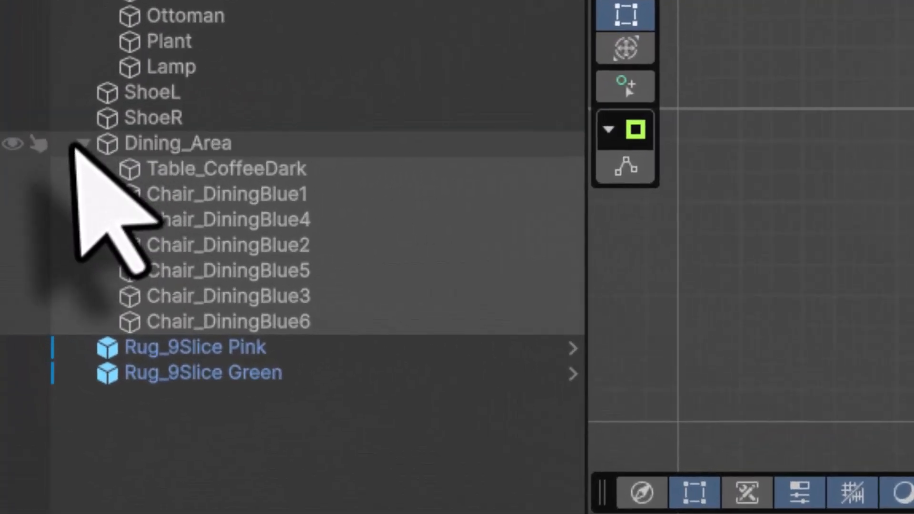
Set linear damping to 5 and angular damping to 6 on all six Living_Area objects, from Sofa to Lamp, and save the scene.
{"action": "left_click", "coordinate": [25, 169]}
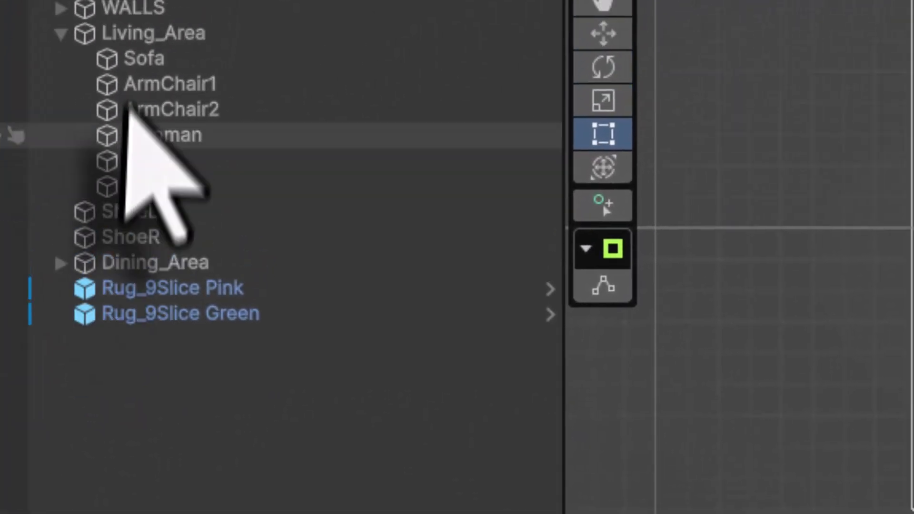
{"action": "left_click", "coordinate": [106, 154]}
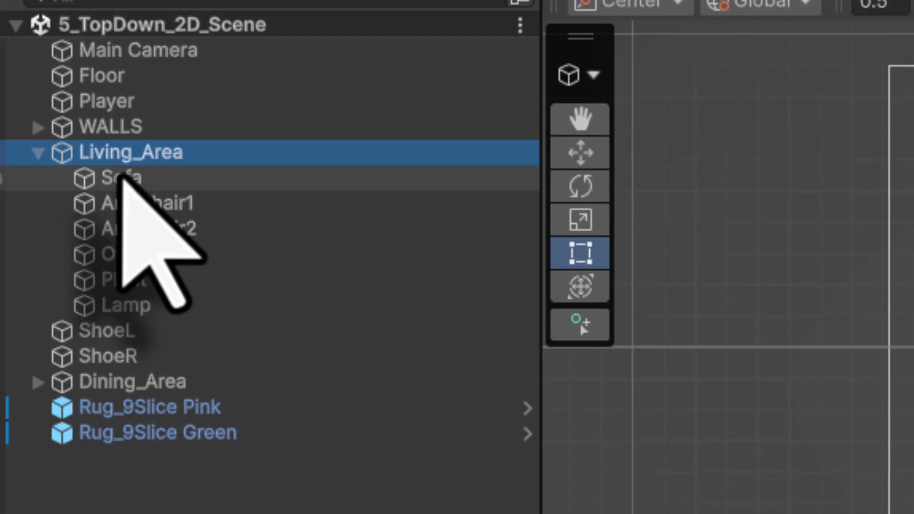
{"action": "left_click", "coordinate": [123, 178]}
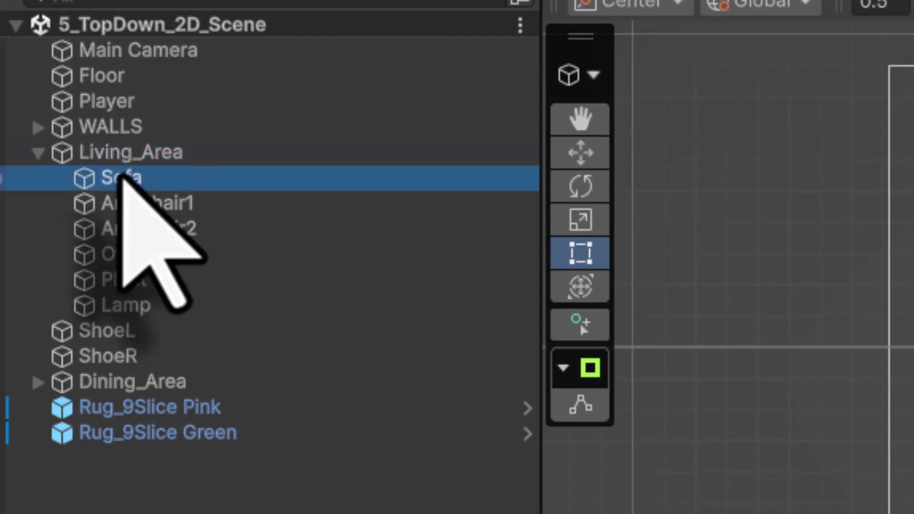
{"action": "left_click", "coordinate": [139, 309], "text": "shift"}
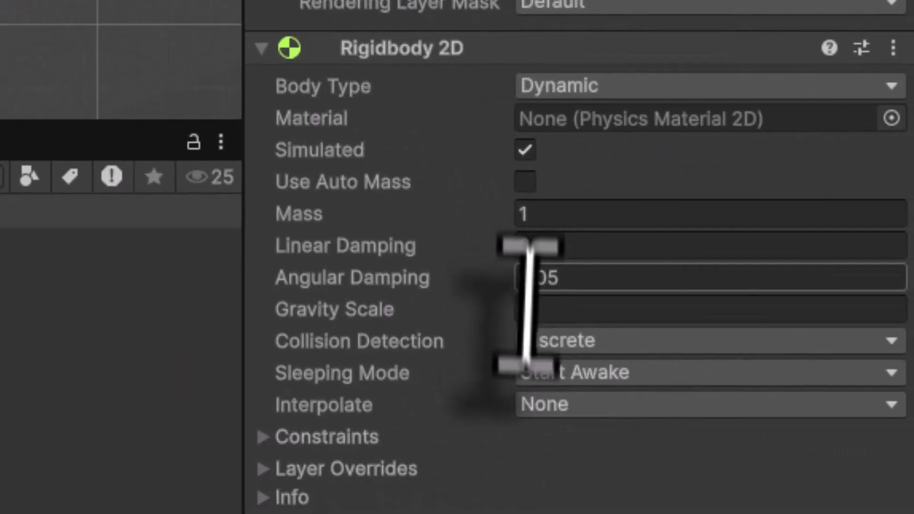
{"action": "left_click", "coordinate": [571, 245]}
{"action": "type", "text": "5"}
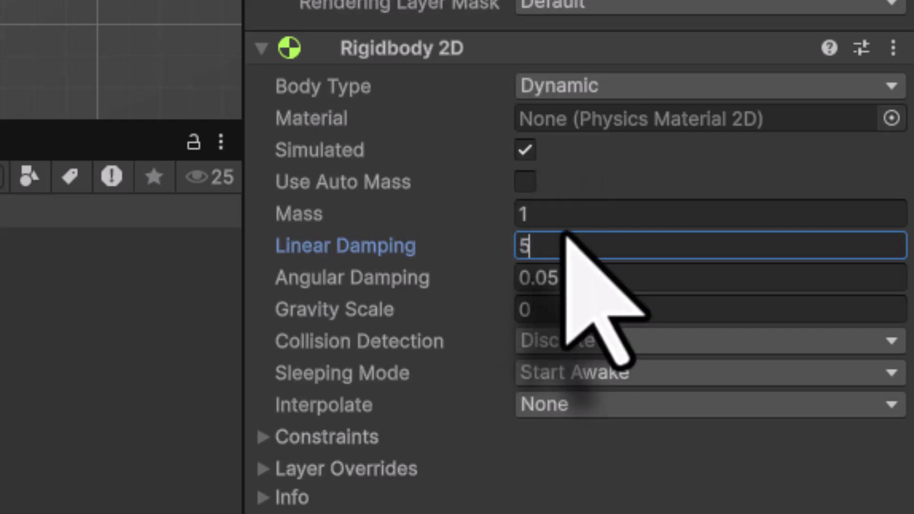
{"action": "left_click", "coordinate": [566, 279]}
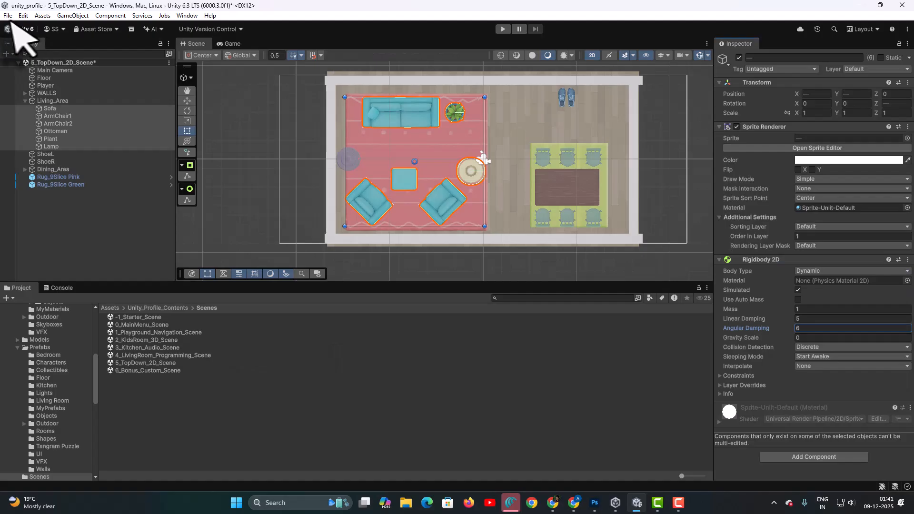
{"action": "left_click", "coordinate": [8, 15]}
{"action": "left_click", "coordinate": [23, 62]}
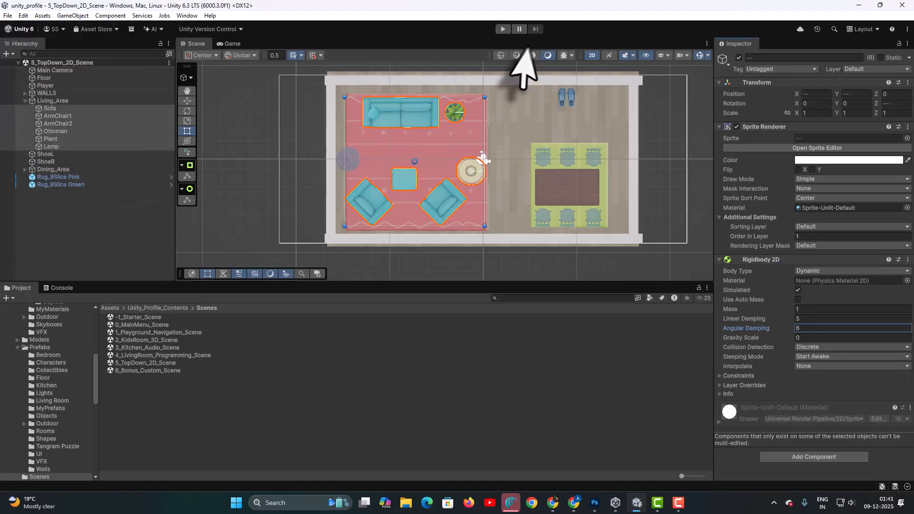
Play-test the player pushing the sofa, ottoman and armchair in the living area, and stop play mode.
{"action": "left_click", "coordinate": [501, 30]}
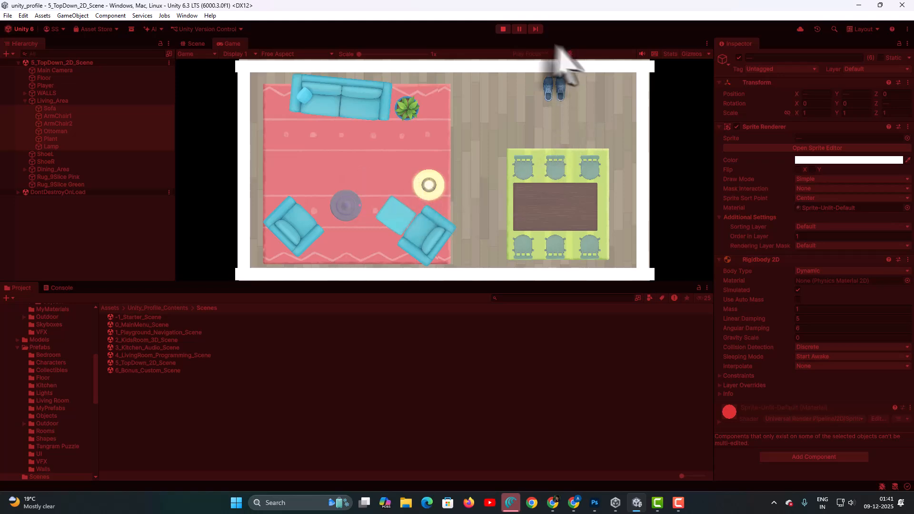
{"action": "left_click", "coordinate": [504, 30]}
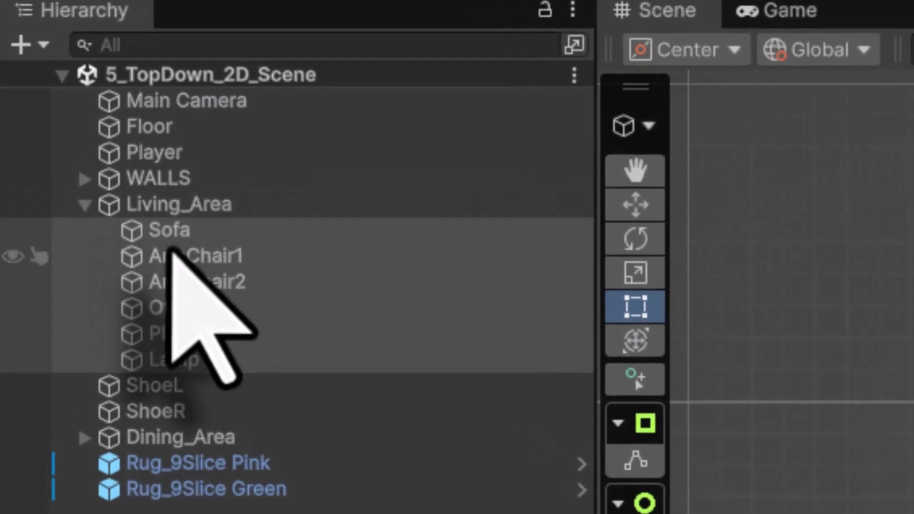
Set the Rigidbody 2D mass to 2 on all six Living_Area objects, from Sofa to Lamp, and save the scene.
{"action": "left_click", "coordinate": [173, 238]}
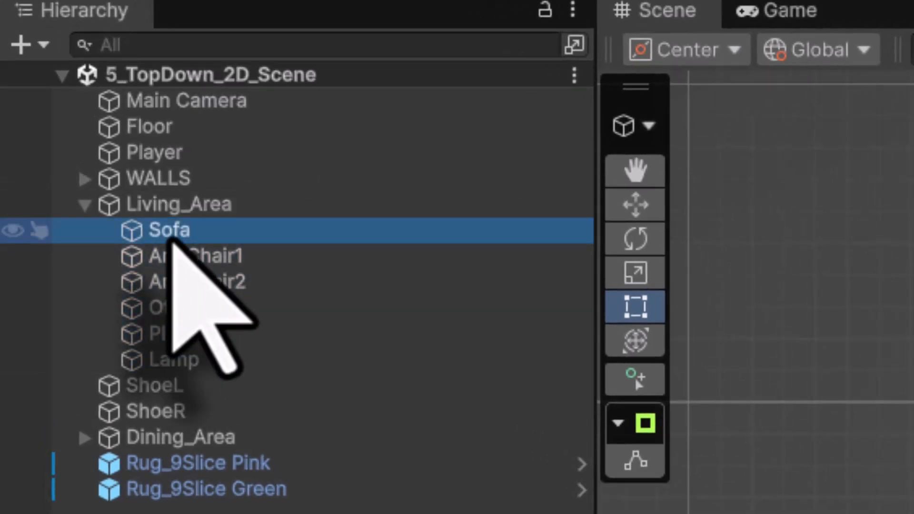
{"action": "left_click", "coordinate": [185, 356], "text": "shift"}
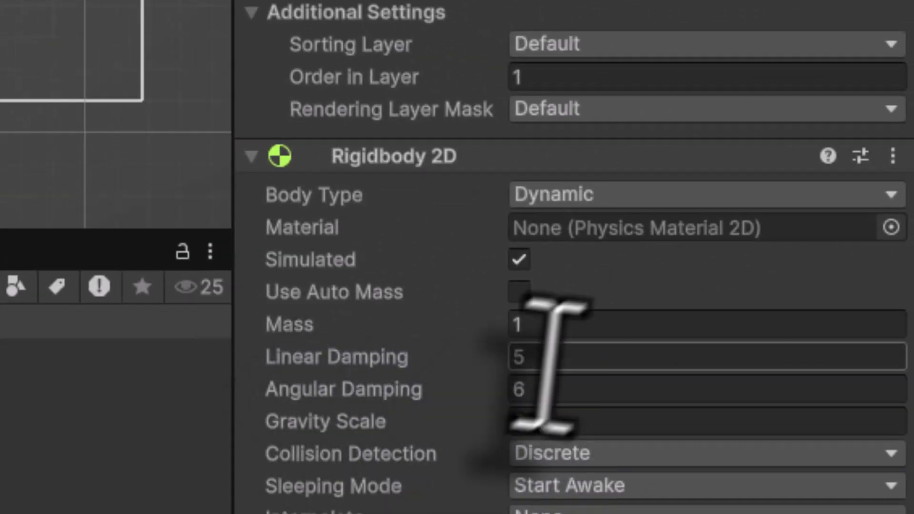
{"action": "left_click", "coordinate": [559, 324]}
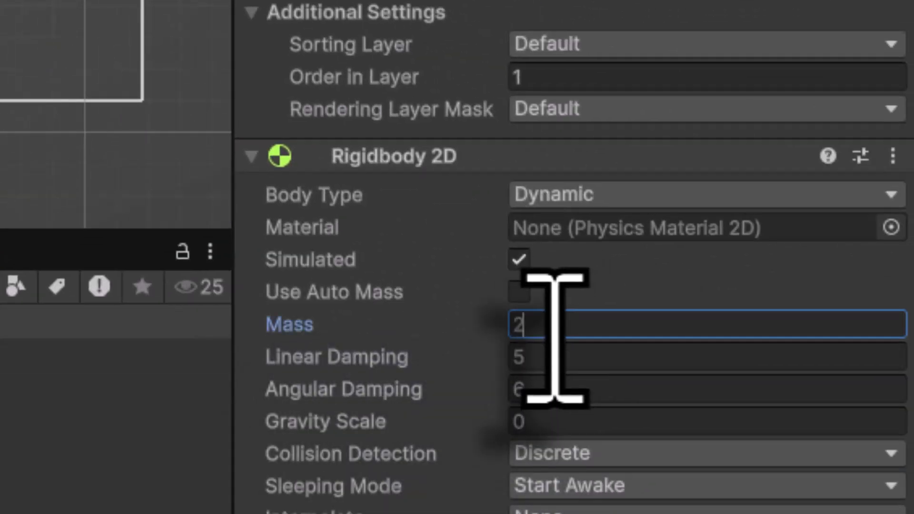
{"action": "left_click", "coordinate": [14, 26]}
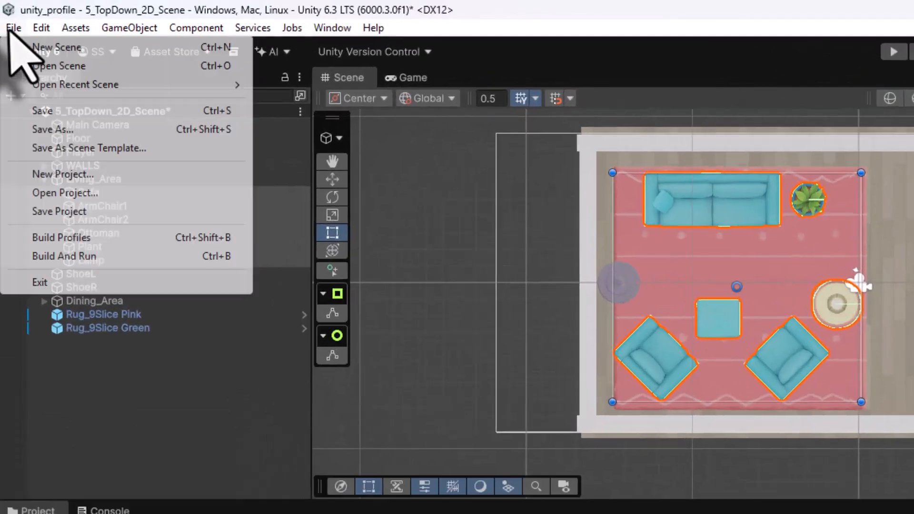
{"action": "left_click", "coordinate": [52, 159]}
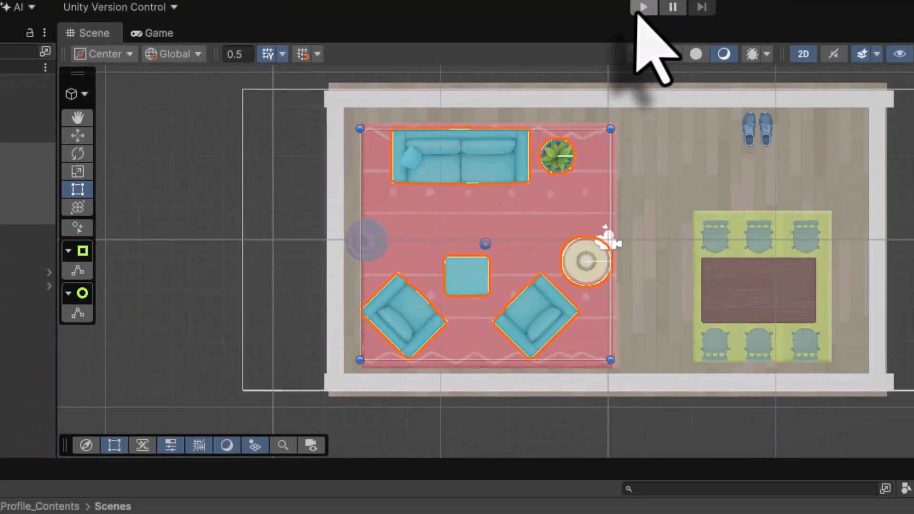
Play-test the heavier living area furniture by pushing the player up into the sofa and back down, and stop play mode.
{"action": "left_click", "coordinate": [640, 11]}
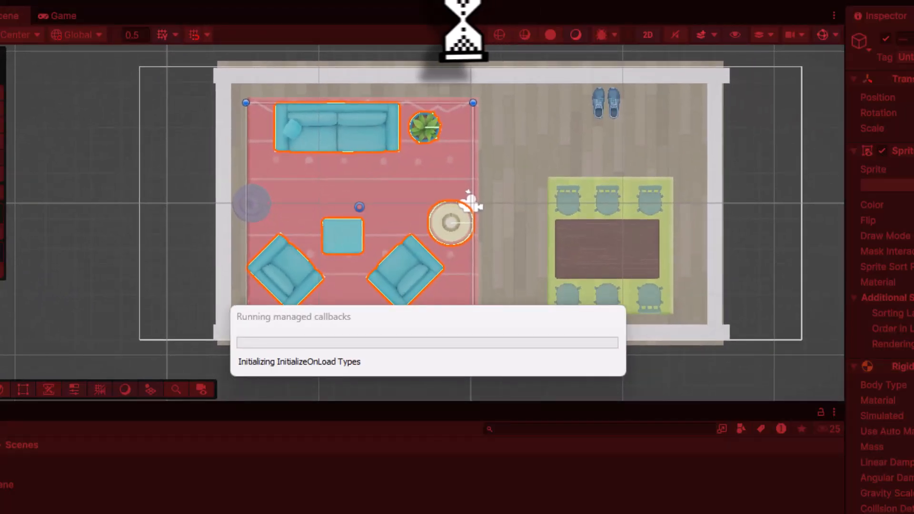
{"action": "key", "text": "w"}
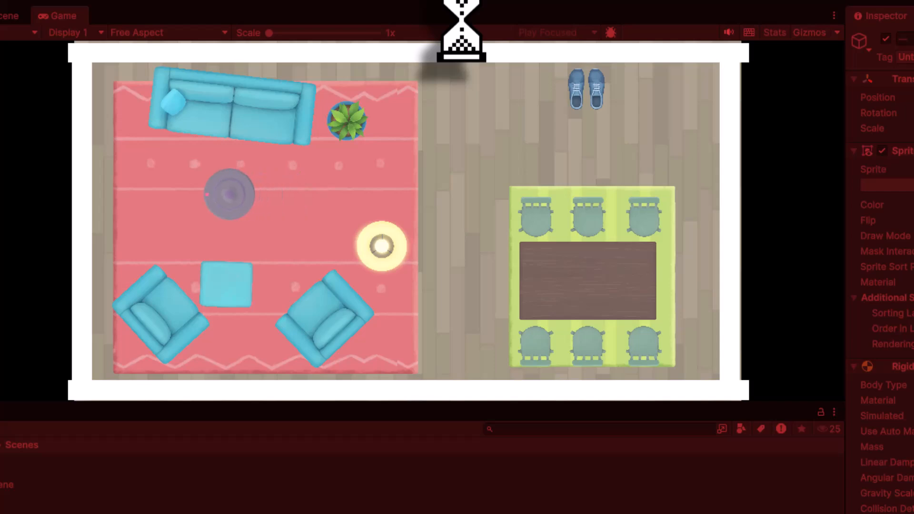
{"action": "key", "text": "s"}
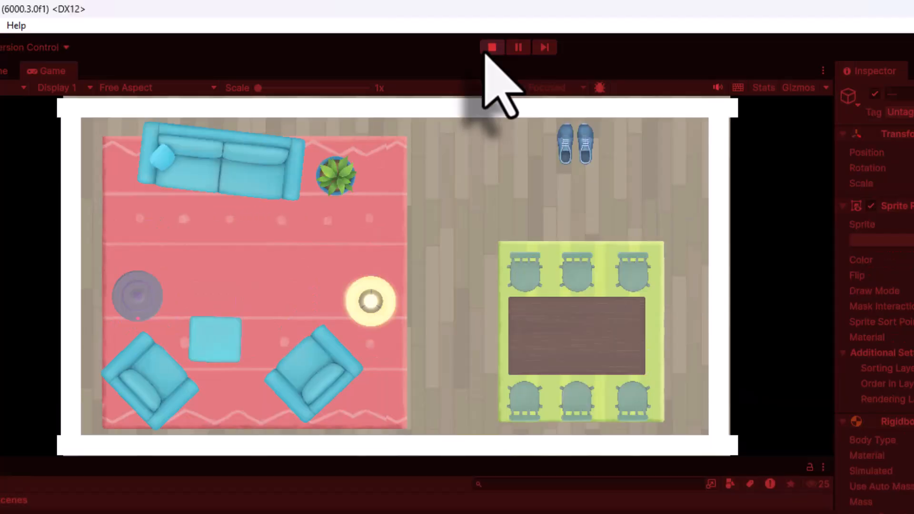
{"action": "left_click", "coordinate": [491, 48]}
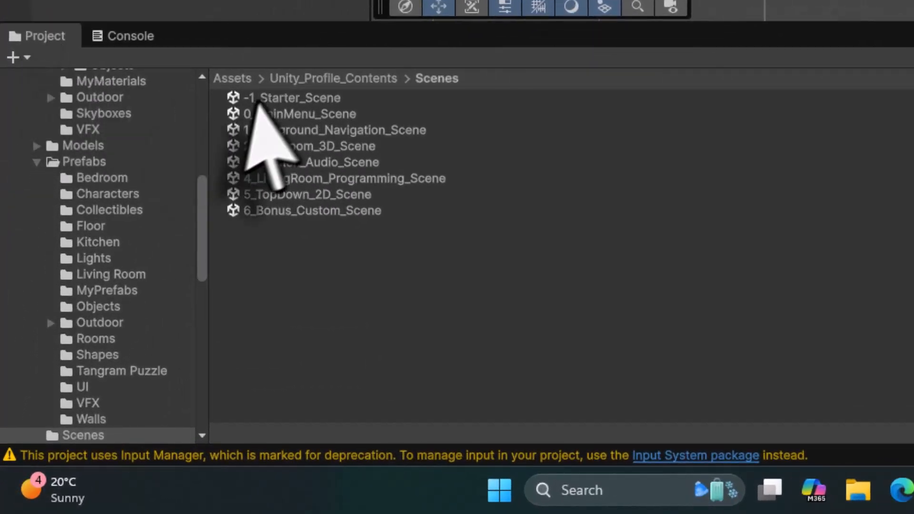
Browse to Unity_Profile_Contents/Sprites/Collectibles and preview the Cheese_2D, Dirt_2D, Rock_2D and Star_2D prefabs.
{"action": "left_click", "coordinate": [230, 79]}
{"action": "double_click", "coordinate": [265, 163]}
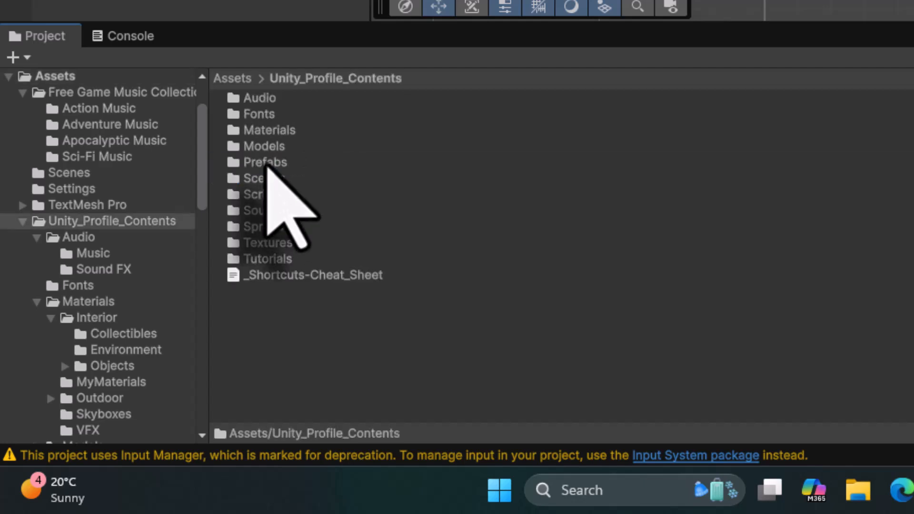
{"action": "double_click", "coordinate": [258, 229]}
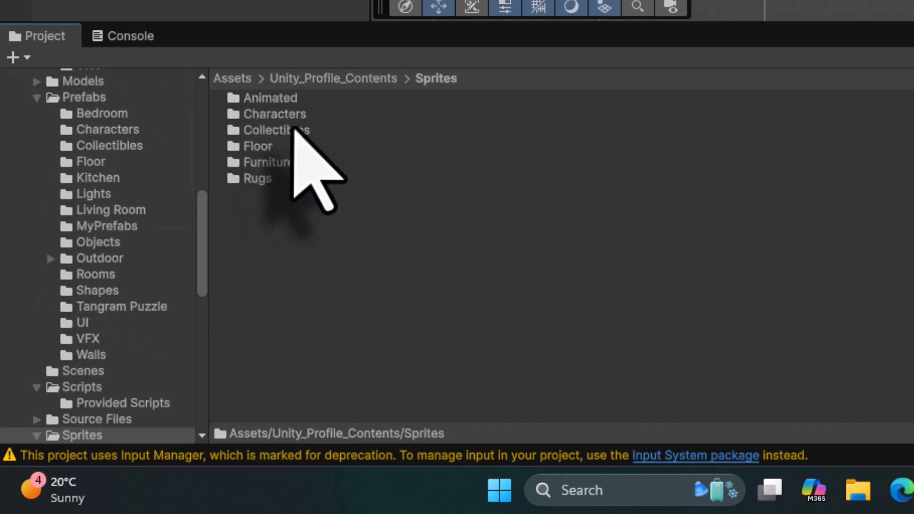
{"action": "double_click", "coordinate": [294, 129]}
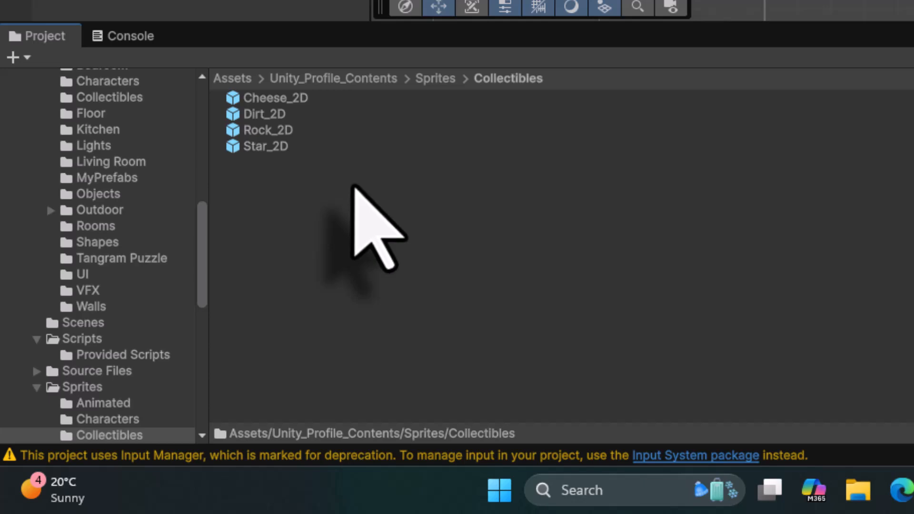
{"action": "left_click", "coordinate": [284, 97]}
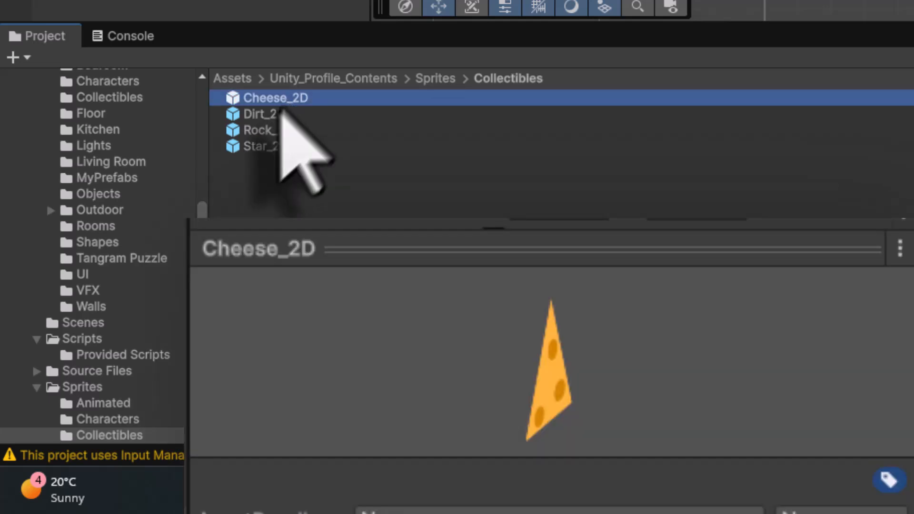
{"action": "left_click", "coordinate": [277, 116]}
{"action": "left_click", "coordinate": [275, 131]}
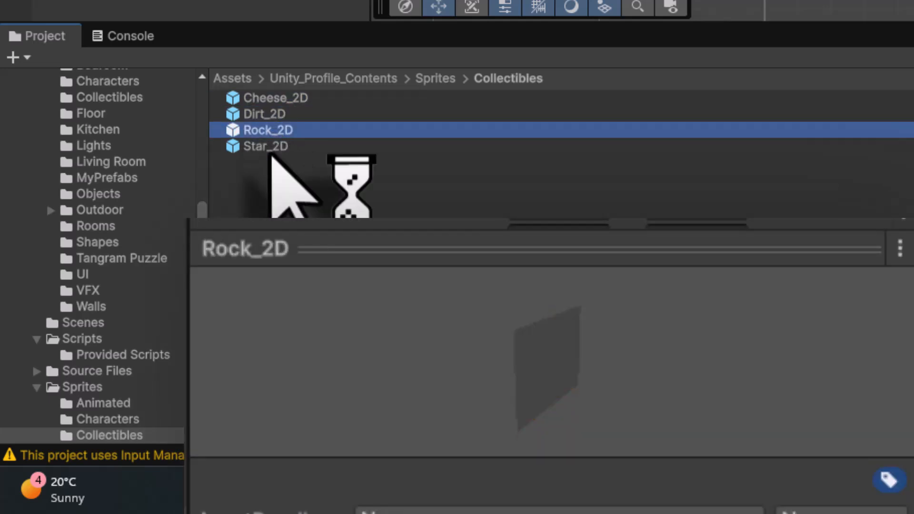
{"action": "left_click", "coordinate": [271, 147]}
Examine the Dirt_2D prefab's sprite settings, Polygon Collider 2D and Collectible 2D script component.
{"action": "left_click", "coordinate": [252, 116]}
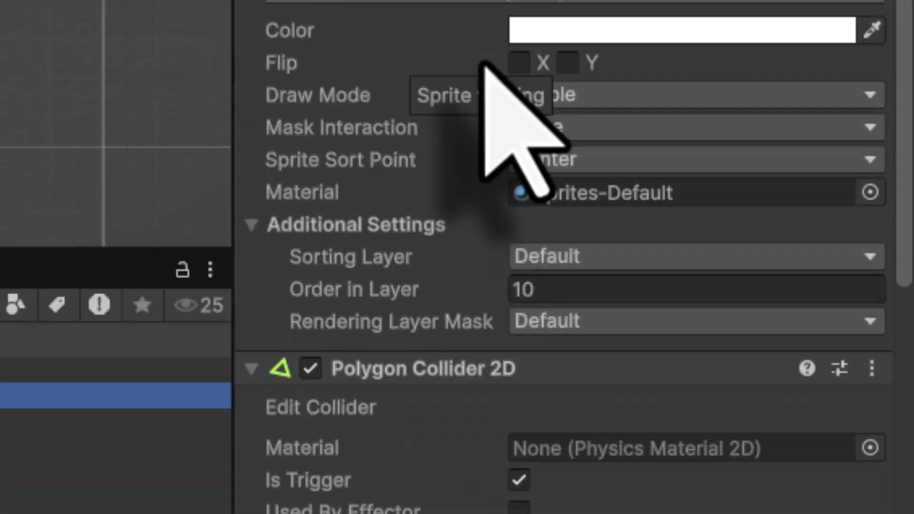
{"action": "scroll", "coordinate": [484, 61], "scroll_direction": "down", "scroll_amount": 2}
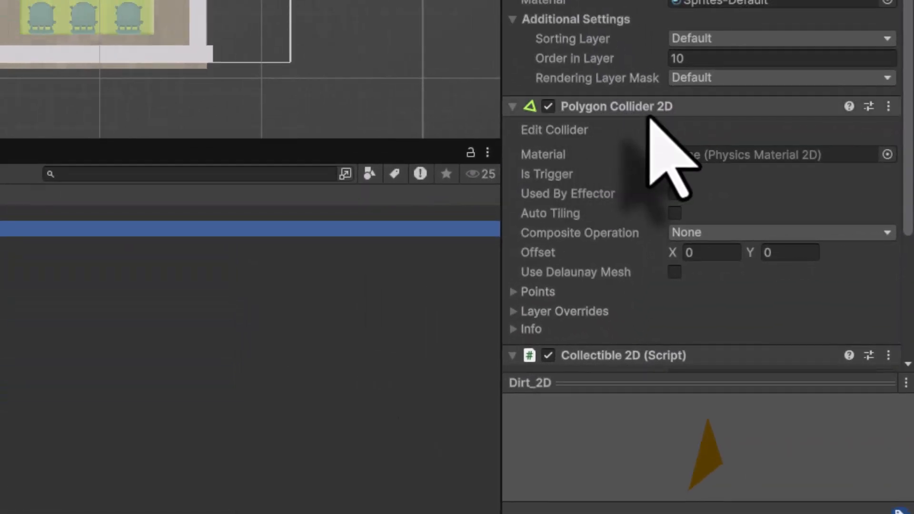
{"action": "scroll", "coordinate": [649, 118], "scroll_direction": "down", "scroll_amount": 2}
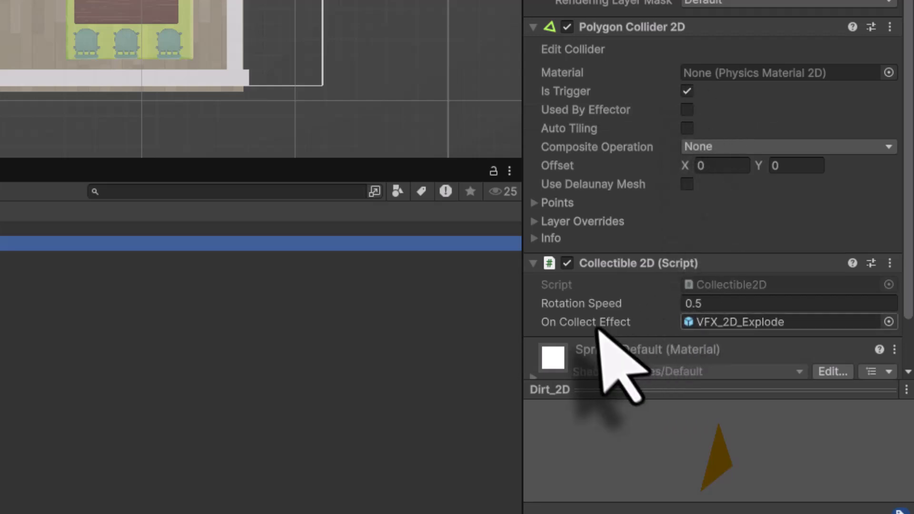
{"action": "scroll", "coordinate": [614, 305], "scroll_direction": "down", "scroll_amount": 2}
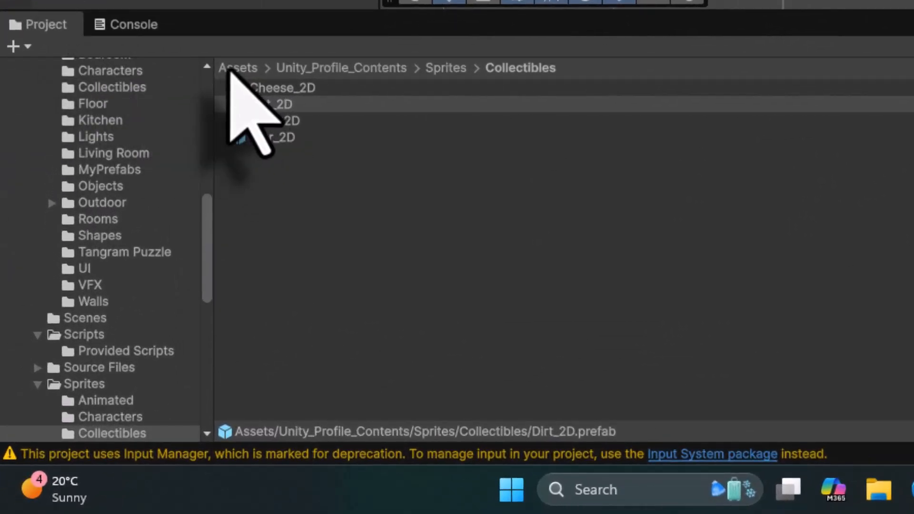
Open the Collectible2D script from Unity_Profile_Contents/Scripts/Provided Scripts in Visual Studio Code.
{"action": "left_click", "coordinate": [231, 69]}
{"action": "double_click", "coordinate": [288, 156]}
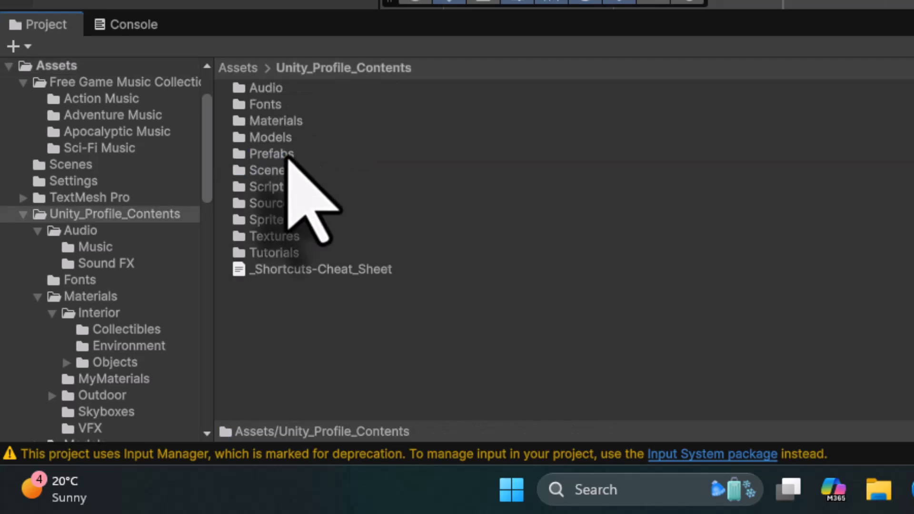
{"action": "double_click", "coordinate": [270, 188]}
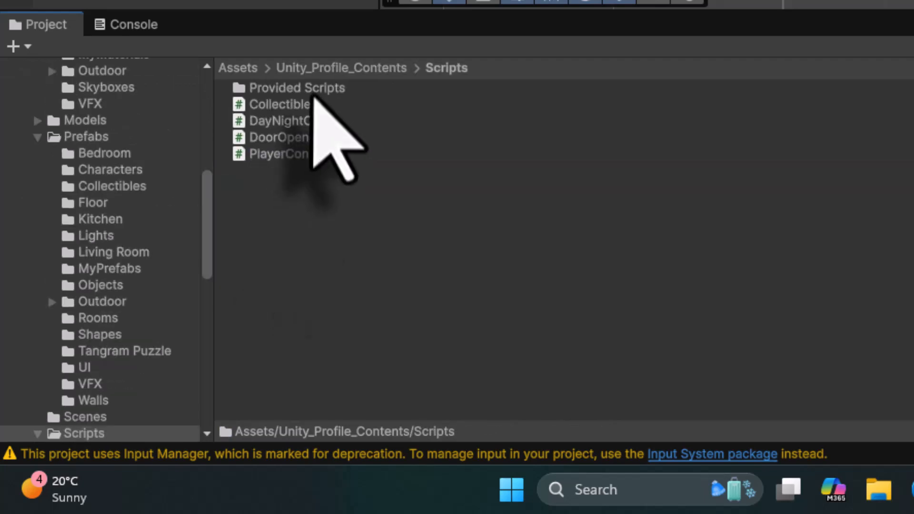
{"action": "double_click", "coordinate": [315, 91]}
{"action": "left_click", "coordinate": [312, 90]}
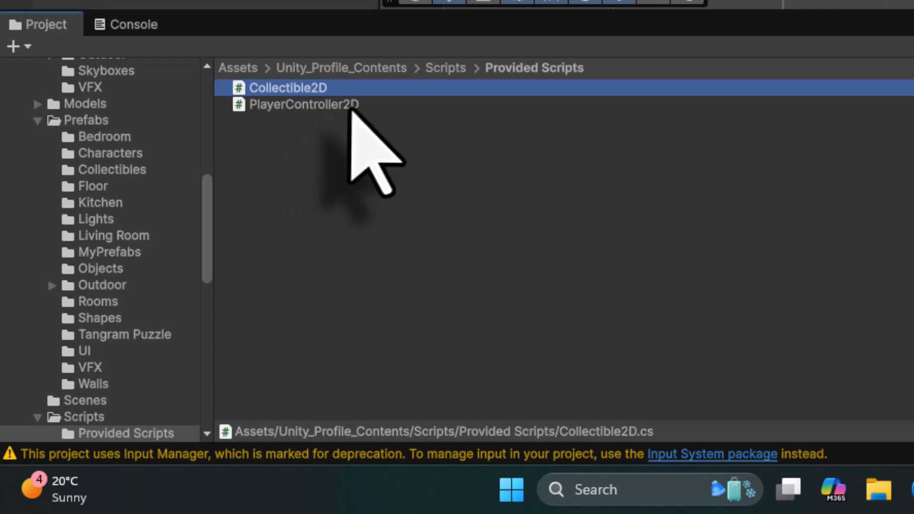
{"action": "double_click", "coordinate": [236, 88]}
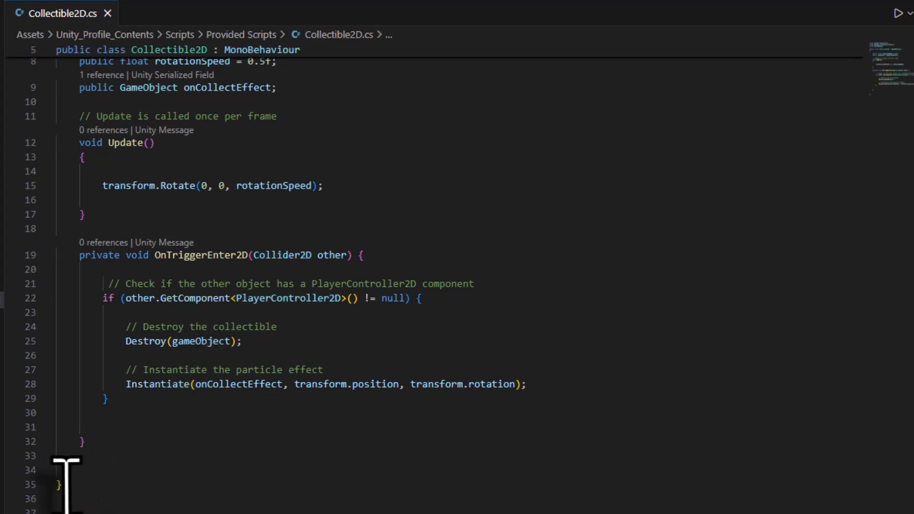
Read through the Collectible2D code, covering the public variables, the Update rotation and the OnTriggerEnter2D method.
{"action": "scroll", "coordinate": [67, 485], "scroll_direction": "up", "scroll_amount": 3}
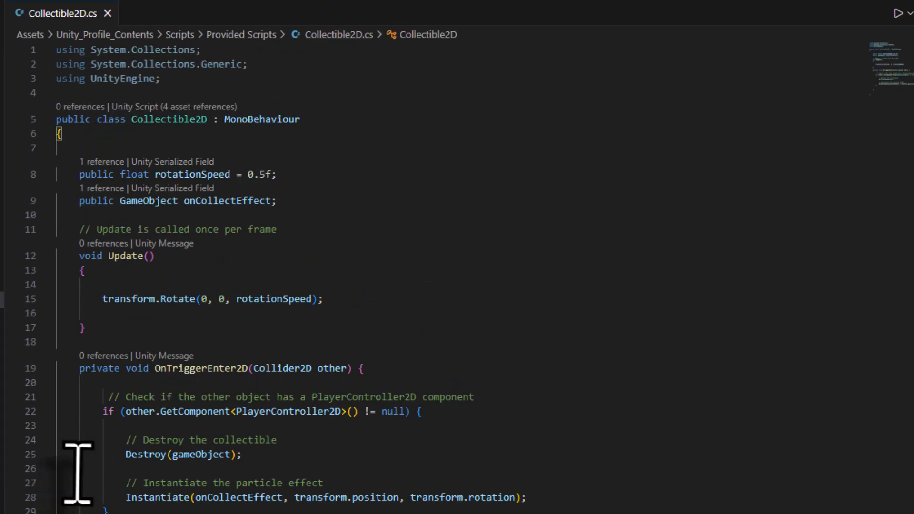
{"action": "left_click", "coordinate": [304, 230]}
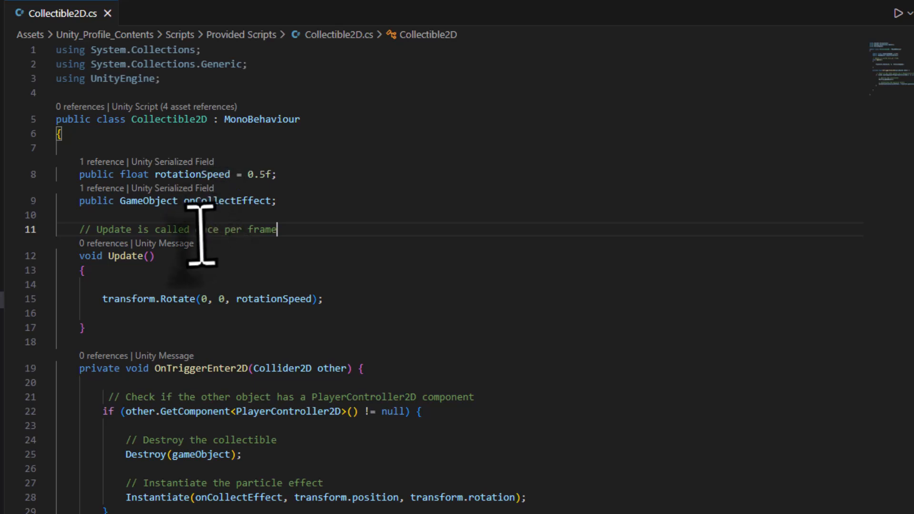
{"action": "scroll", "coordinate": [224, 248], "scroll_direction": "down", "scroll_amount": 1}
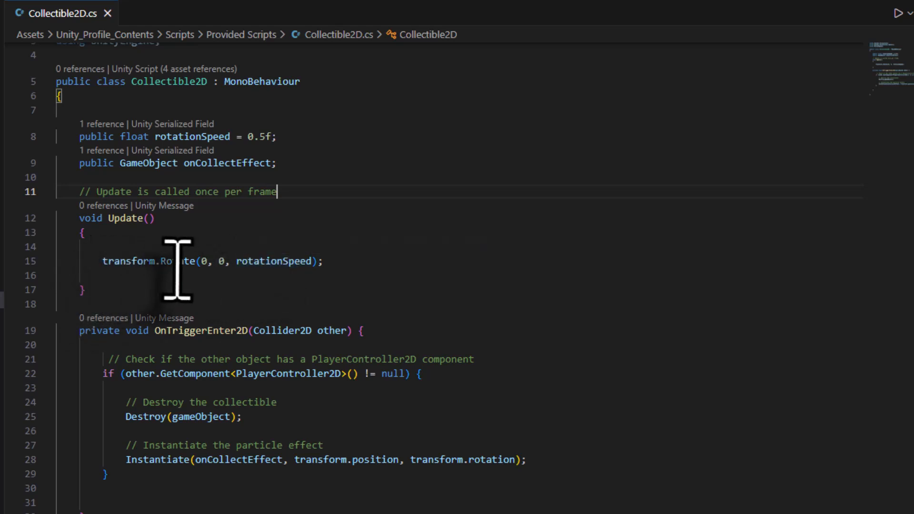
{"action": "scroll", "coordinate": [175, 267], "scroll_direction": "down", "scroll_amount": 1}
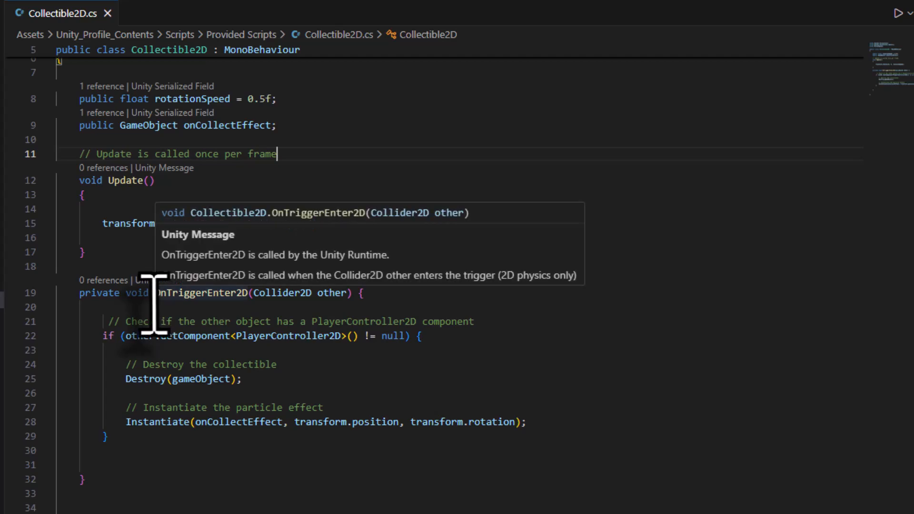
{"action": "scroll", "coordinate": [176, 268], "scroll_direction": "up", "scroll_amount": 1}
{"action": "scroll", "coordinate": [175, 268], "scroll_direction": "down", "scroll_amount": 1}
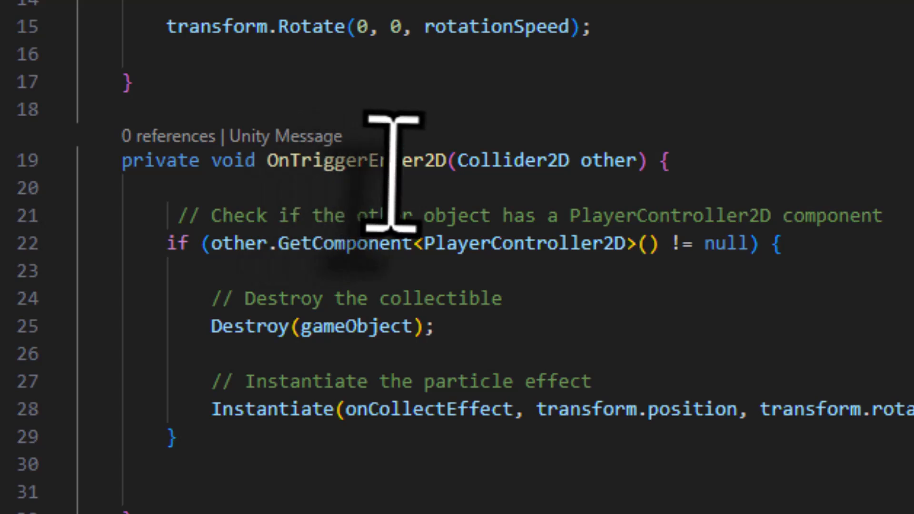
{"action": "mouse_move", "coordinate": [392, 188]}
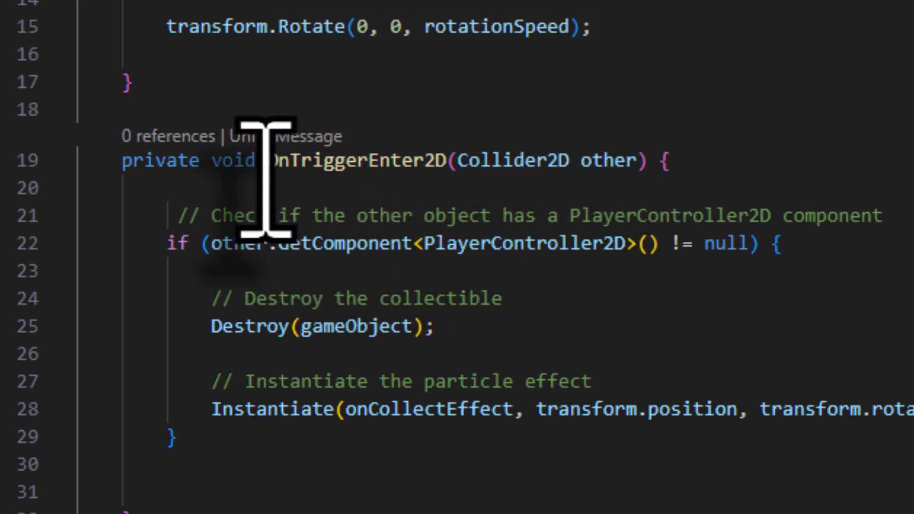
{"action": "mouse_move", "coordinate": [265, 175]}
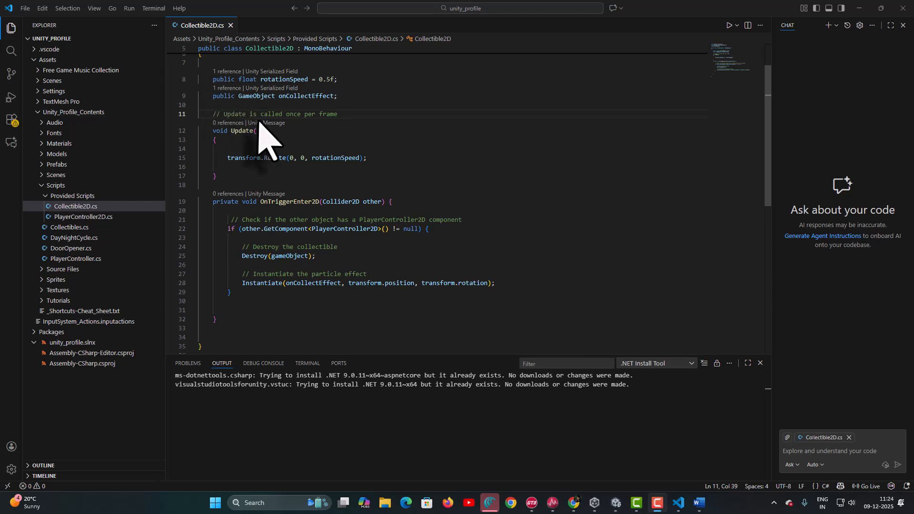
Switch to Chrome, download 14b_collectible2d_script_explained.pdf from the Unity 6 Learning Patreon post, and show it in its folder.
{"action": "left_click_drag", "start_coordinate": [913, 157], "coordinate": [305, 36]}
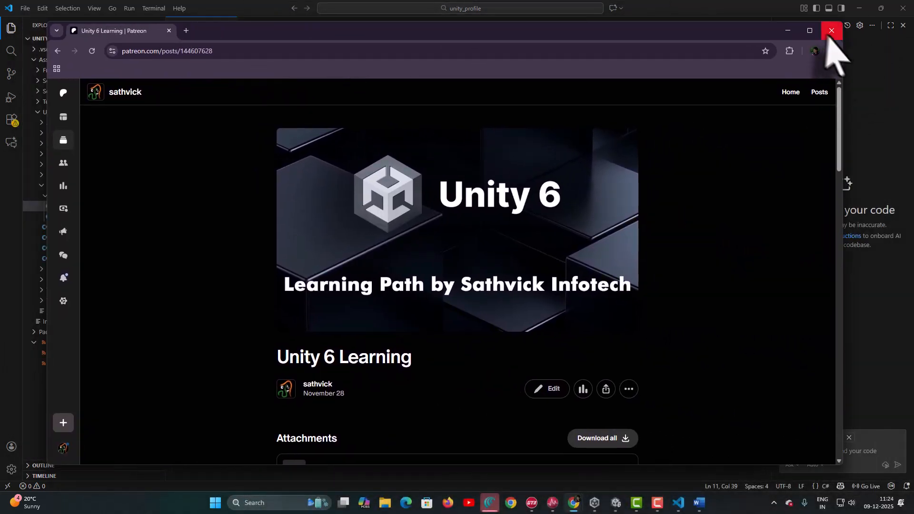
{"action": "left_click", "coordinate": [810, 30]}
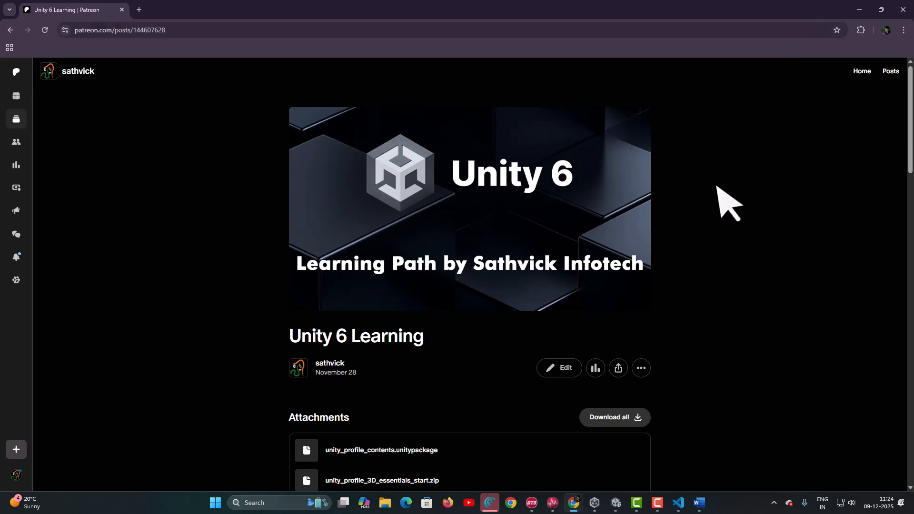
{"action": "scroll", "coordinate": [699, 179], "scroll_direction": "down", "scroll_amount": 8}
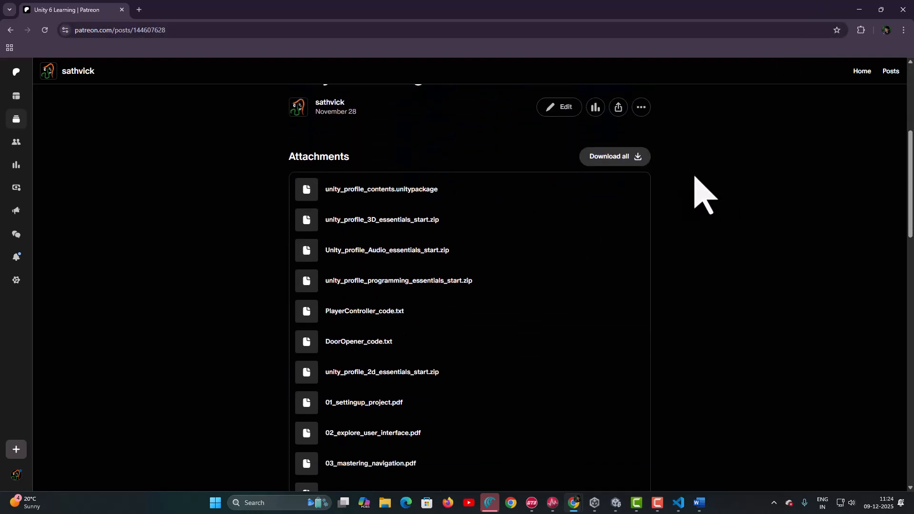
{"action": "scroll", "coordinate": [695, 177], "scroll_direction": "down", "scroll_amount": 7}
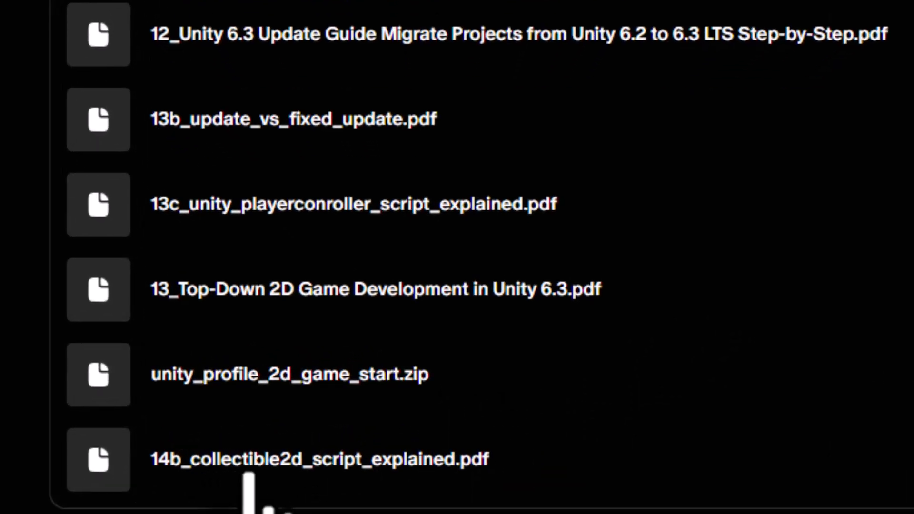
{"action": "left_click", "coordinate": [247, 472]}
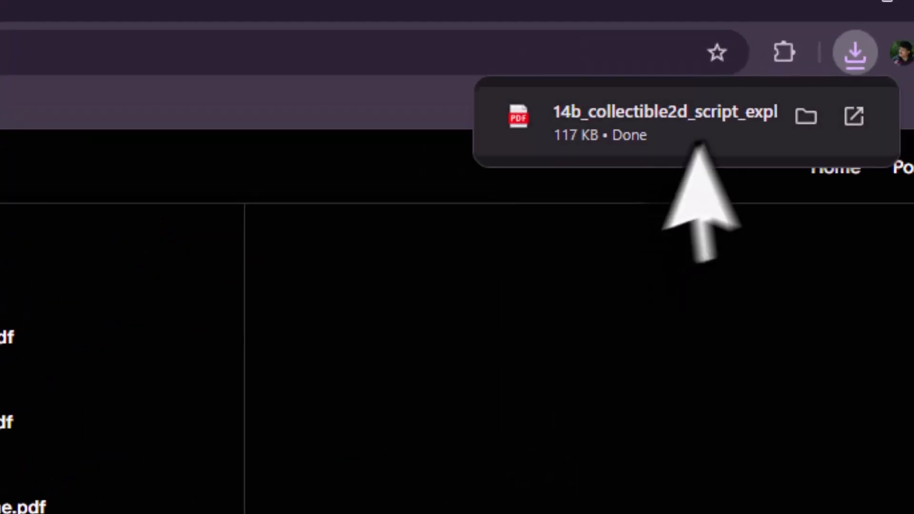
{"action": "left_click", "coordinate": [806, 117]}
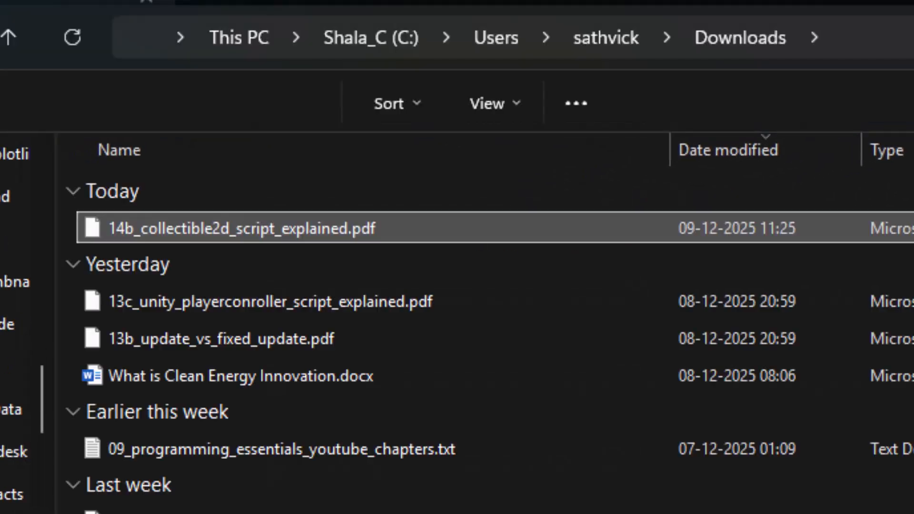
Open 14b_collectible2d_script_explained.pdf and skim its explanation of the script from the using statements to OnTriggerEnter2D.
{"action": "double_click", "coordinate": [398, 230]}
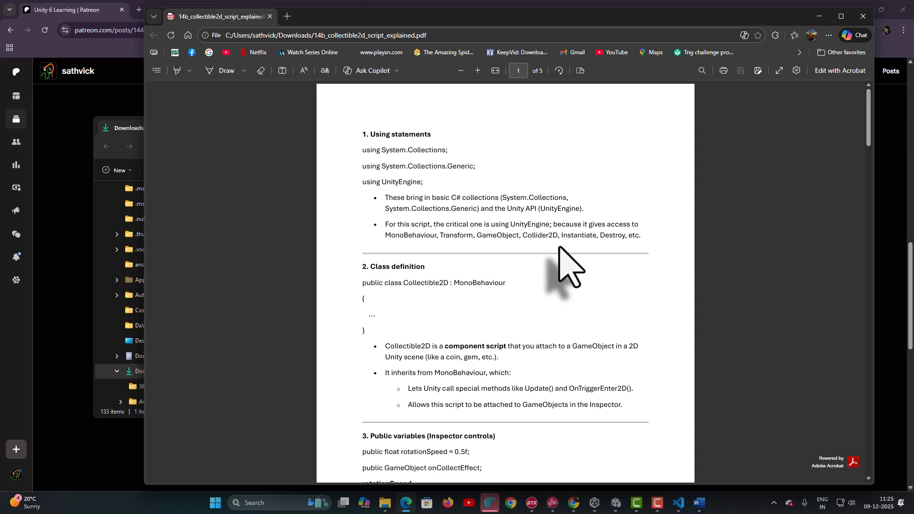
{"action": "scroll", "coordinate": [570, 267], "scroll_direction": "down", "scroll_amount": 3}
{"action": "scroll", "coordinate": [567, 262], "scroll_direction": "down", "scroll_amount": 13}
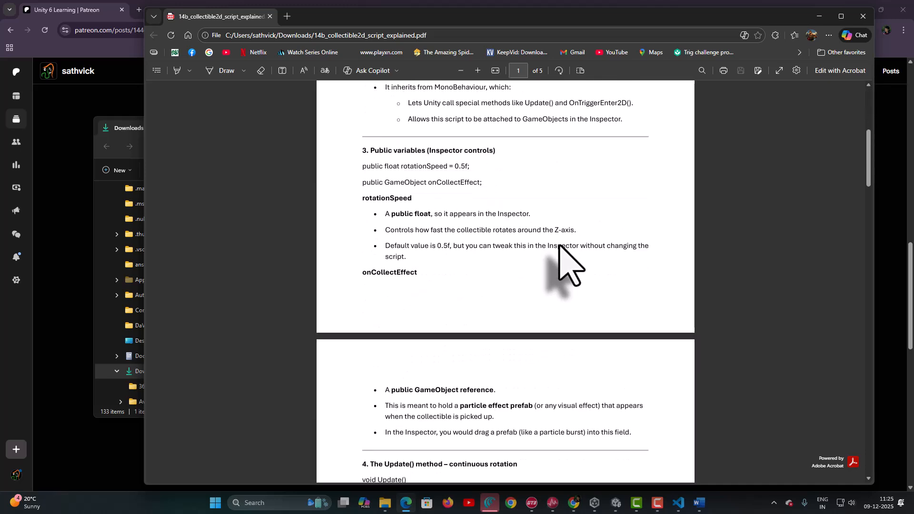
{"action": "scroll", "coordinate": [560, 246], "scroll_direction": "down", "scroll_amount": 15}
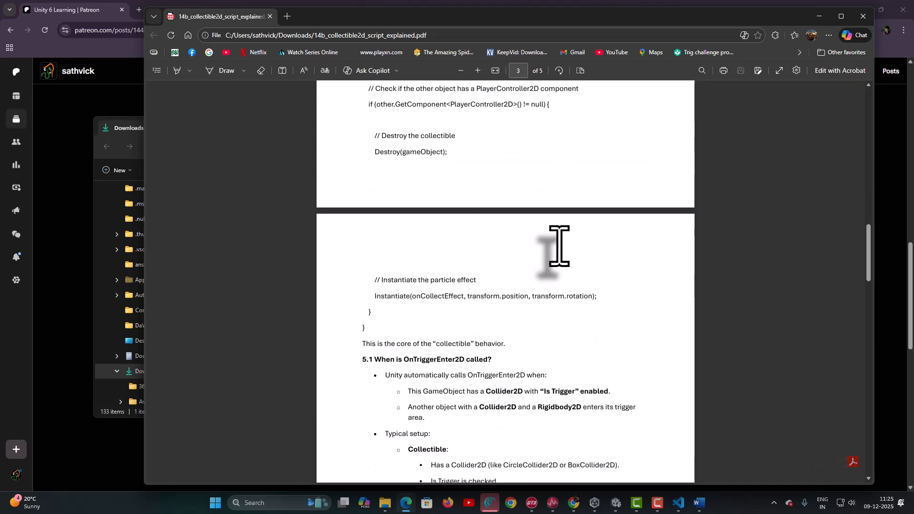
{"action": "scroll", "coordinate": [560, 244], "scroll_direction": "down", "scroll_amount": 6}
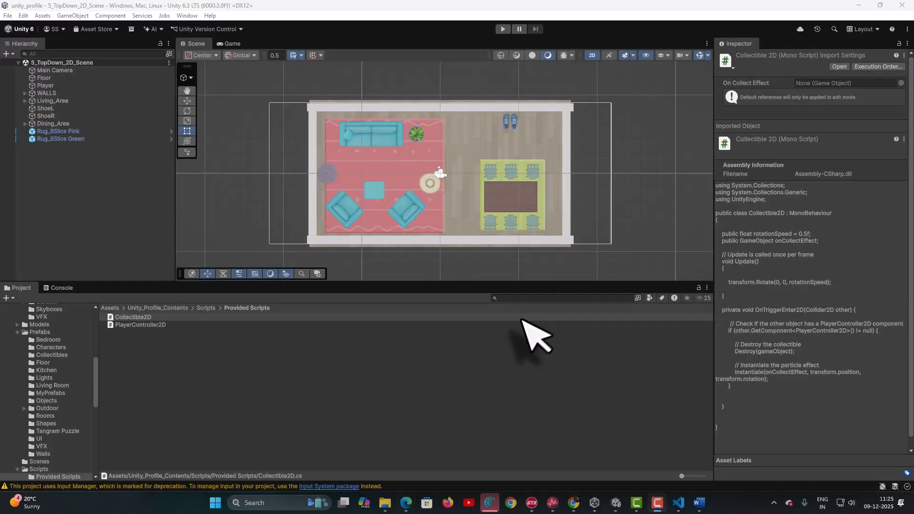
Add the Dirt_2D prefab from Unity_Profile_Contents/Sprites/Collectibles to the scene hierarchy.
{"action": "left_click", "coordinate": [133, 317]}
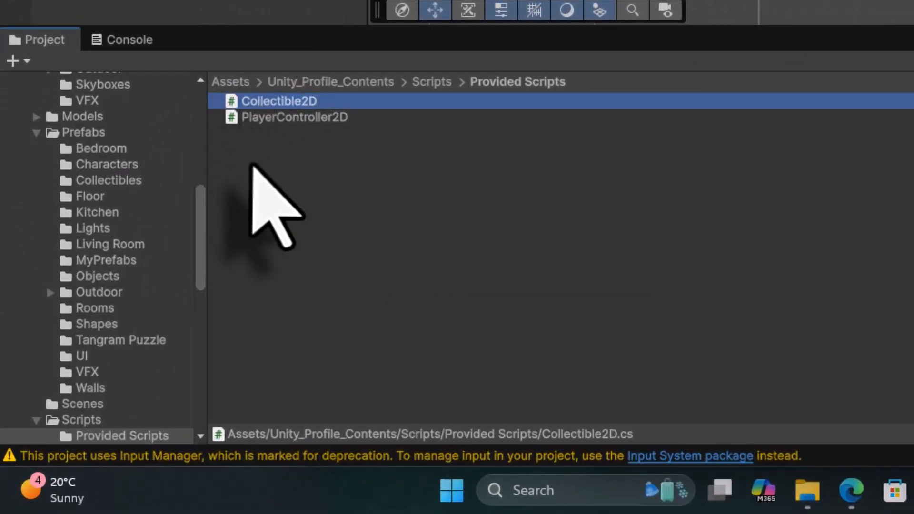
{"action": "left_click", "coordinate": [331, 82]}
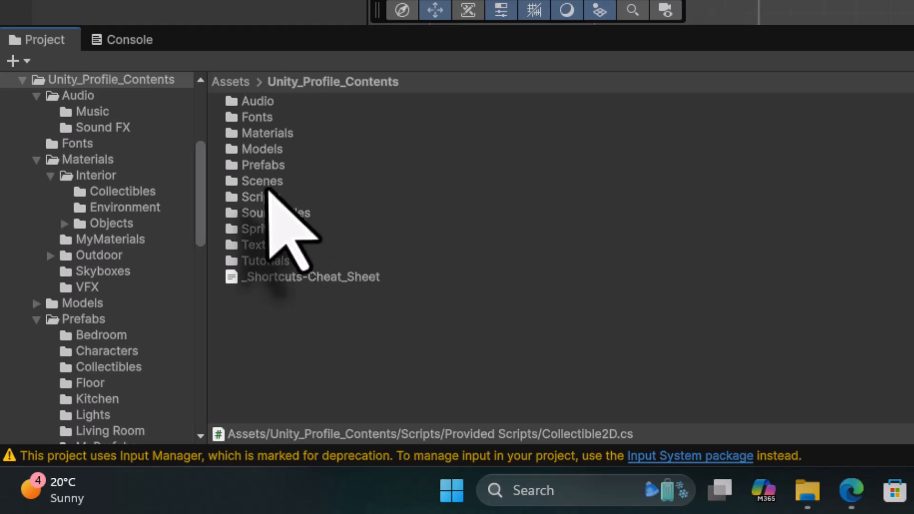
{"action": "left_click", "coordinate": [263, 229]}
{"action": "double_click", "coordinate": [264, 229]}
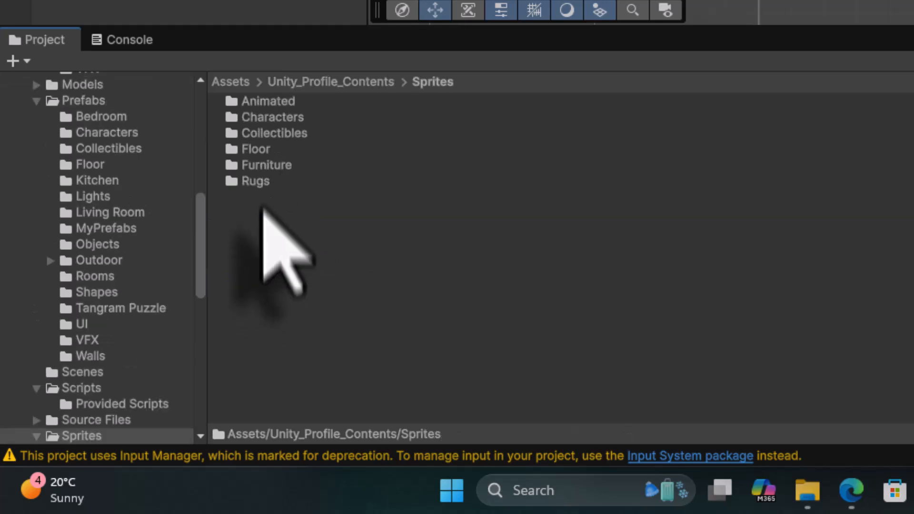
{"action": "double_click", "coordinate": [276, 134]}
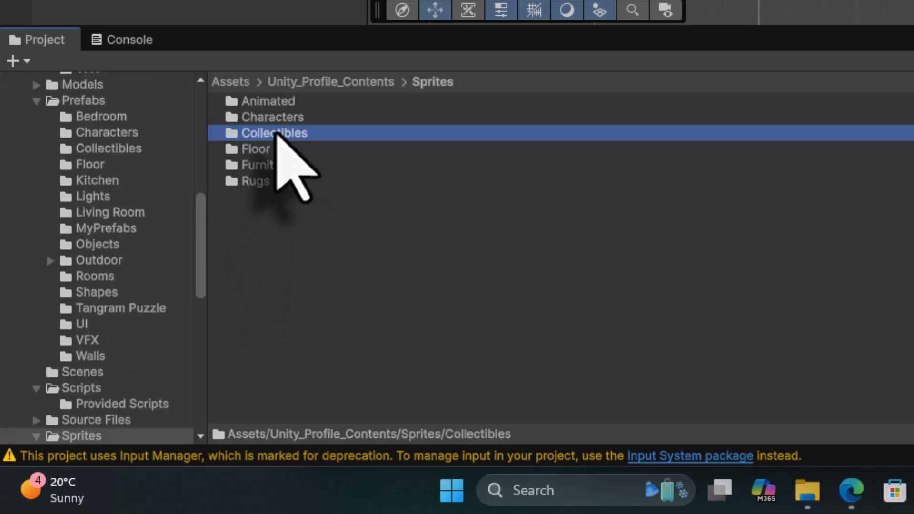
{"action": "left_click", "coordinate": [271, 118]}
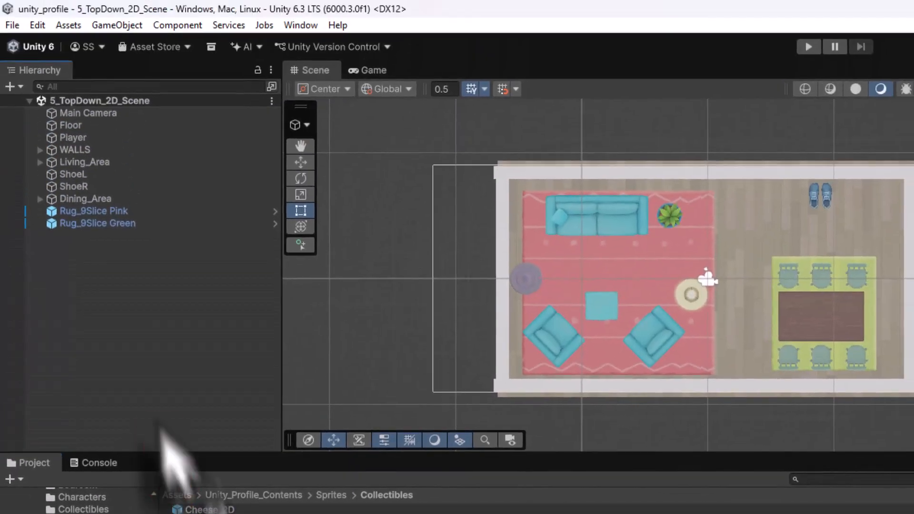
{"action": "left_click_drag", "start_coordinate": [159, 427], "coordinate": [130, 347]}
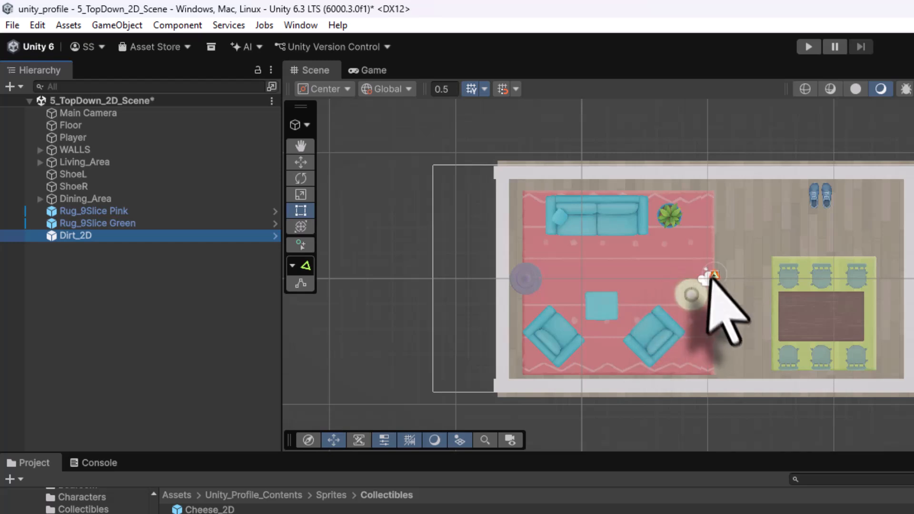
Move Dirt_2D horizontally onto the pink rug, a short distance in front of the round player object.
{"action": "scroll", "coordinate": [703, 278], "scroll_direction": "up", "scroll_amount": 3}
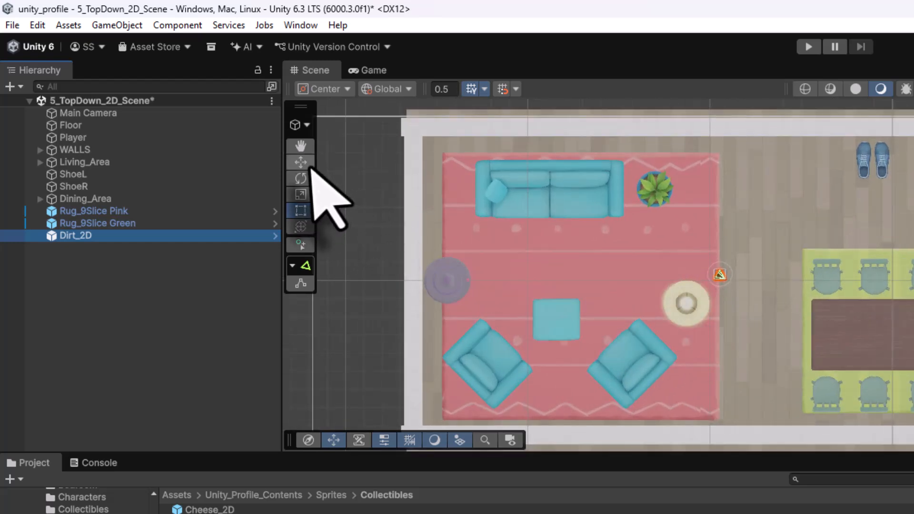
{"action": "left_click", "coordinate": [301, 162]}
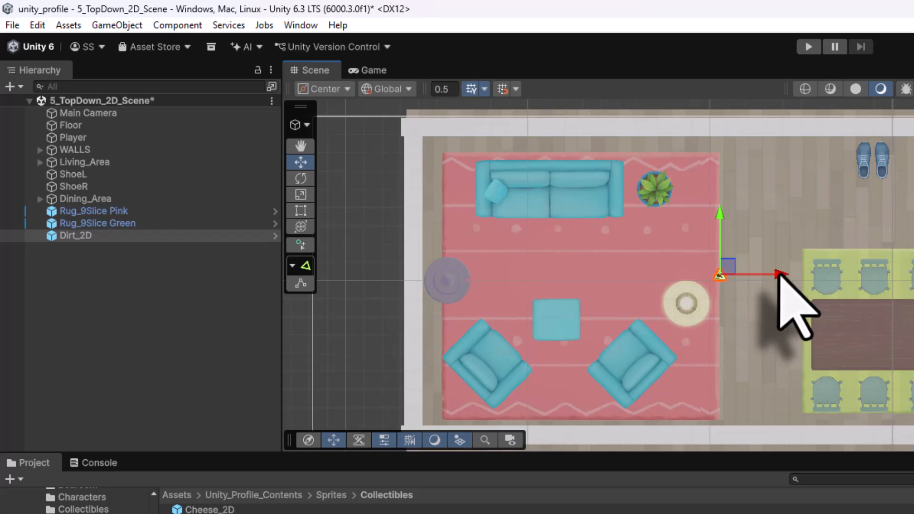
{"action": "left_click_drag", "start_coordinate": [779, 273], "coordinate": [565, 261]}
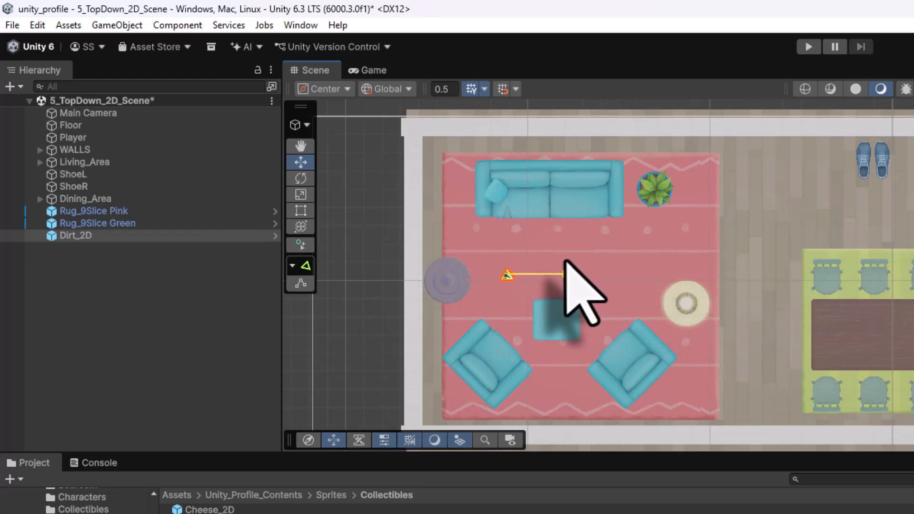
Save the scene, then play-test the player against the dirt collectible and stop the game.
{"action": "left_click", "coordinate": [13, 25]}
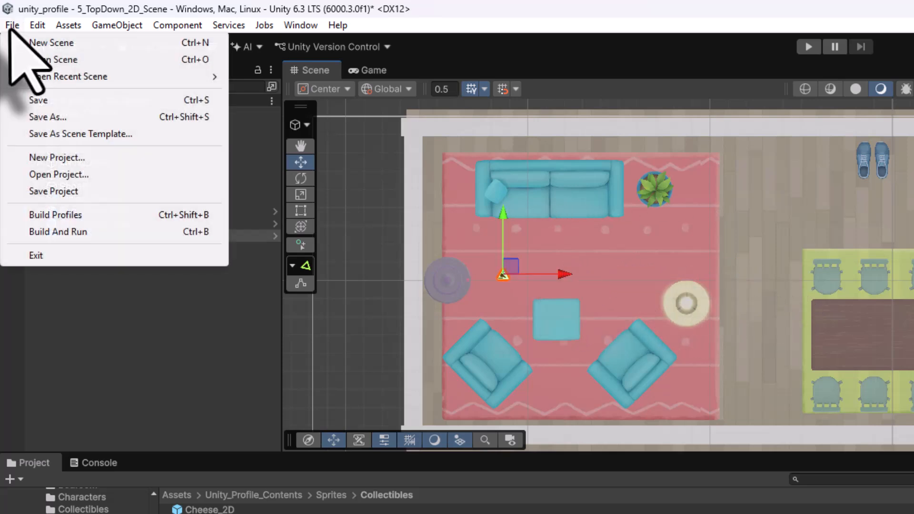
{"action": "left_click", "coordinate": [29, 100]}
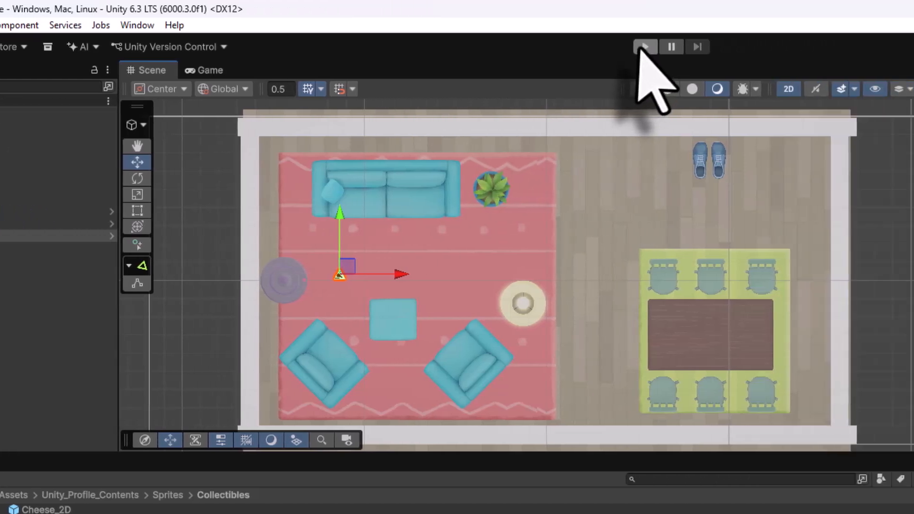
{"action": "left_click", "coordinate": [809, 46]}
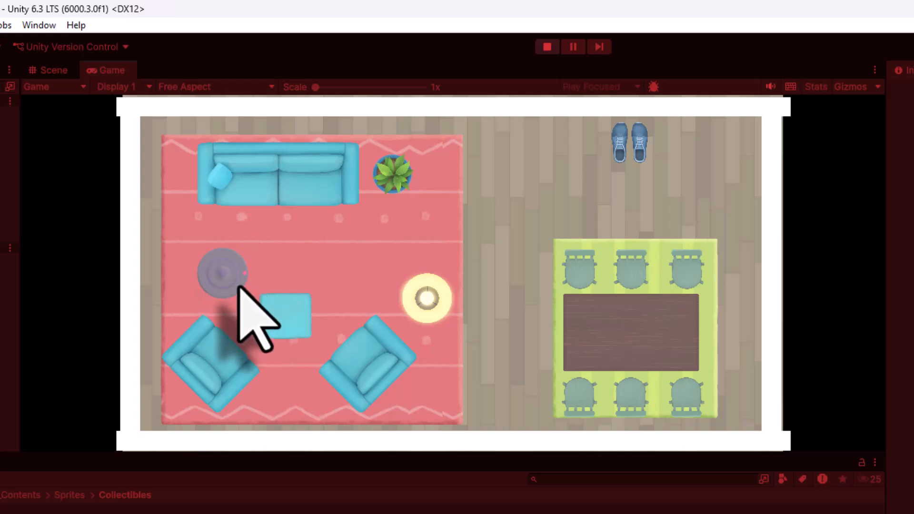
{"action": "left_click", "coordinate": [549, 47]}
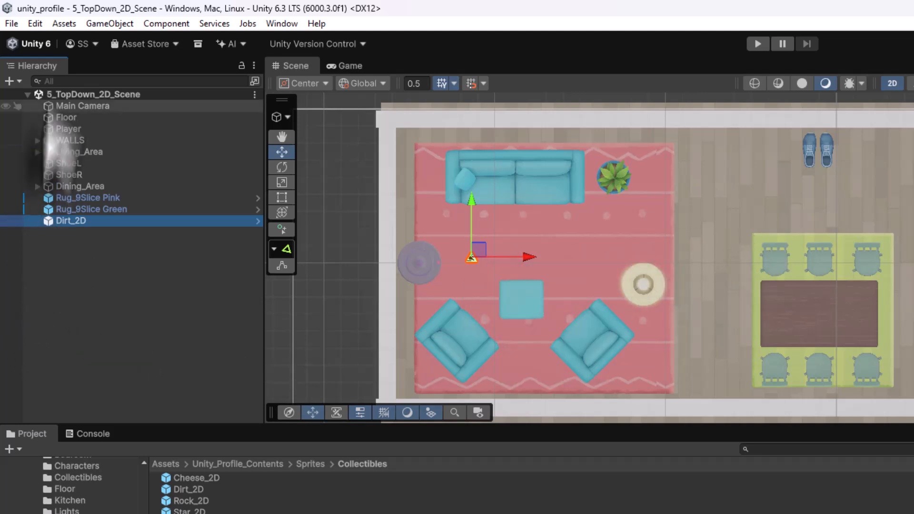
Duplicate Dirt_2D, set the snapping grid size to 0.5, and shift the copy slightly along X toward the dining area.
{"action": "key", "text": "ctrl+d"}
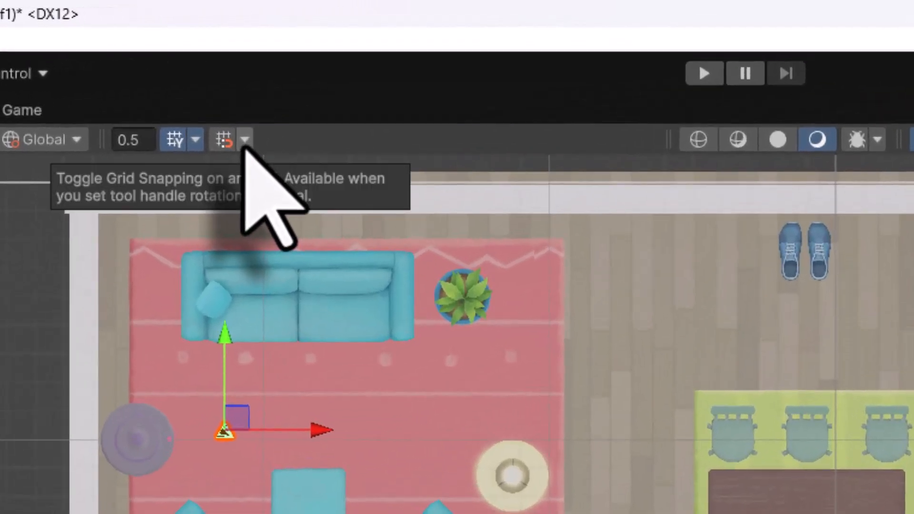
{"action": "left_click", "coordinate": [246, 145]}
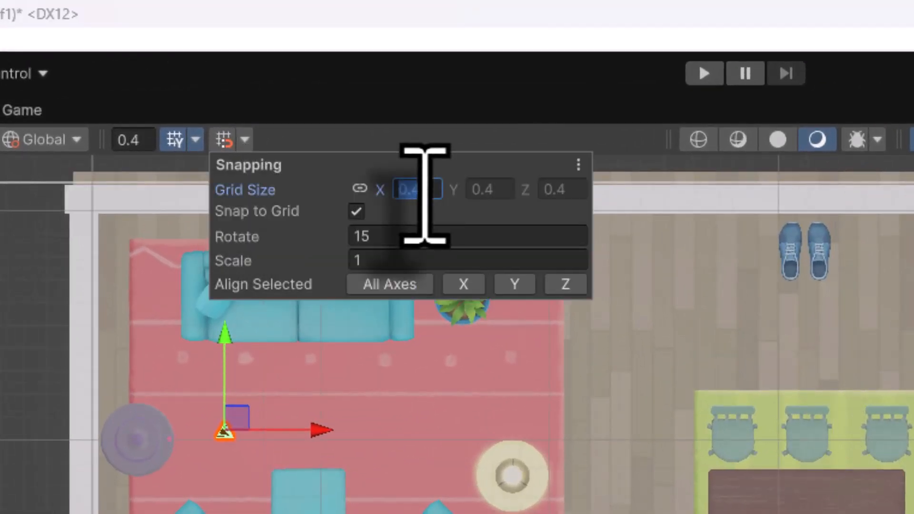
{"action": "type", "text": ".5"}
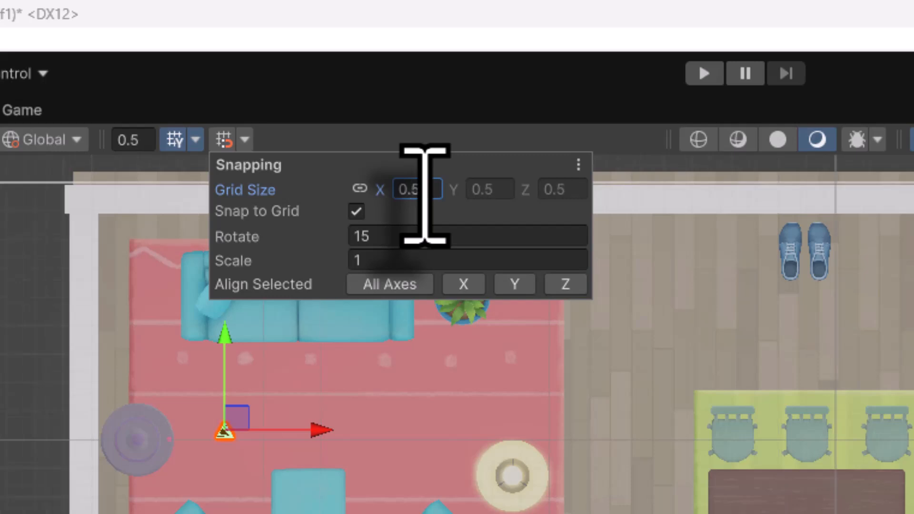
{"action": "left_click_drag", "start_coordinate": [321, 433], "coordinate": [320, 434]}
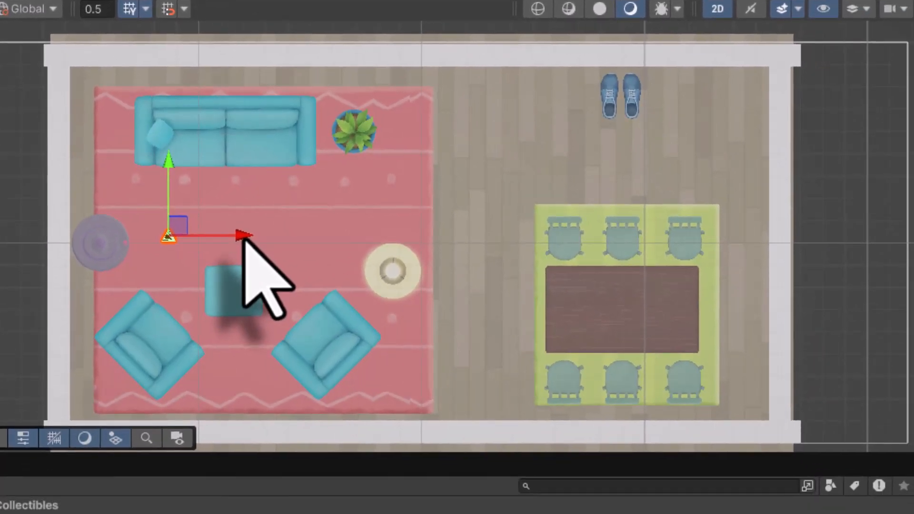
{"action": "left_click_drag", "start_coordinate": [243, 236], "coordinate": [284, 236]}
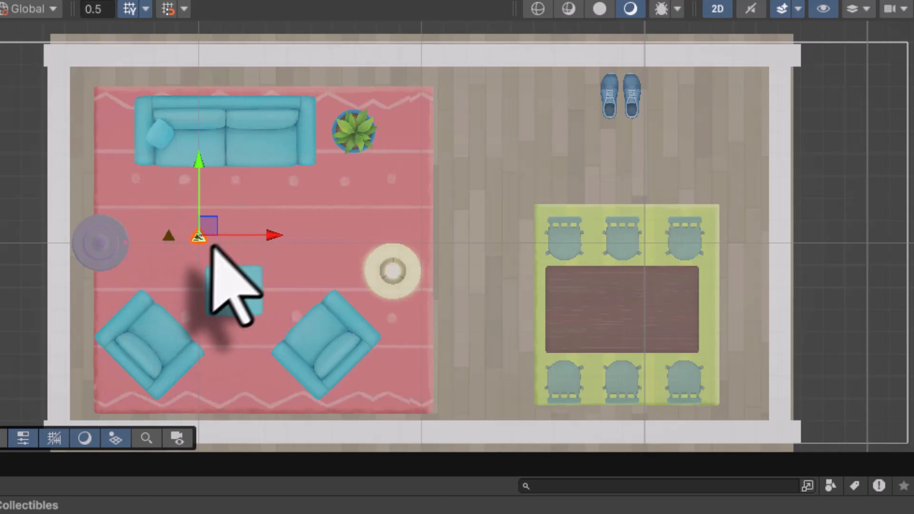
Duplicate both dirt pieces together and shift the copies along X to make an evenly spaced row of four.
{"action": "left_click", "coordinate": [96, 239]}
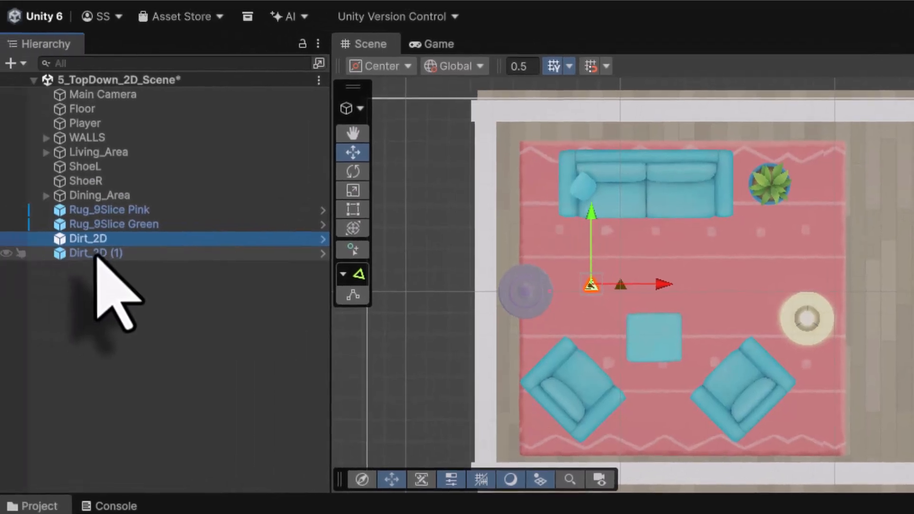
{"action": "left_click", "coordinate": [98, 254], "text": "shift"}
{"action": "key", "text": "ctrl+d"}
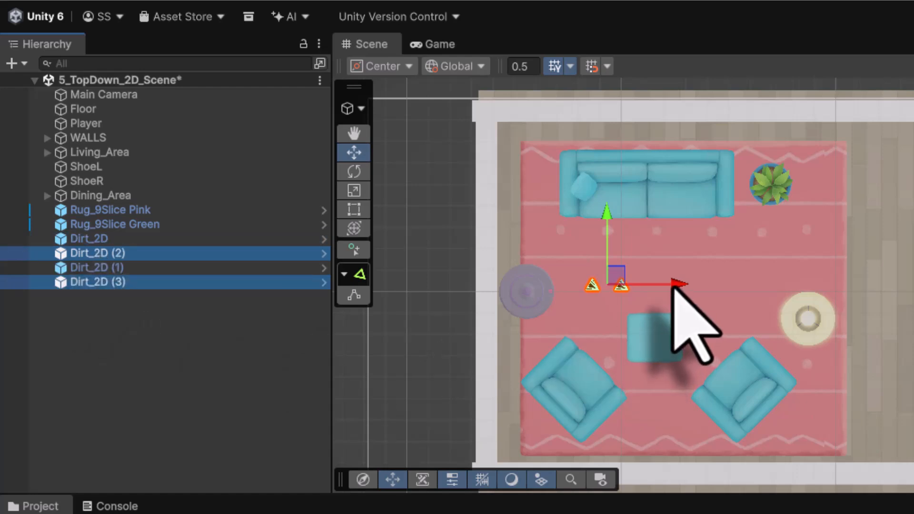
{"action": "left_click_drag", "start_coordinate": [674, 285], "coordinate": [726, 284]}
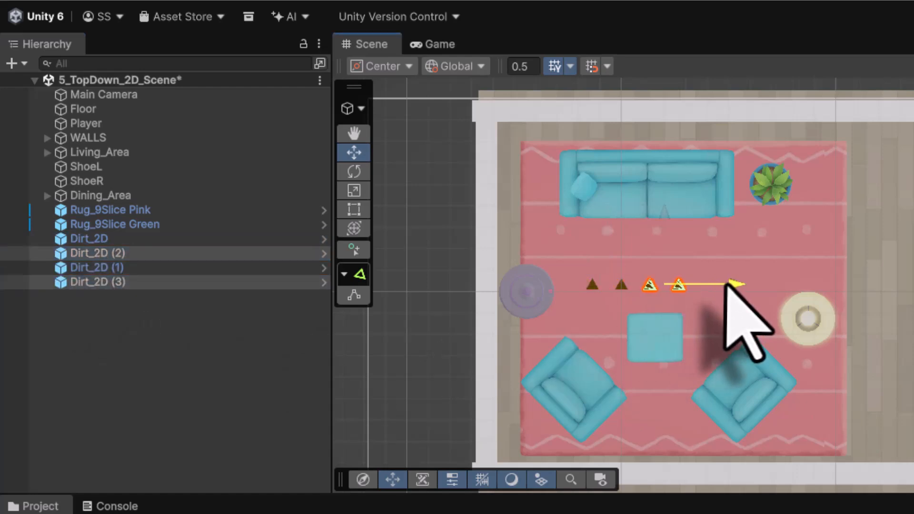
Duplicate the four dirt pieces and shift the copies along X to extend the row to eight across the pink rug.
{"action": "left_click", "coordinate": [88, 238]}
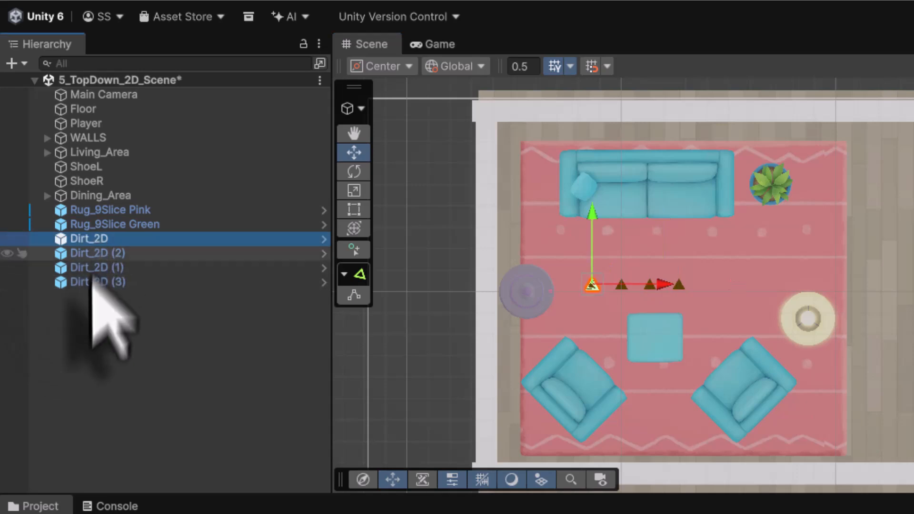
{"action": "left_click", "coordinate": [91, 283], "text": "shift"}
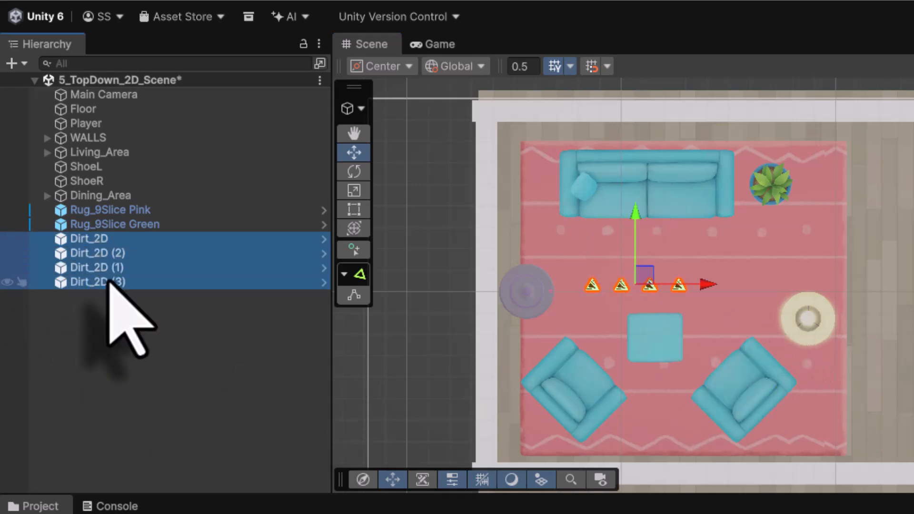
{"action": "key", "text": "ctrl+d"}
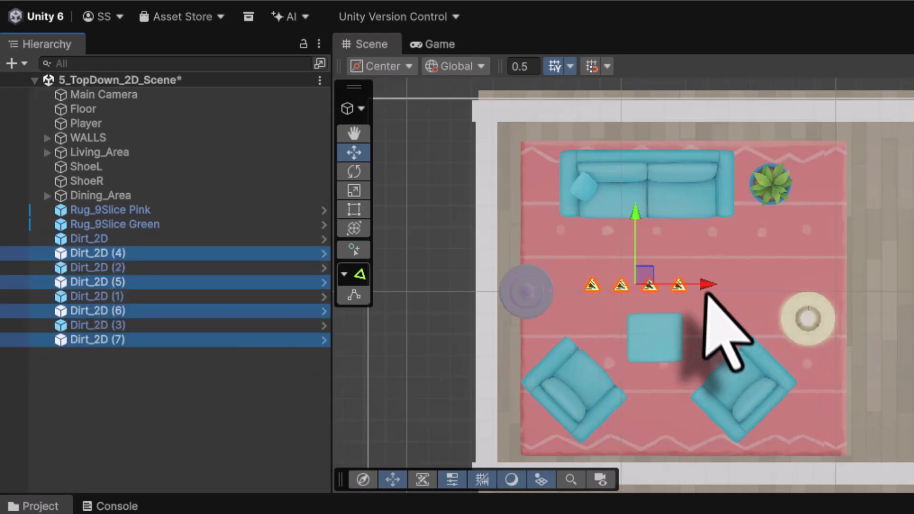
{"action": "left_click_drag", "start_coordinate": [704, 285], "coordinate": [811, 285]}
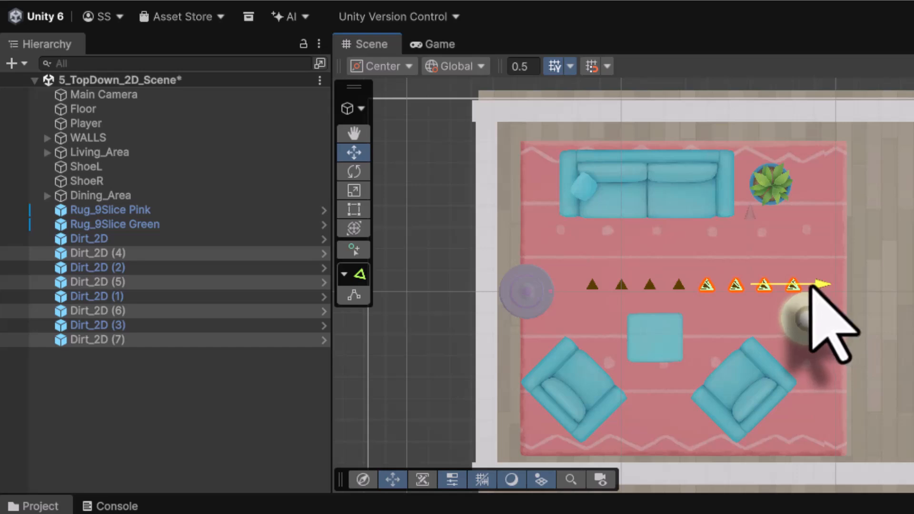
Duplicate all eight dirt pieces and shift the copies along X to continue the row over the dining rug.
{"action": "left_click", "coordinate": [93, 238]}
{"action": "left_click", "coordinate": [93, 340], "text": "shift"}
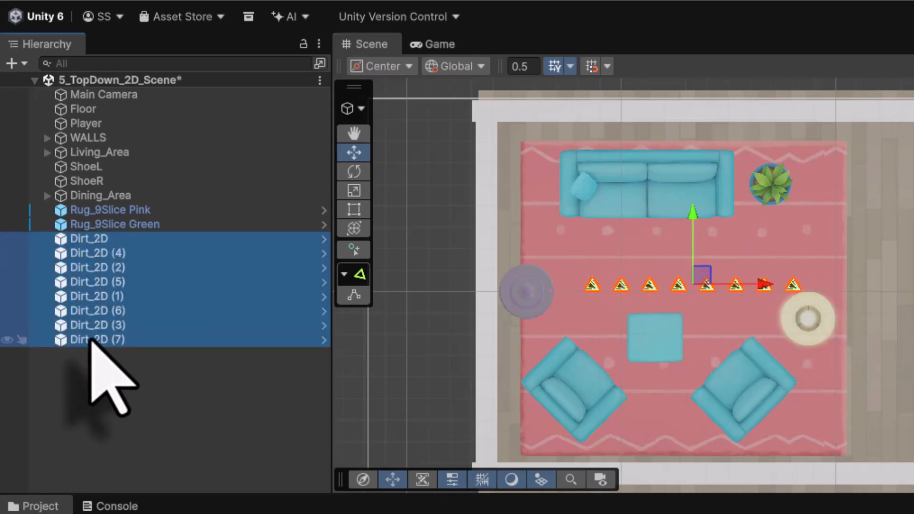
{"action": "key", "text": "ctrl+d"}
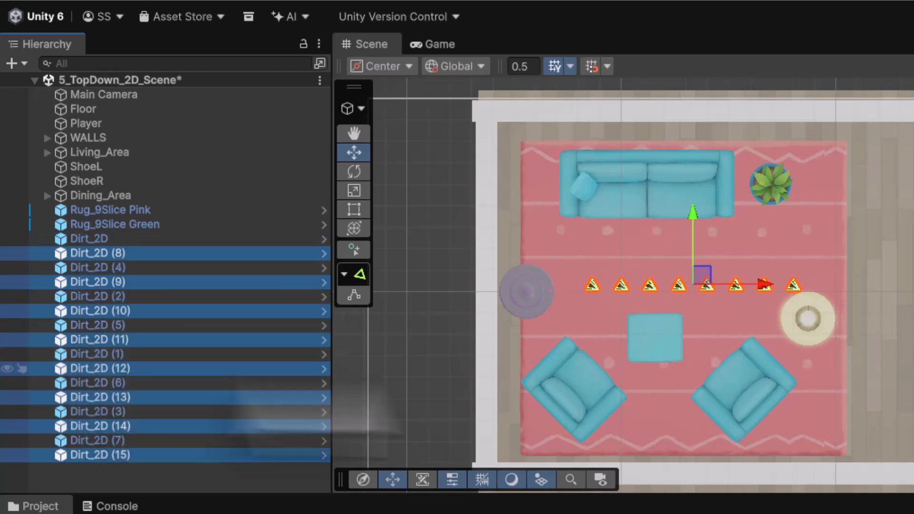
{"action": "left_click_drag", "start_coordinate": [763, 285], "coordinate": [913, 285]}
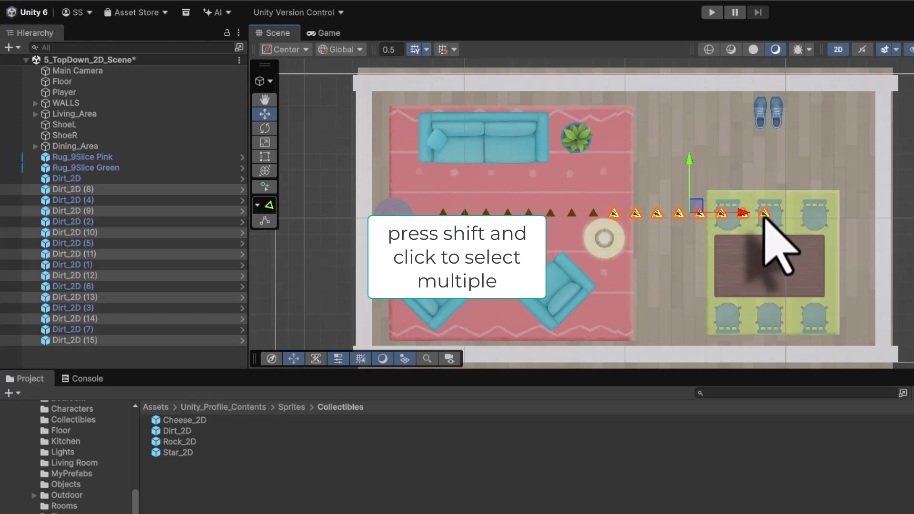
Duplicate the last three dirt pieces of the row and shift the copies along X to the far dining chair.
{"action": "left_click", "coordinate": [765, 214]}
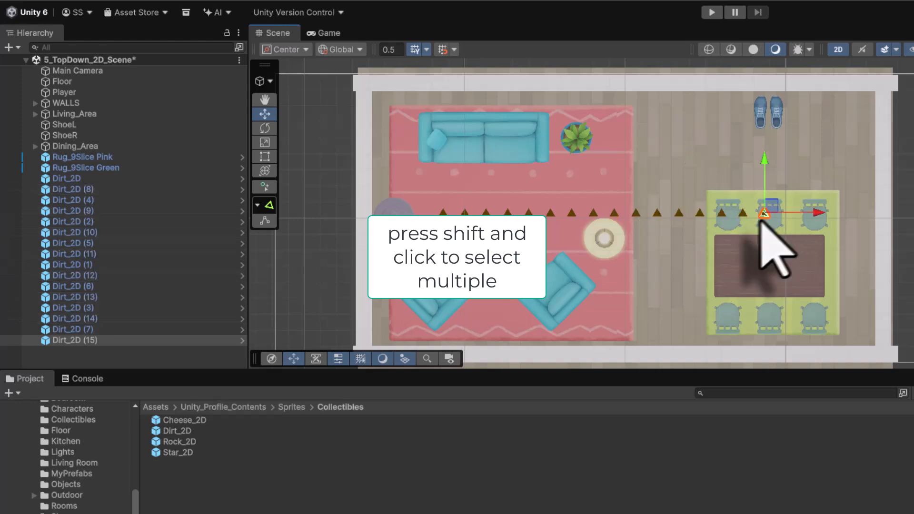
{"action": "left_click", "coordinate": [742, 214], "text": "shift"}
{"action": "left_click", "coordinate": [721, 214], "text": "shift"}
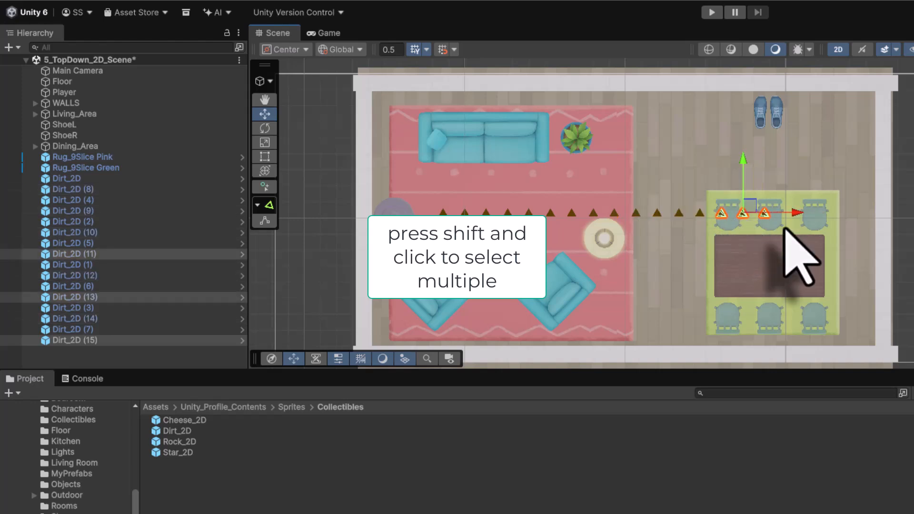
{"action": "left_click_drag", "start_coordinate": [796, 212], "coordinate": [854, 213]}
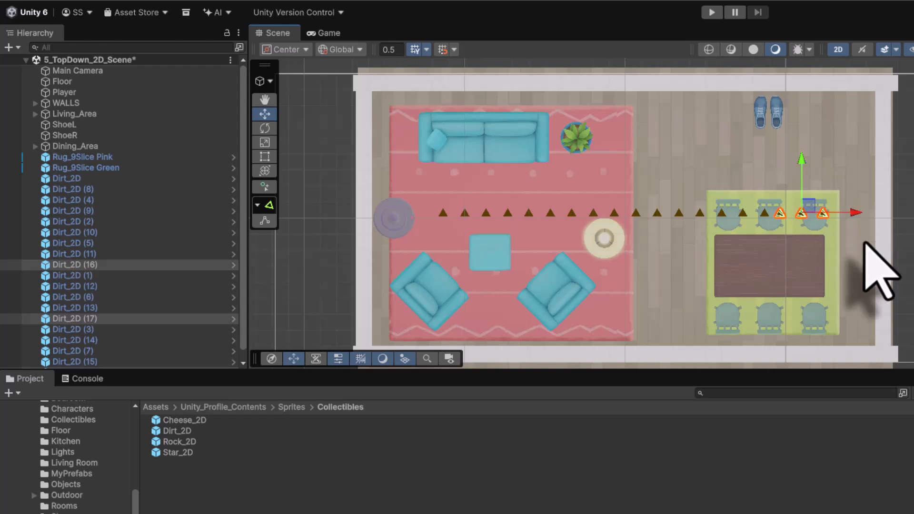
Duplicate the last two dirt pieces and shift the copies along X so the row ends near the far wall.
{"action": "left_click", "coordinate": [823, 215]}
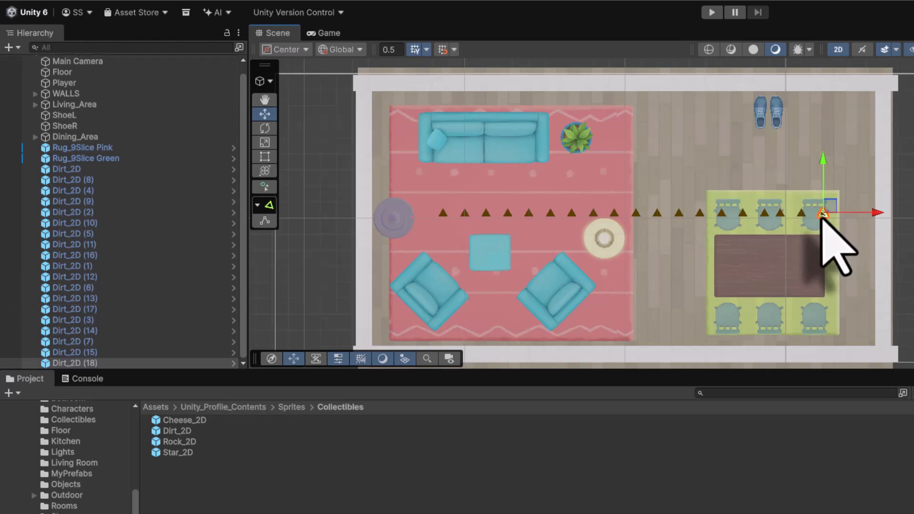
{"action": "left_click", "coordinate": [802, 214], "text": "shift"}
{"action": "key", "text": "ctrl+d"}
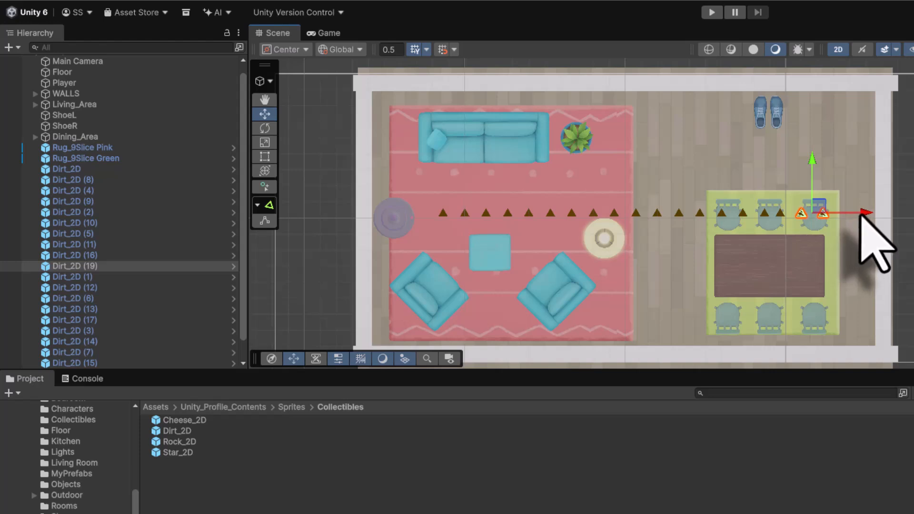
{"action": "left_click_drag", "start_coordinate": [863, 214], "coordinate": [895, 215]}
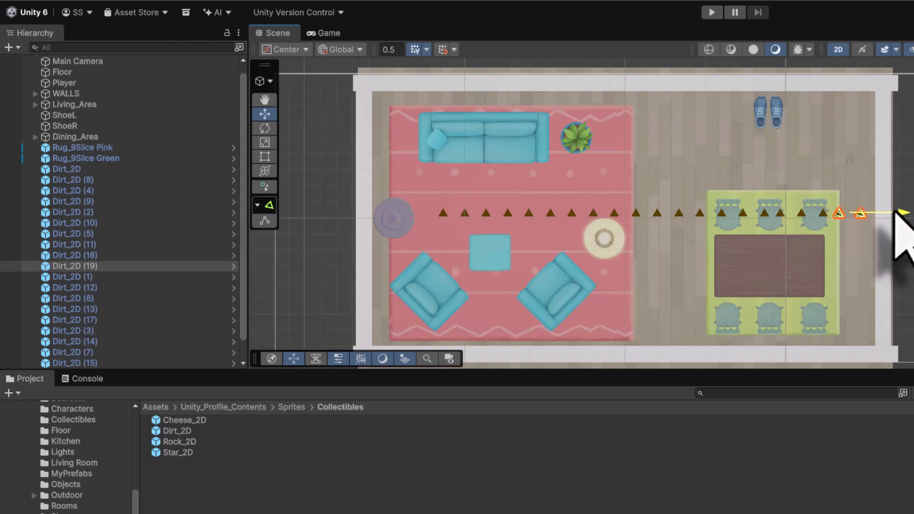
Duplicate the row's end dirt piece near the far wall and shift the copy up along Y to start a column.
{"action": "left_click", "coordinate": [902, 245]}
{"action": "left_click", "coordinate": [860, 214]}
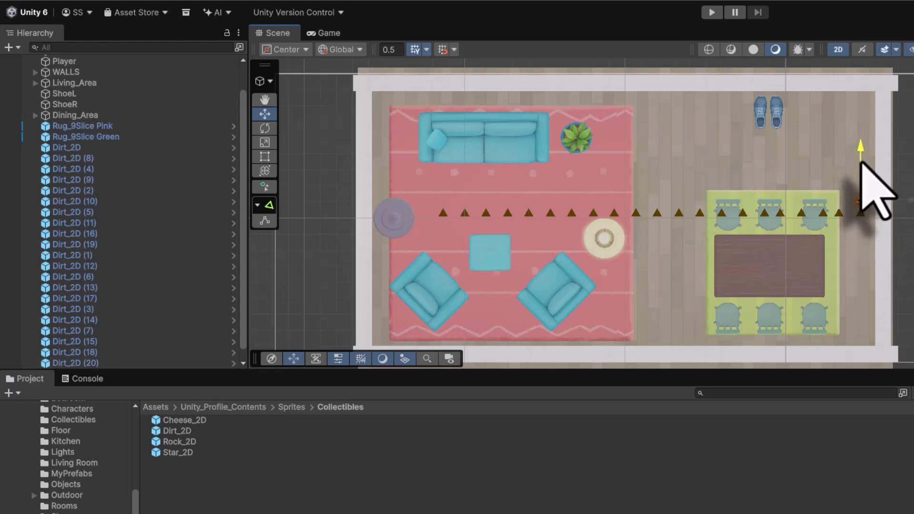
{"action": "left_click_drag", "start_coordinate": [862, 161], "coordinate": [863, 154]}
{"action": "left_click", "coordinate": [851, 189]}
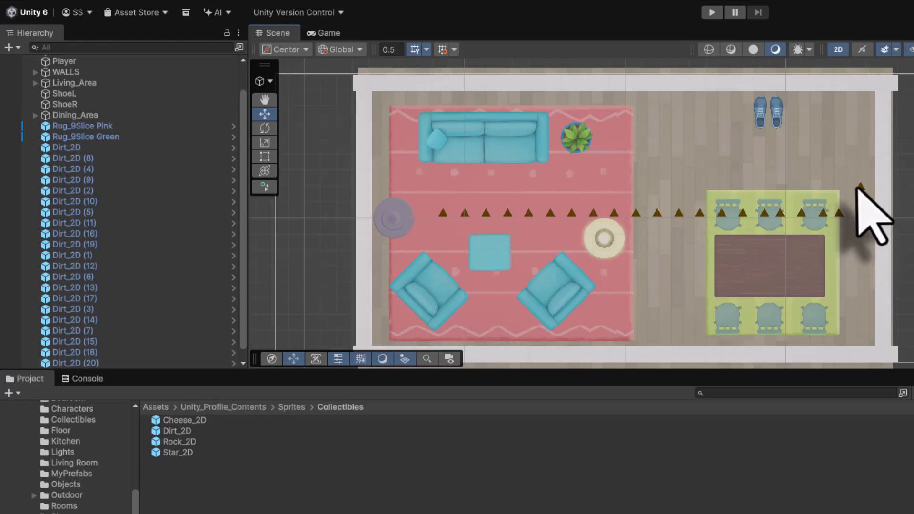
Duplicate the column's two dirt pieces twice, shifting each pair of copies up along Y to extend the column to six.
{"action": "left_click", "coordinate": [861, 187]}
{"action": "left_click", "coordinate": [861, 213], "text": "shift"}
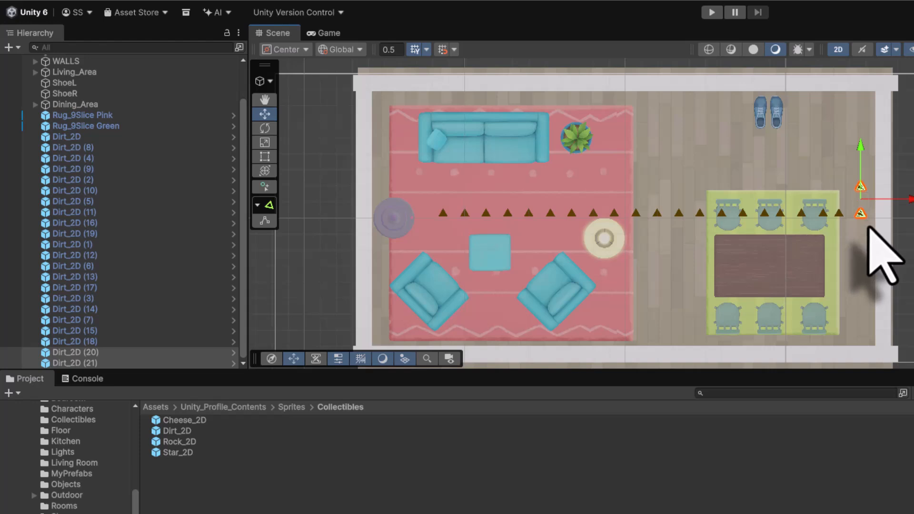
{"action": "key", "text": "ctrl+d"}
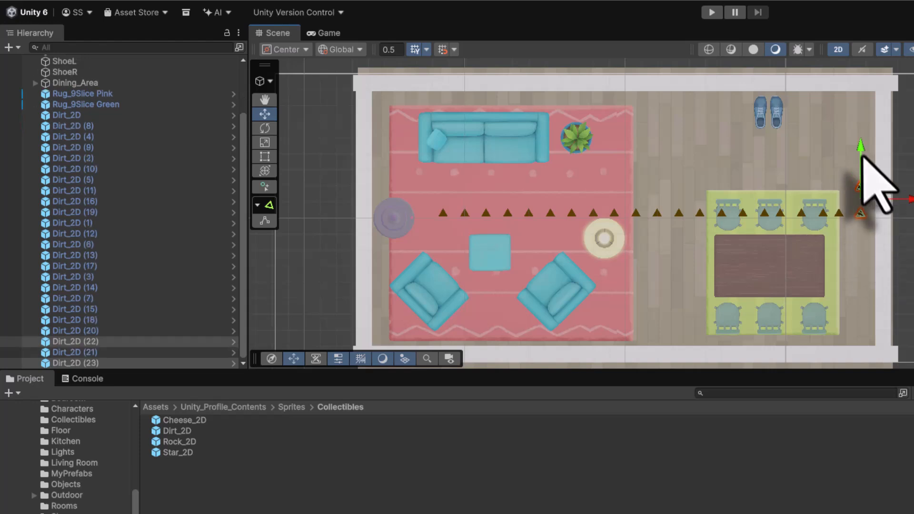
{"action": "left_click_drag", "start_coordinate": [862, 153], "coordinate": [861, 110]}
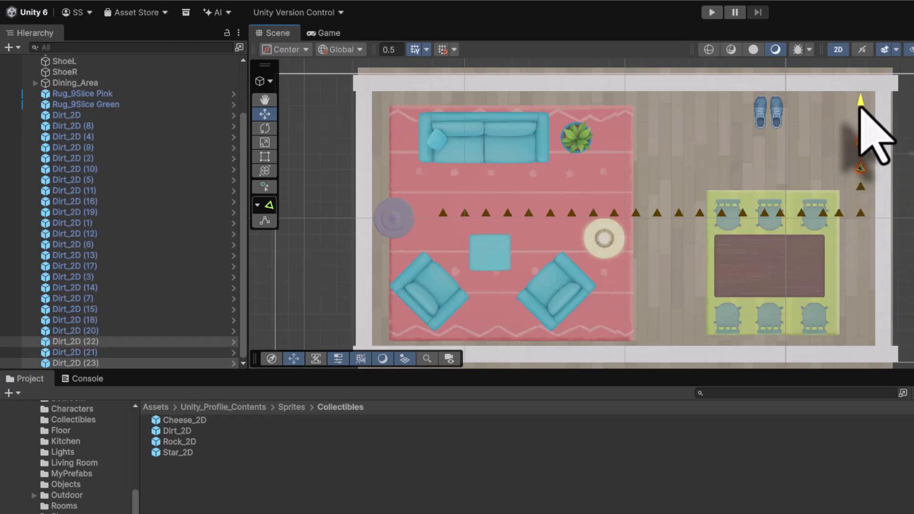
{"action": "key", "text": "ctrl+d"}
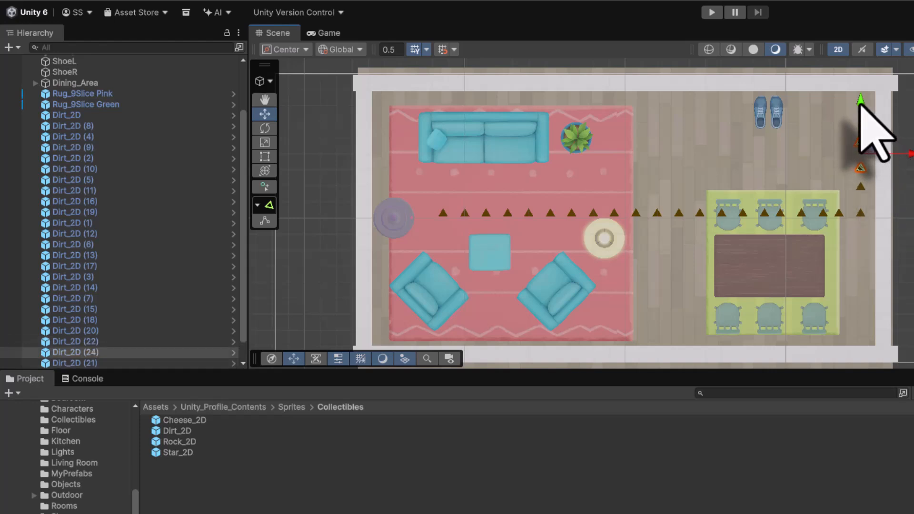
{"action": "left_click_drag", "start_coordinate": [860, 103], "coordinate": [861, 72]}
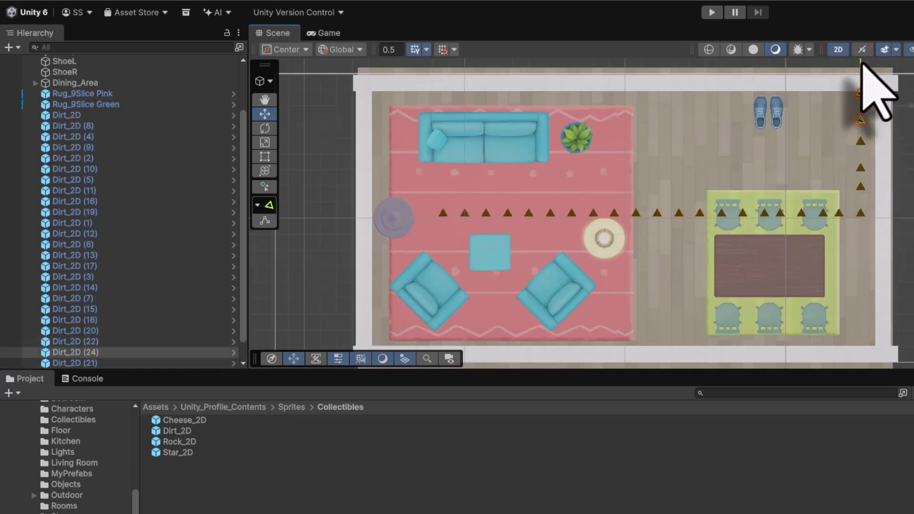
Delete the topmost dirt piece of the column, next to the upper wall.
{"action": "left_click", "coordinate": [909, 186]}
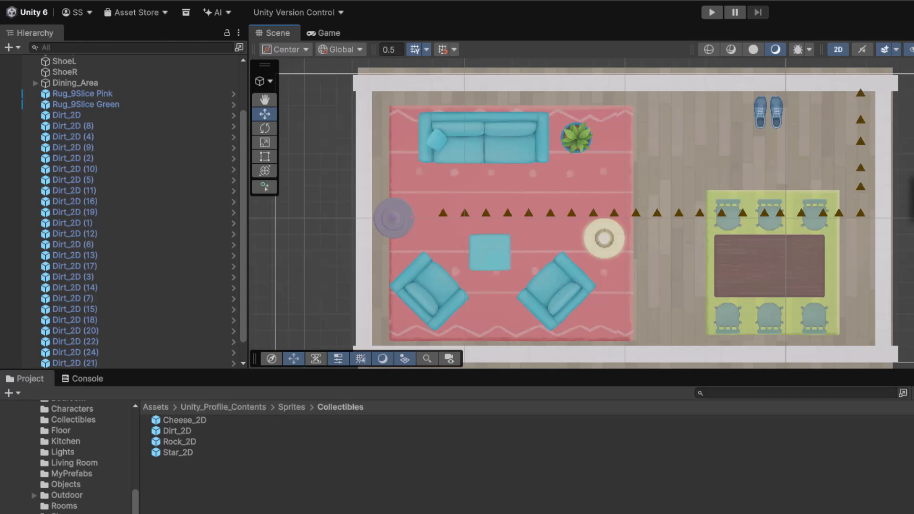
{"action": "left_click", "coordinate": [860, 94]}
{"action": "key", "text": "Delete"}
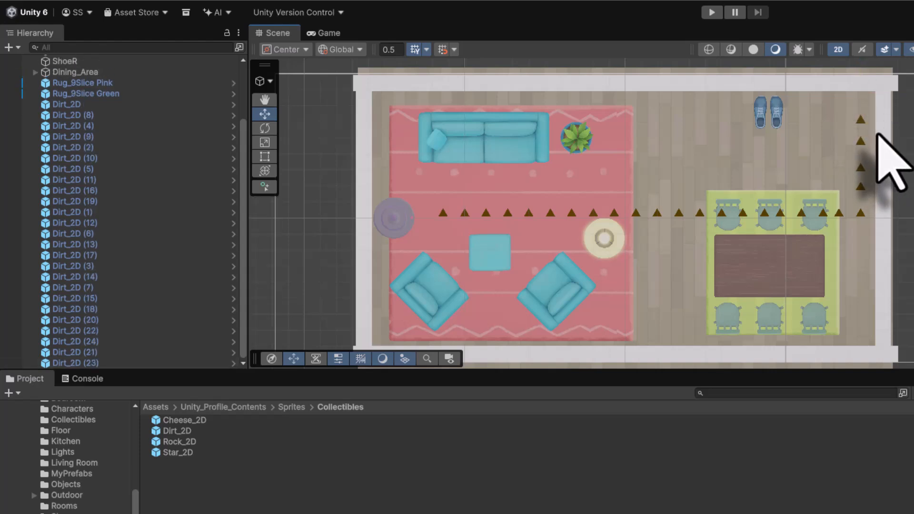
Duplicate the column's top dirt piece and shift the copy along X toward the shoes to start an upper row.
{"action": "left_click", "coordinate": [860, 120]}
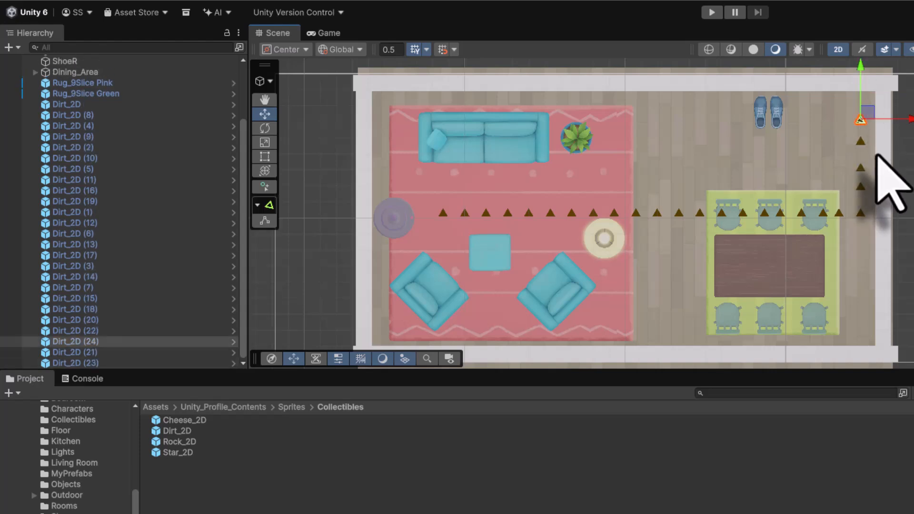
{"action": "key", "text": "ctrl+d"}
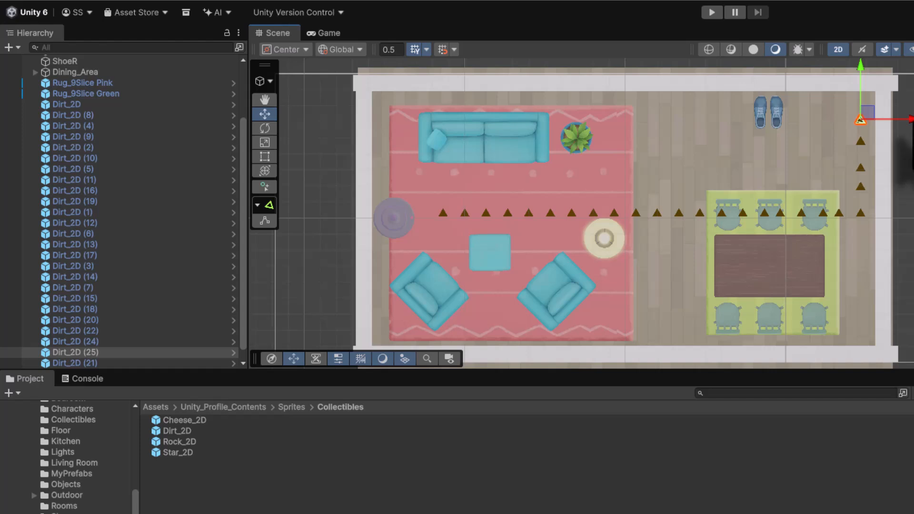
{"action": "left_click_drag", "start_coordinate": [911, 119], "coordinate": [888, 121]}
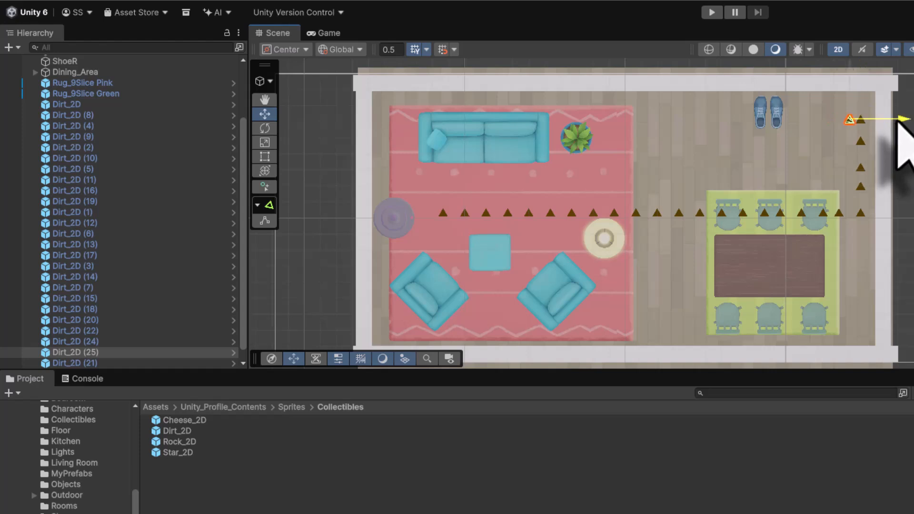
Duplicate the upper row's two dirt pieces and shift the copies along X to the shoes.
{"action": "left_click", "coordinate": [861, 122], "text": "shift"}
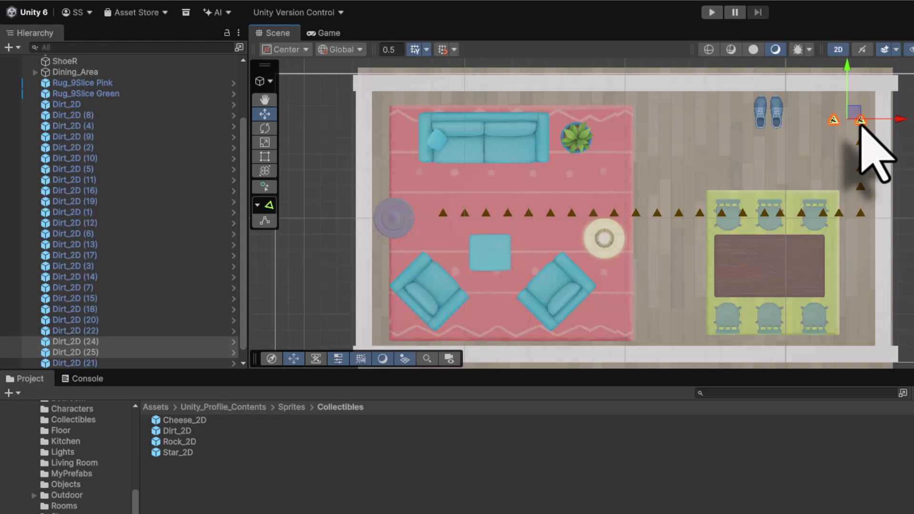
{"action": "key", "text": "ctrl+d"}
{"action": "left_click_drag", "start_coordinate": [902, 119], "coordinate": [845, 120]}
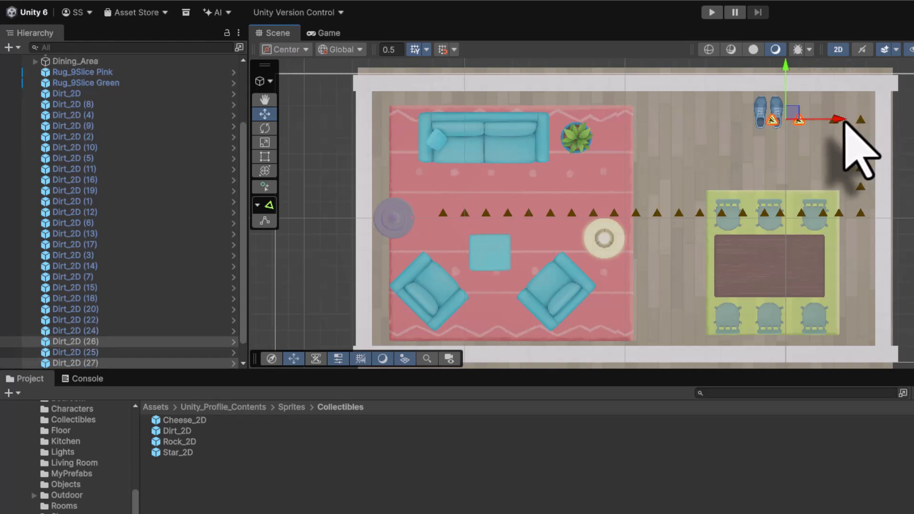
Duplicate the two dirt pieces at the shoes to continue the upper row.
{"action": "key", "text": "ctrl+d"}
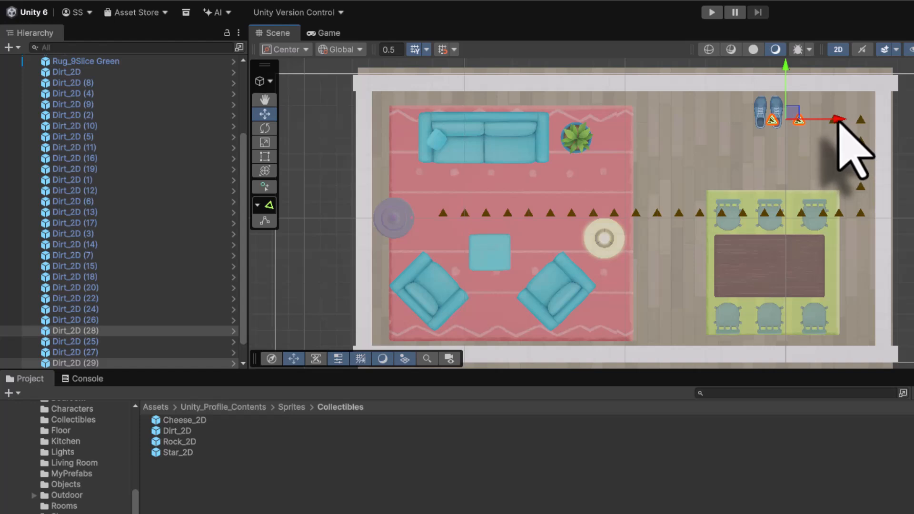
Extend the dirt row along the room's upper wall by duplicating the selected pair repeatedly, continuing past the plant to the sofa's far end.
{"action": "key", "text": "ctrl+d"}
{"action": "left_click_drag", "start_coordinate": [839, 121], "coordinate": [739, 119]}
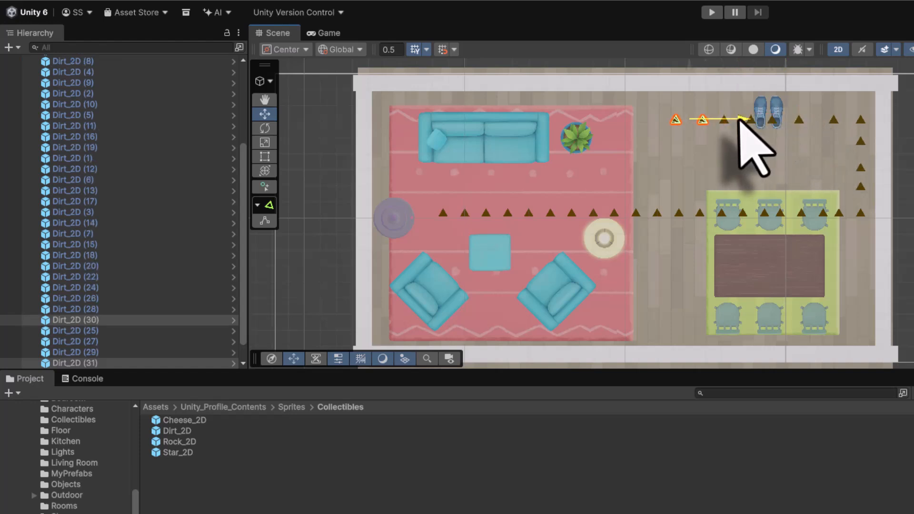
{"action": "key", "text": "ctrl+d"}
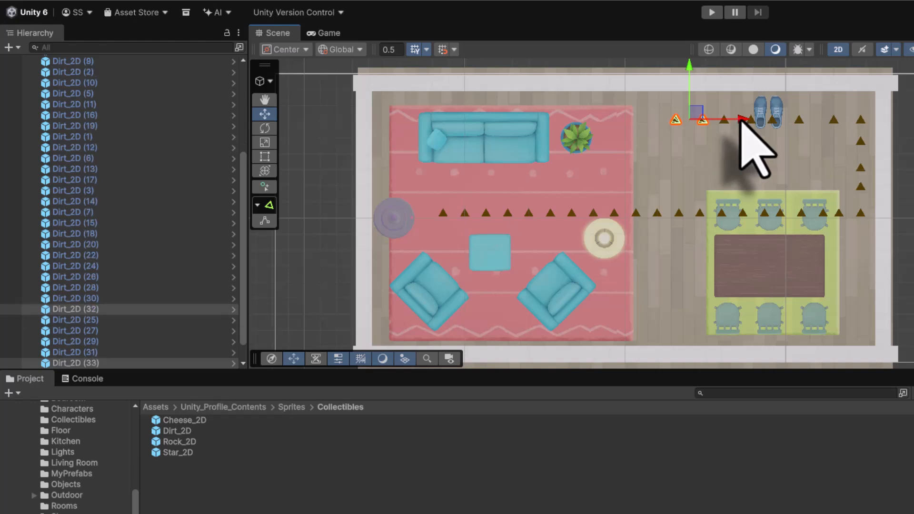
{"action": "left_click_drag", "start_coordinate": [741, 118], "coordinate": [460, 120]}
{"action": "key", "text": "ctrl+d"}
{"action": "key", "text": "ctrl+d"}
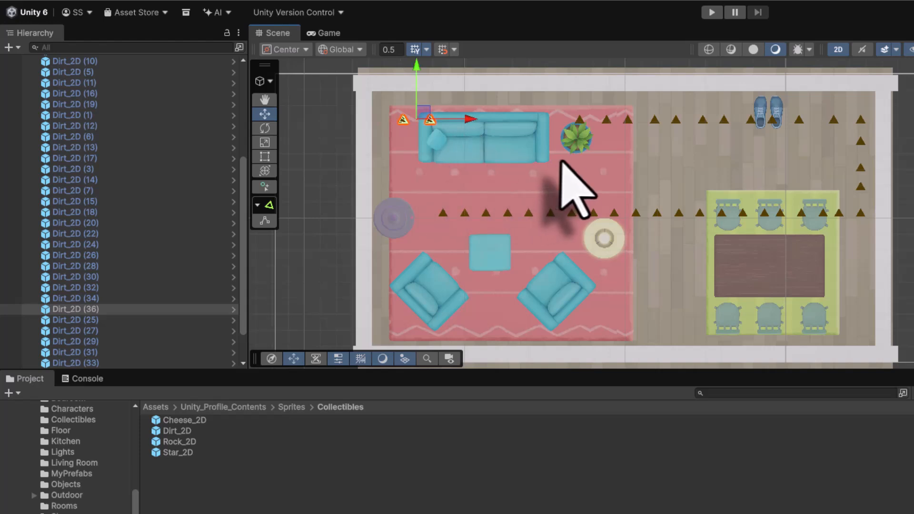
Duplicate the upper wall's dirt row, excluding the corner piece, and move the copies straight down to line the lower wall.
{"action": "left_click", "coordinate": [580, 120], "text": "shift"}
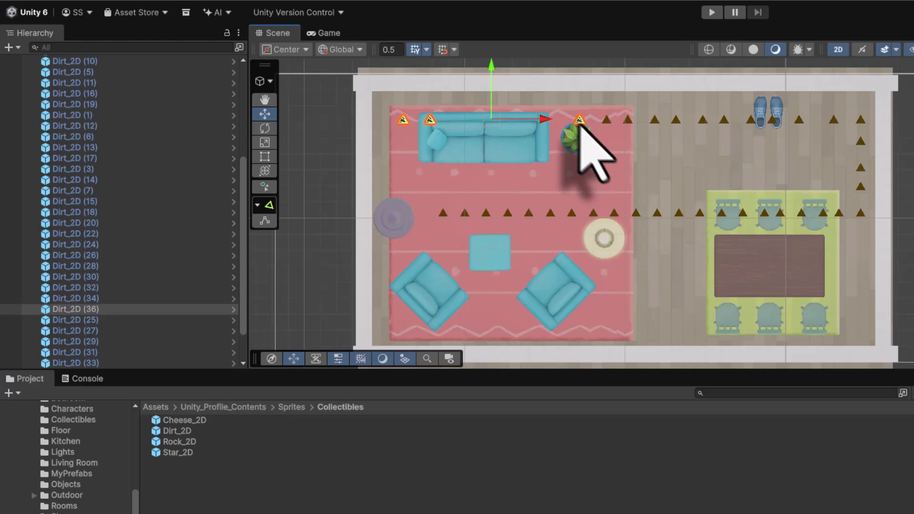
{"action": "left_click", "coordinate": [606, 120], "text": "shift"}
{"action": "left_click", "coordinate": [627, 120], "text": "shift"}
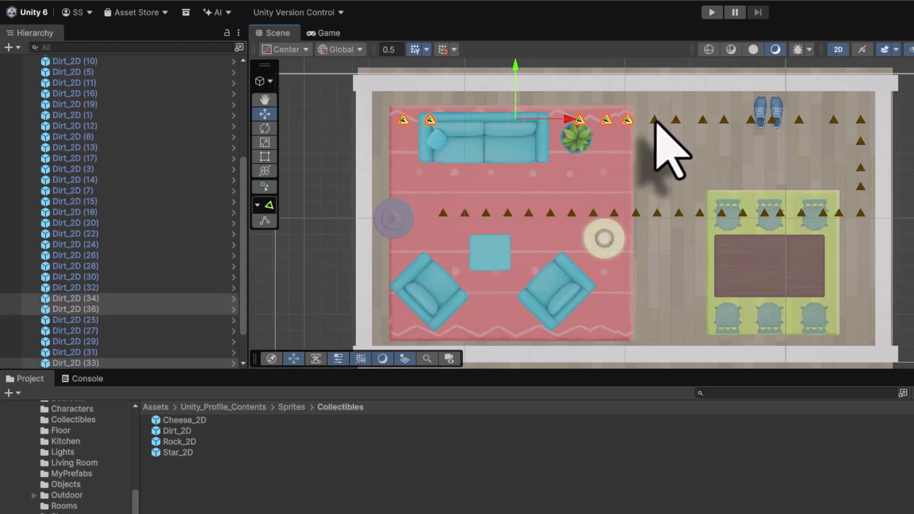
{"action": "left_click", "coordinate": [655, 120], "text": "shift"}
{"action": "left_click", "coordinate": [676, 120], "text": "shift"}
{"action": "left_click", "coordinate": [703, 120], "text": "shift"}
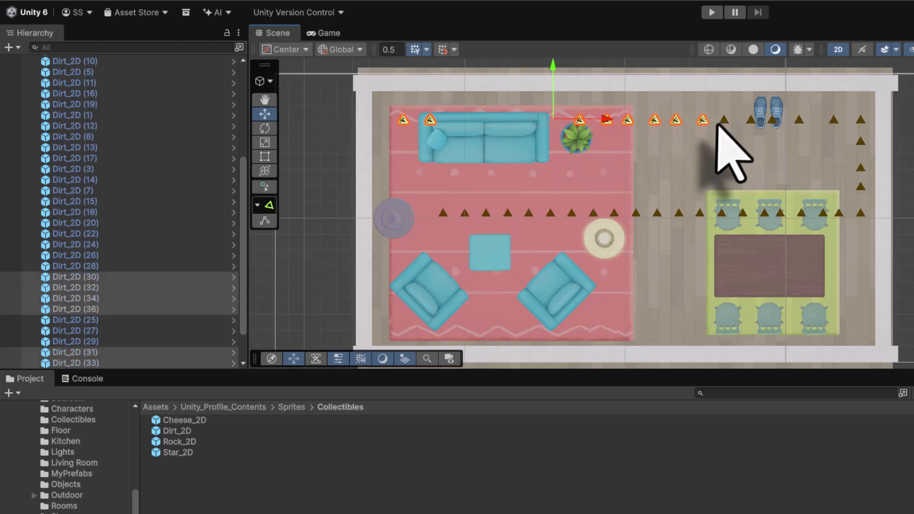
{"action": "left_click", "coordinate": [723, 120], "text": "shift"}
{"action": "left_click", "coordinate": [751, 120], "text": "shift"}
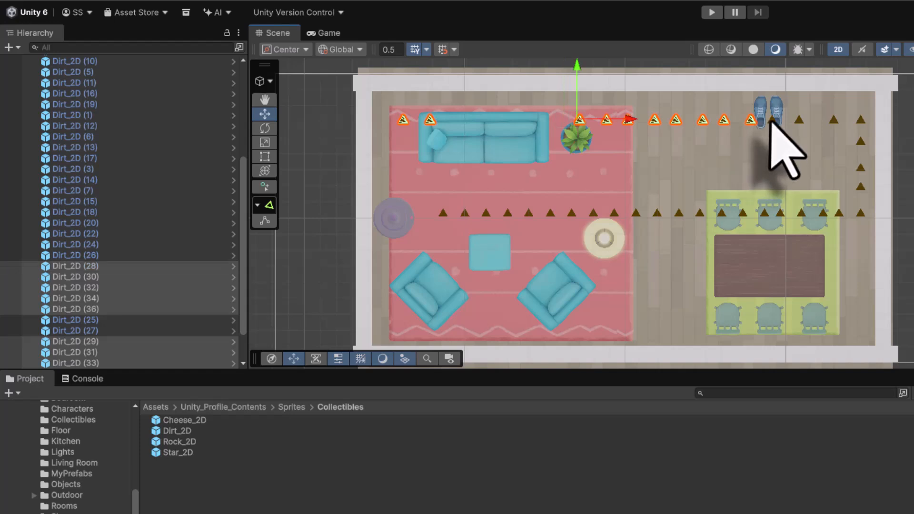
{"action": "left_click", "coordinate": [772, 120], "text": "shift"}
{"action": "left_click", "coordinate": [799, 120], "text": "shift"}
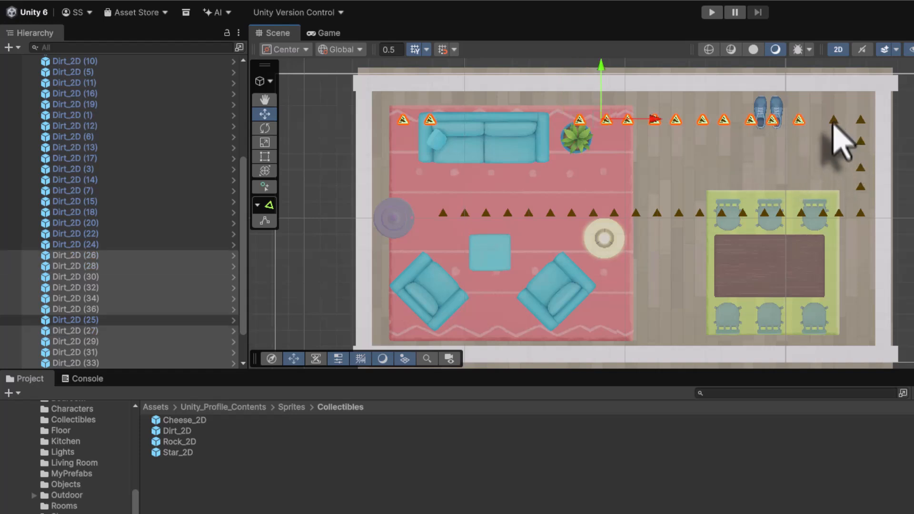
{"action": "left_click", "coordinate": [833, 121], "text": "shift"}
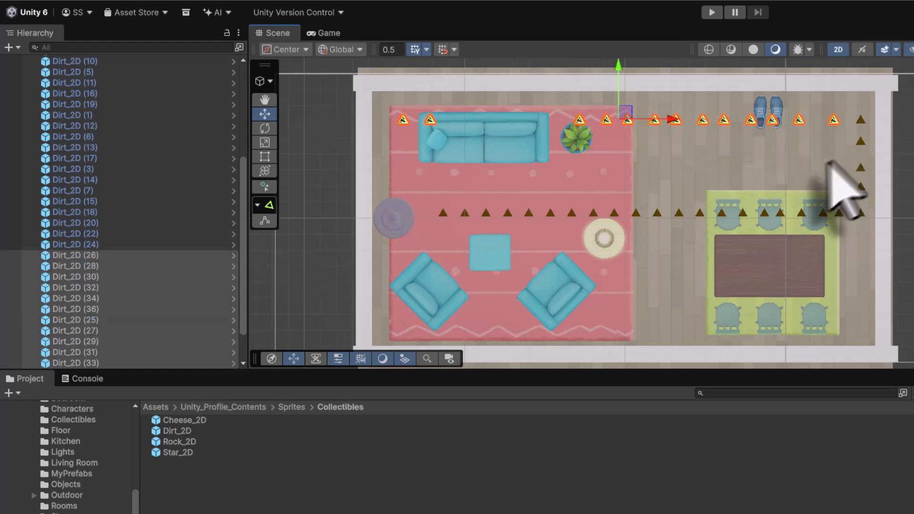
{"action": "key", "text": "ctrl+d"}
{"action": "left_click_drag", "start_coordinate": [618, 70], "coordinate": [610, 271]}
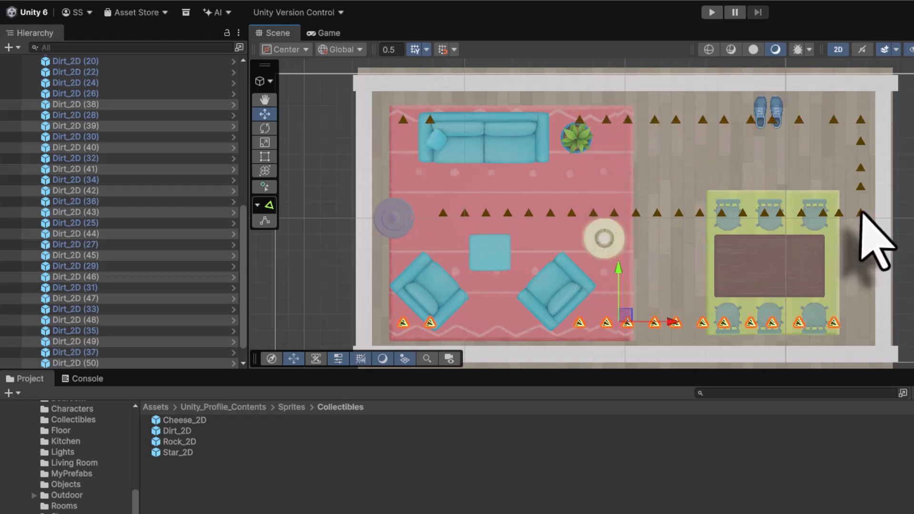
Duplicate the five dirt sprites in the column beside the dining area and move the copies down to continue the column to the lower wall.
{"action": "left_click", "coordinate": [860, 121]}
{"action": "left_click", "coordinate": [860, 143], "text": "shift"}
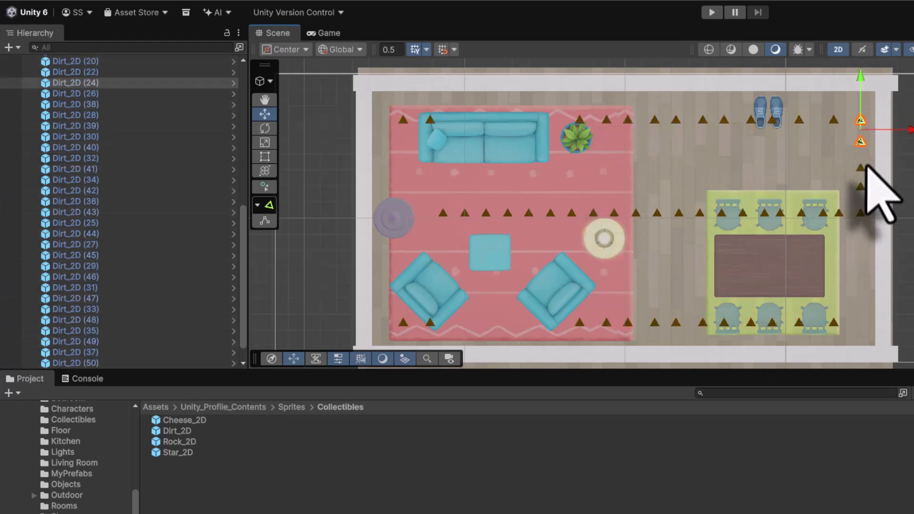
{"action": "left_click", "coordinate": [861, 169], "text": "shift"}
{"action": "left_click", "coordinate": [861, 188], "text": "shift"}
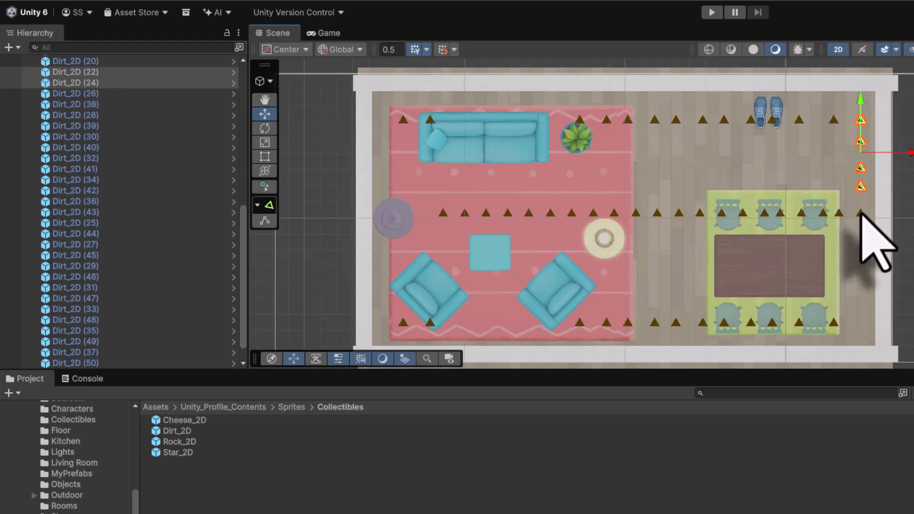
{"action": "left_click", "coordinate": [861, 213], "text": "shift"}
{"action": "key", "text": "ctrl+d"}
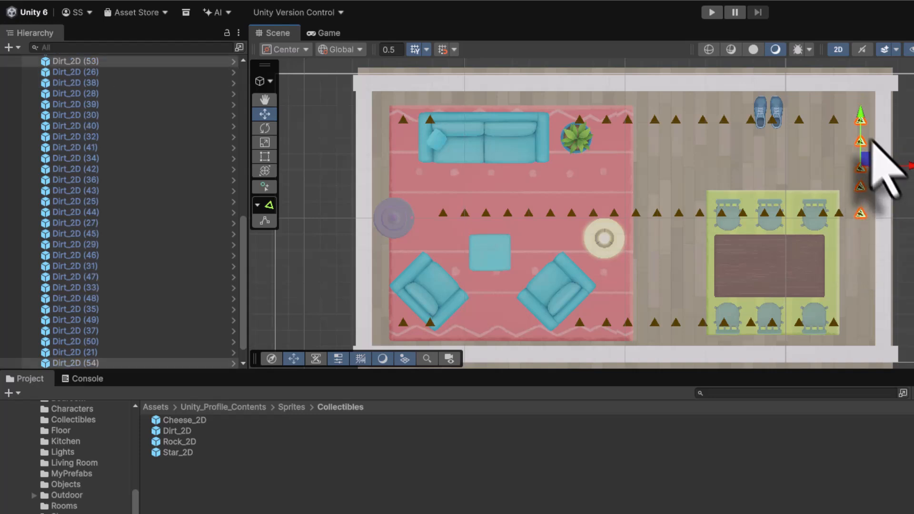
{"action": "left_click_drag", "start_coordinate": [860, 119], "coordinate": [855, 226]}
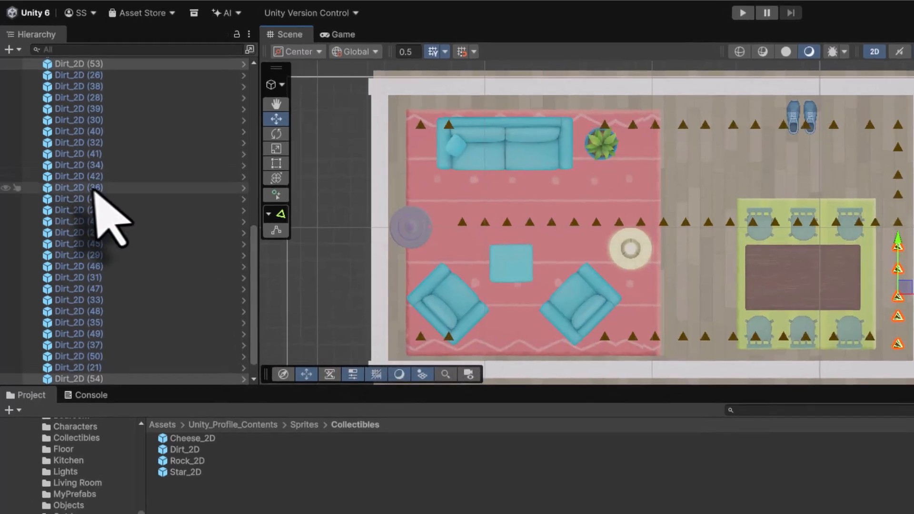
Group all Dirt_2D objects, from Dirt_2D through Dirt_2D (55), under a new empty parent named Collectables and collapse it.
{"action": "scroll", "coordinate": [91, 181], "scroll_direction": "up", "scroll_amount": 2}
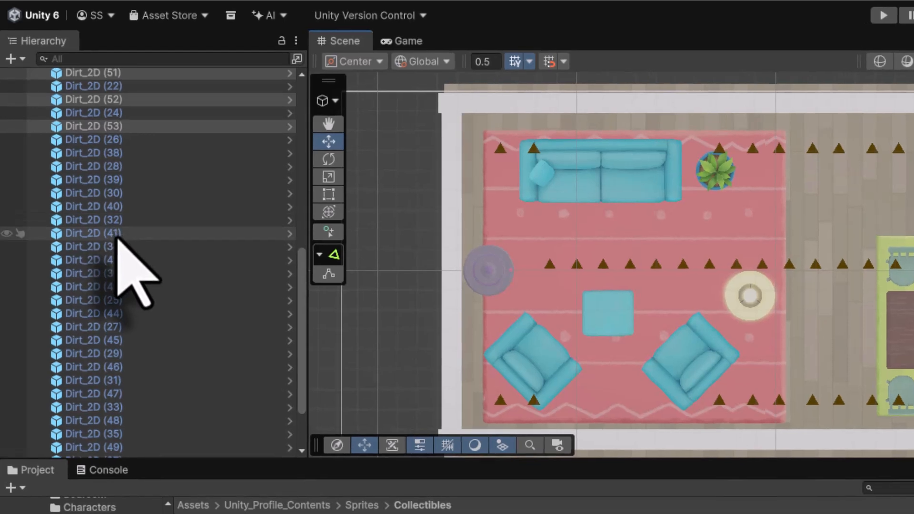
{"action": "scroll", "coordinate": [109, 197], "scroll_direction": "up", "scroll_amount": 2}
{"action": "scroll", "coordinate": [143, 250], "scroll_direction": "up", "scroll_amount": 10}
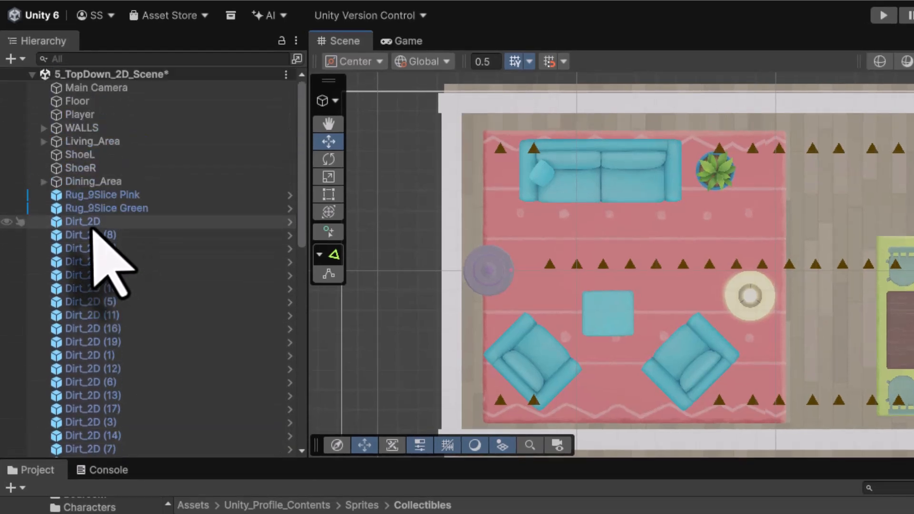
{"action": "left_click", "coordinate": [88, 223]}
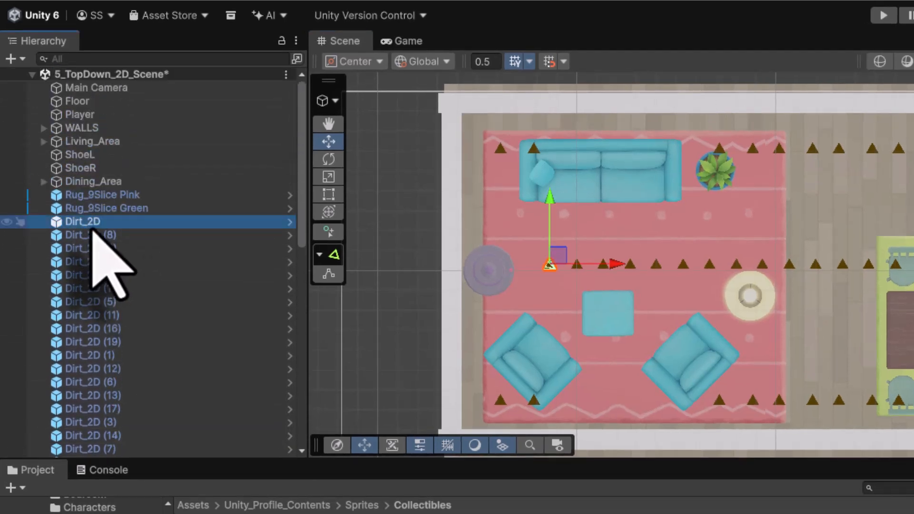
{"action": "scroll", "coordinate": [95, 233], "scroll_direction": "down", "scroll_amount": 15}
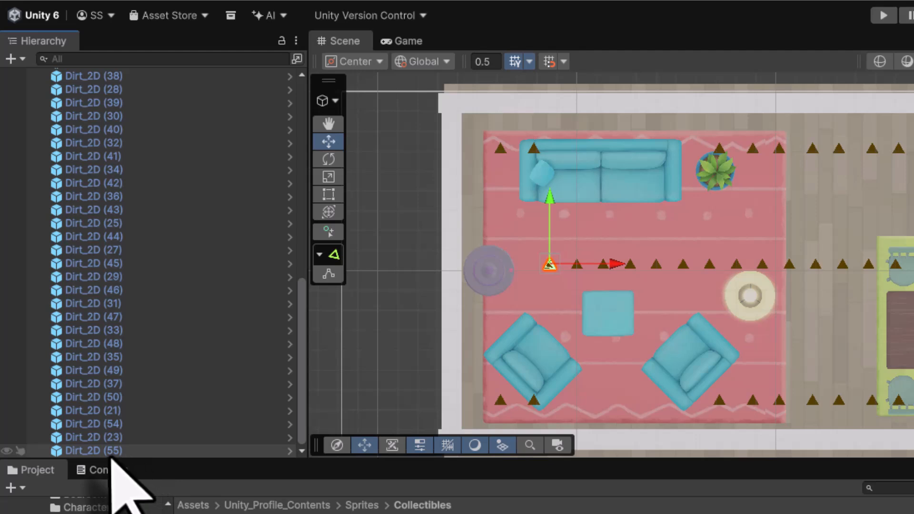
{"action": "left_click", "coordinate": [113, 450], "text": "shift"}
{"action": "scroll", "coordinate": [171, 386], "scroll_direction": "up", "scroll_amount": 10}
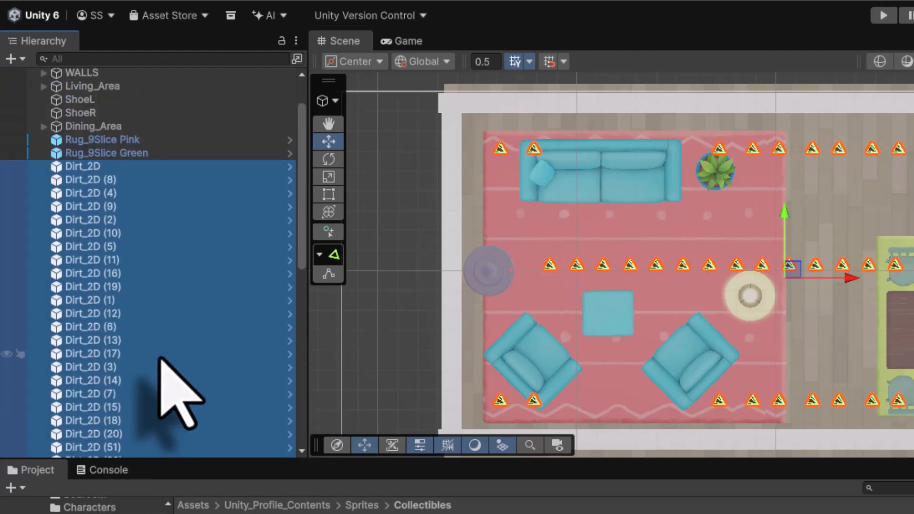
{"action": "scroll", "coordinate": [116, 176], "scroll_direction": "down", "scroll_amount": 12}
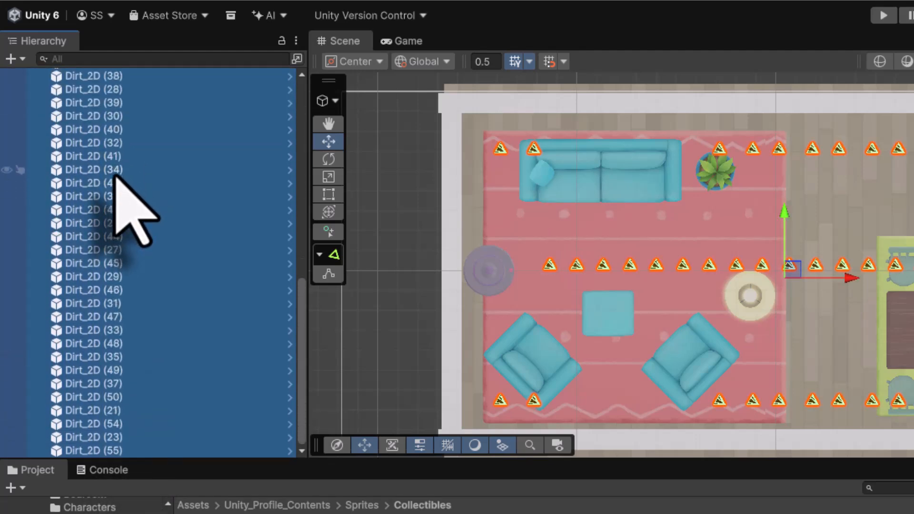
{"action": "scroll", "coordinate": [115, 177], "scroll_direction": "up", "scroll_amount": 12}
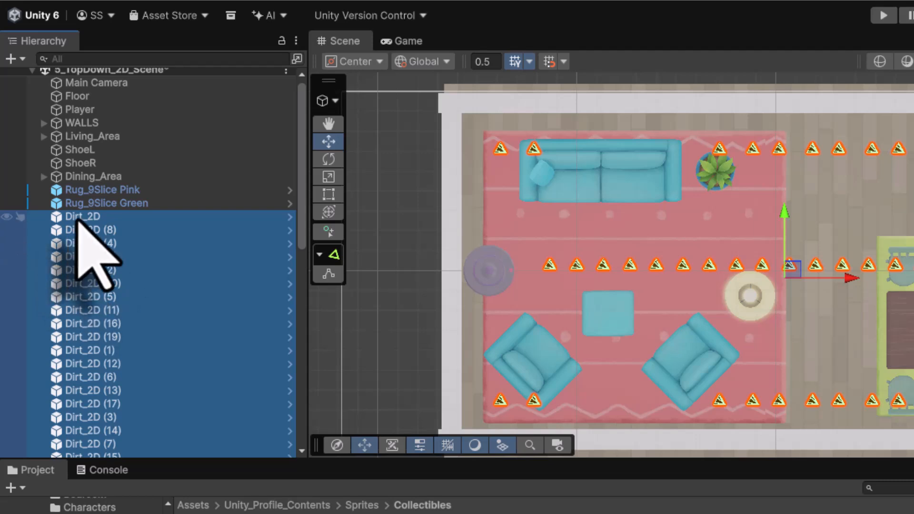
{"action": "right_click", "coordinate": [79, 222]}
{"action": "left_click", "coordinate": [170, 421]}
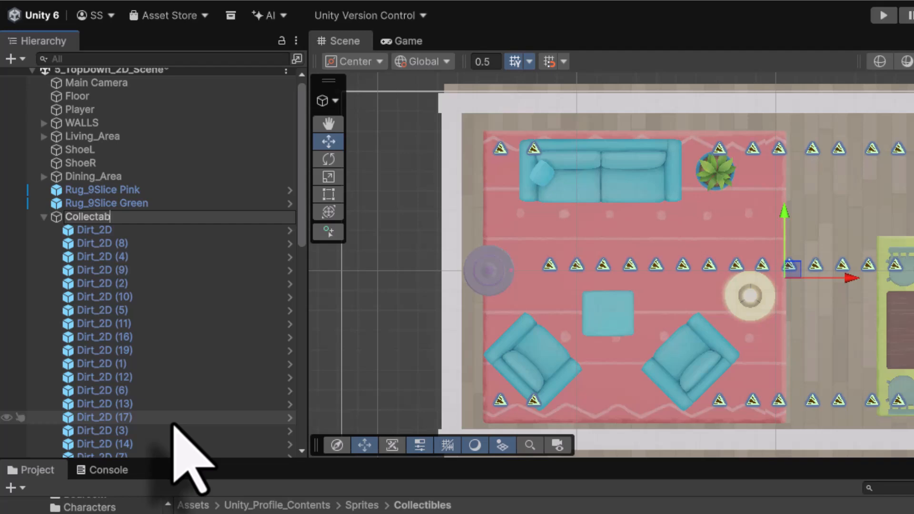
{"action": "type", "text": "Collectables"}
{"action": "key", "text": "Return"}
{"action": "left_click", "coordinate": [44, 217]}
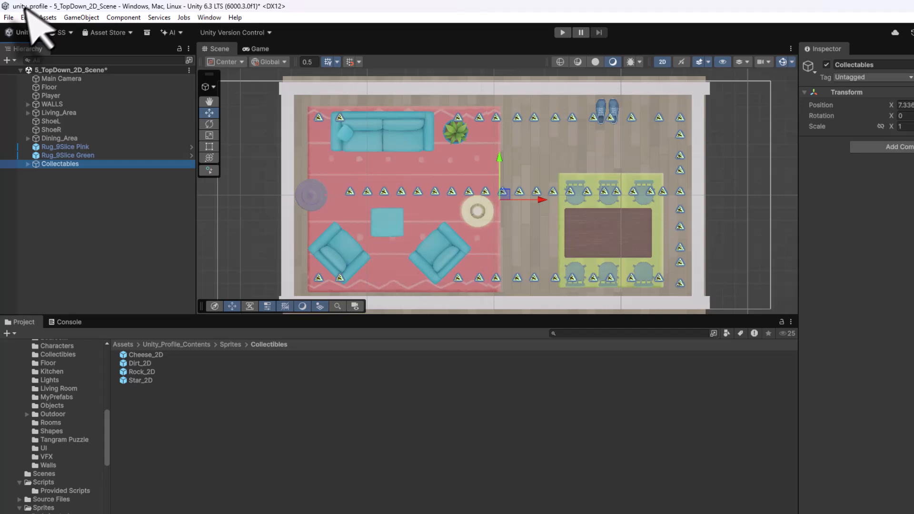
Save the scene and play-test it by driving the player around the room to collect the dirt.
{"action": "left_click", "coordinate": [8, 15]}
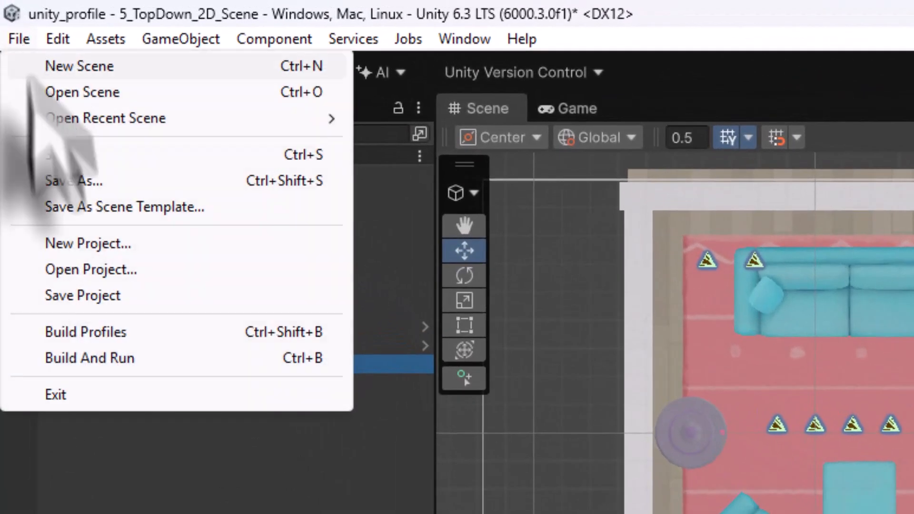
{"action": "left_click", "coordinate": [53, 154]}
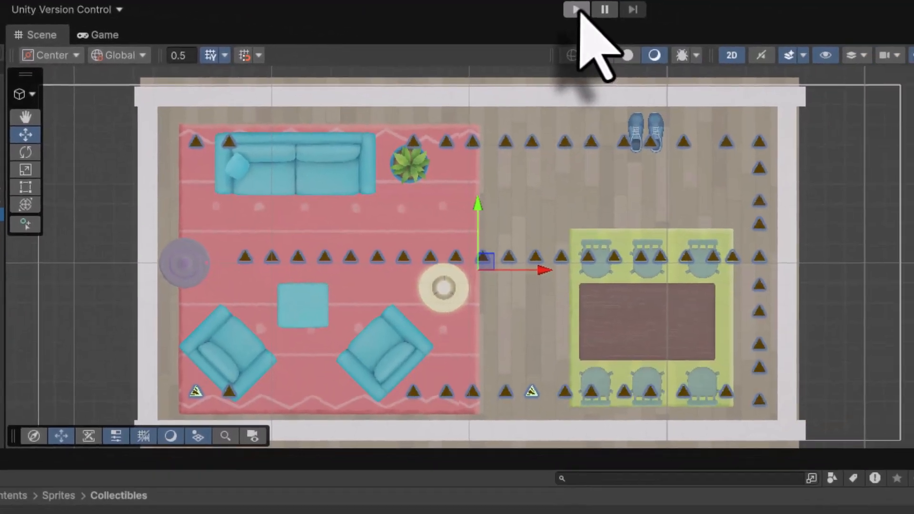
{"action": "left_click", "coordinate": [577, 10]}
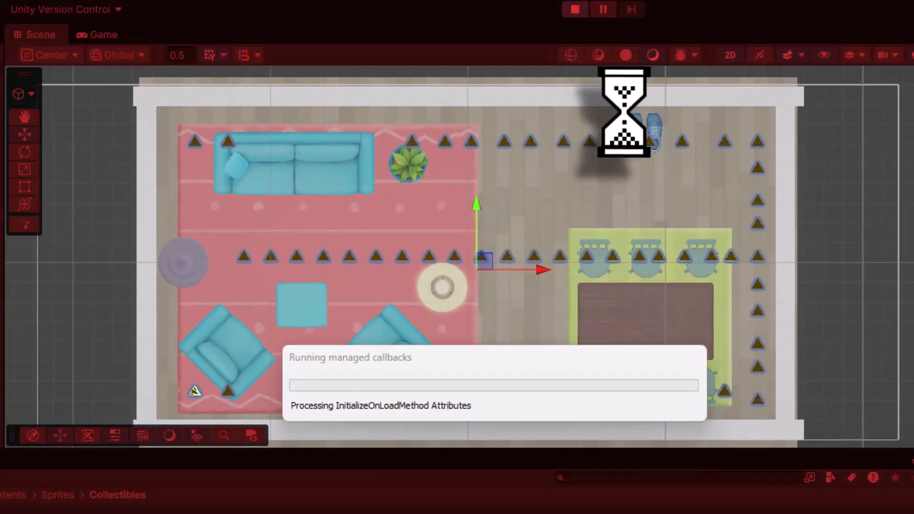
{"action": "key", "text": "Right"}
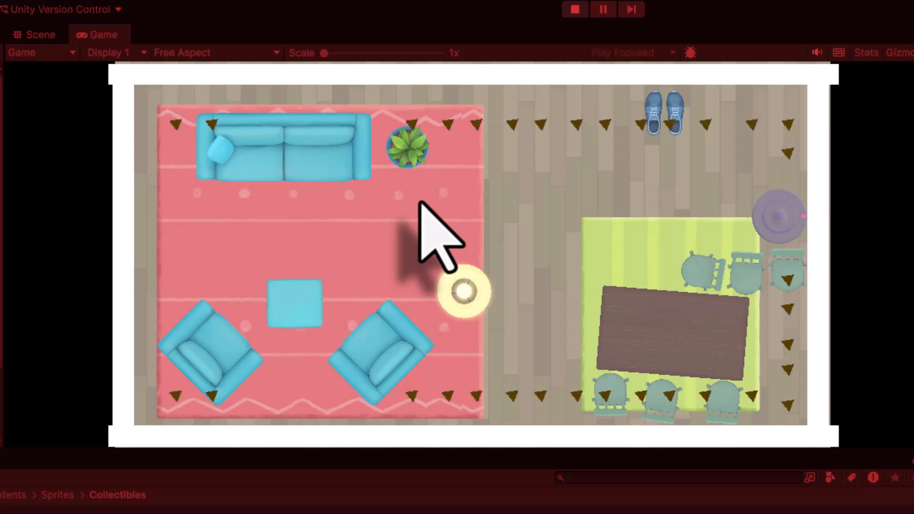
{"action": "key", "text": "Up"}
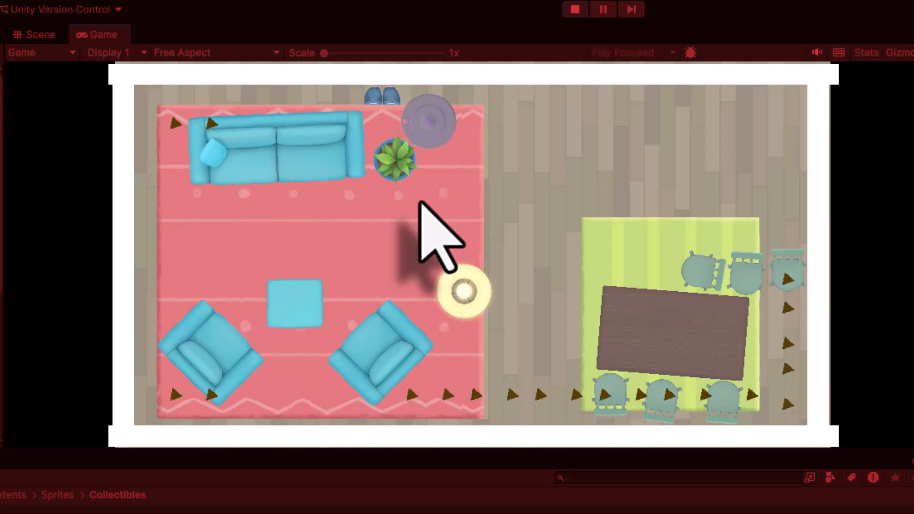
{"action": "key", "text": "Down"}
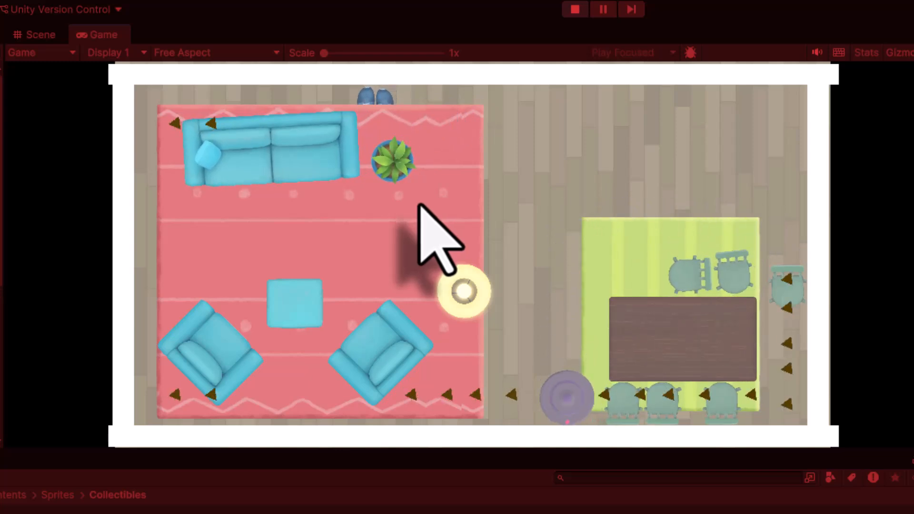
{"action": "left_click", "coordinate": [575, 10]}
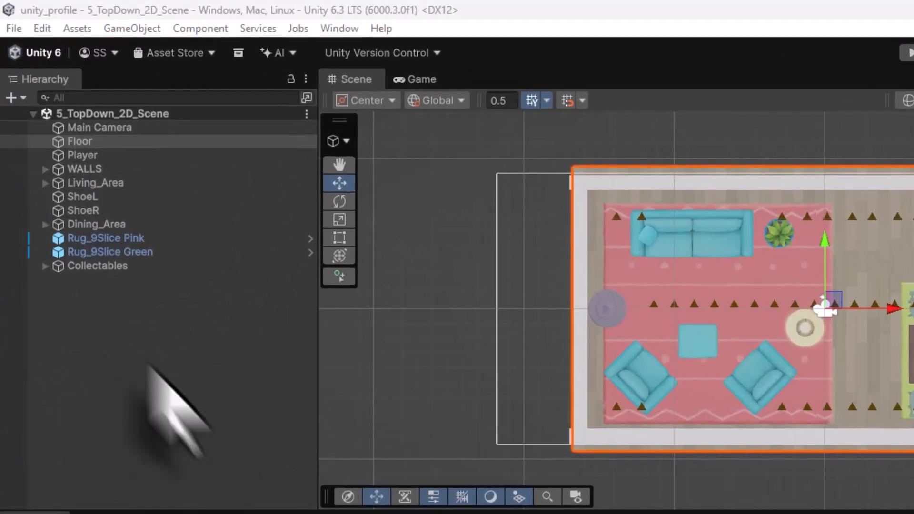
{"action": "right_click", "coordinate": [102, 309]}
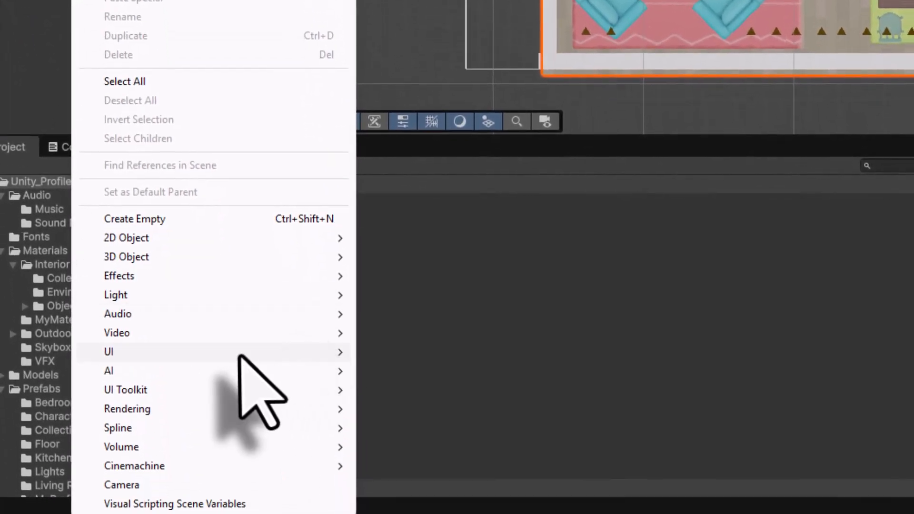
{"action": "mouse_move", "coordinate": [239, 356]}
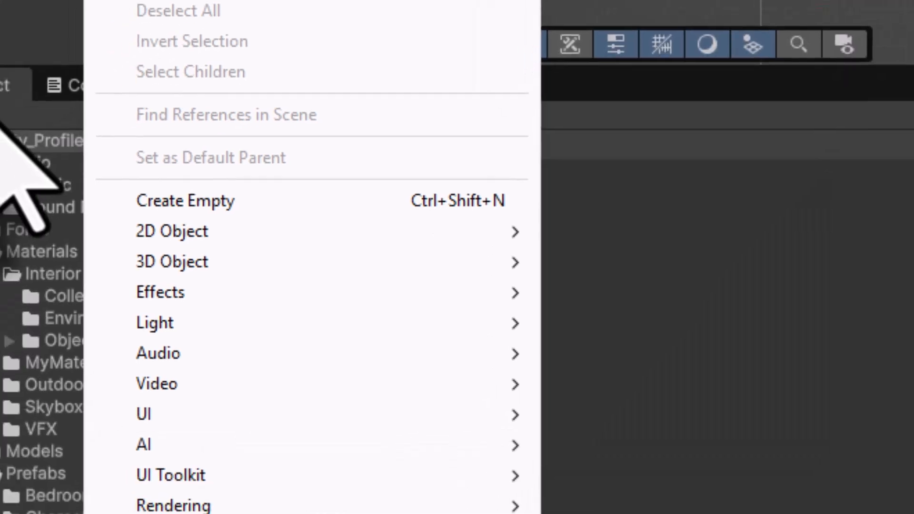
{"action": "left_click", "coordinate": [68, 55]}
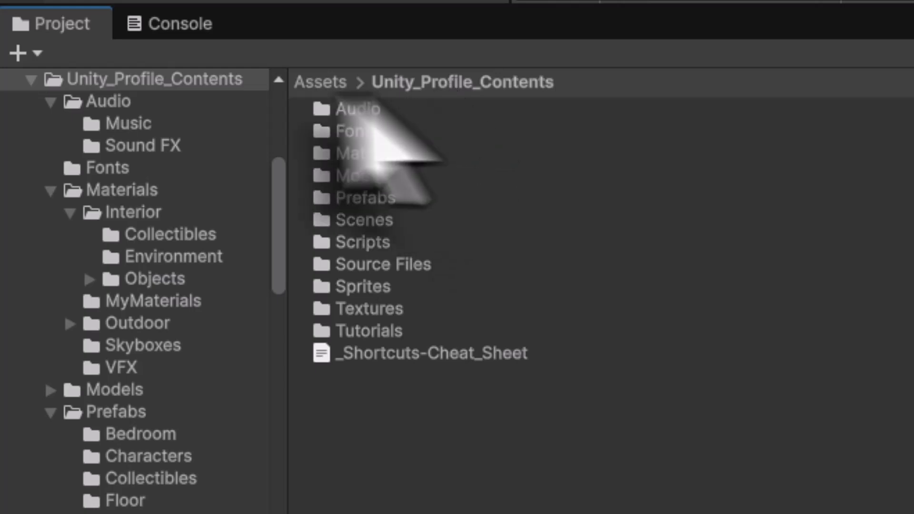
Add the Remaining_Collectibles_UI prefab from Unity_Profile_Contents/Prefabs/UI to the scene hierarchy and frame it in the Scene view.
{"action": "left_click", "coordinate": [318, 83]}
{"action": "double_click", "coordinate": [387, 199]}
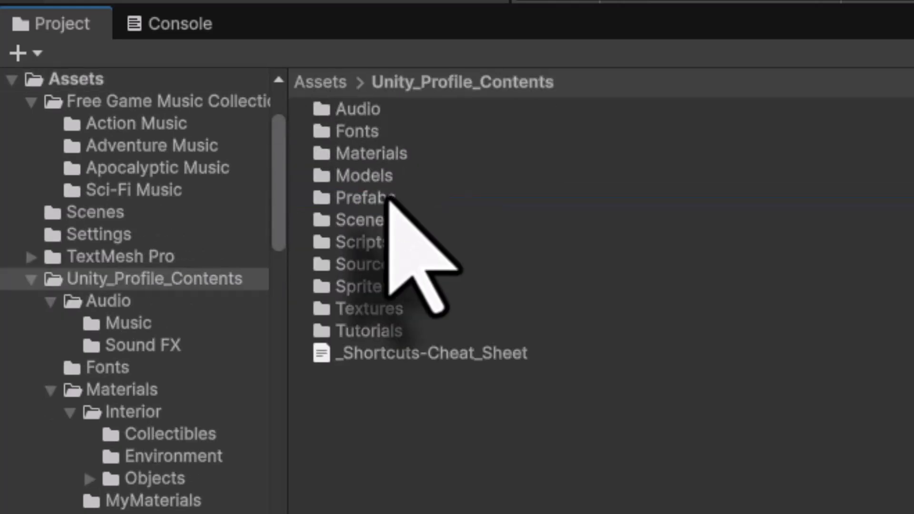
{"action": "double_click", "coordinate": [377, 204]}
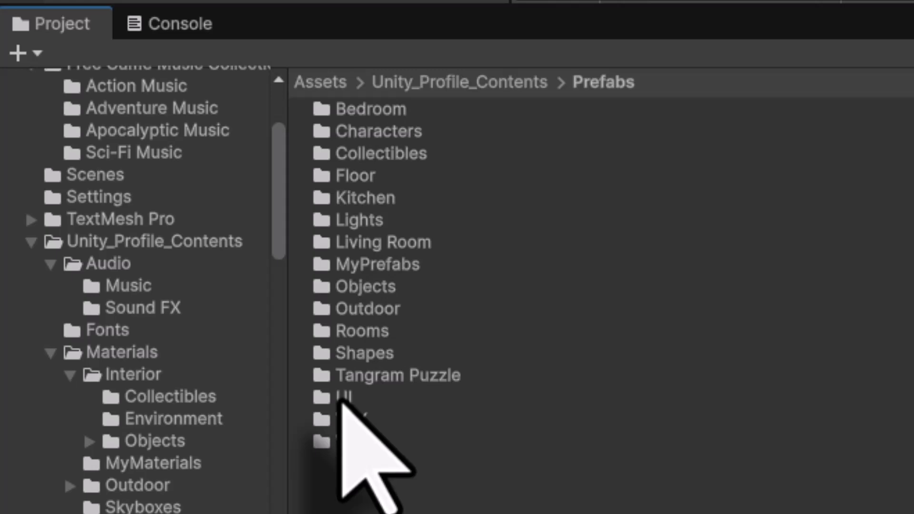
{"action": "double_click", "coordinate": [341, 398]}
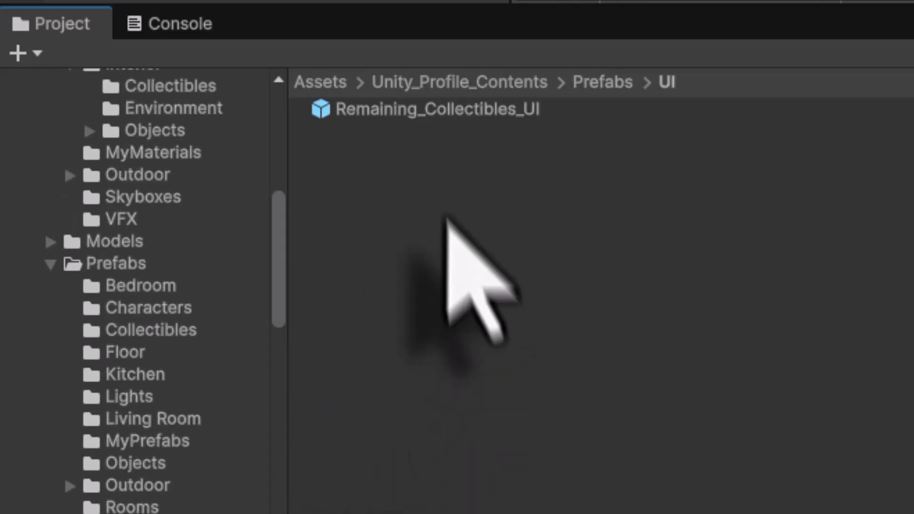
{"action": "left_click", "coordinate": [431, 108]}
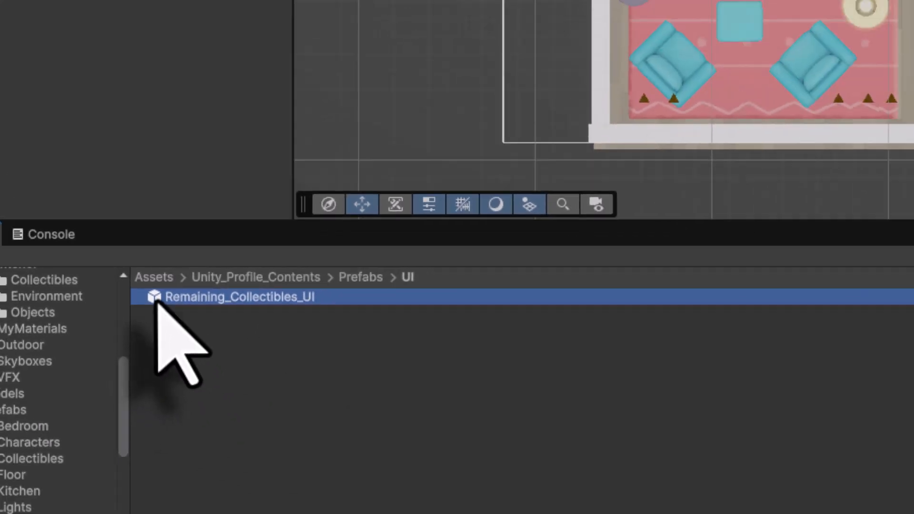
{"action": "left_click_drag", "start_coordinate": [162, 237], "coordinate": [117, 181]}
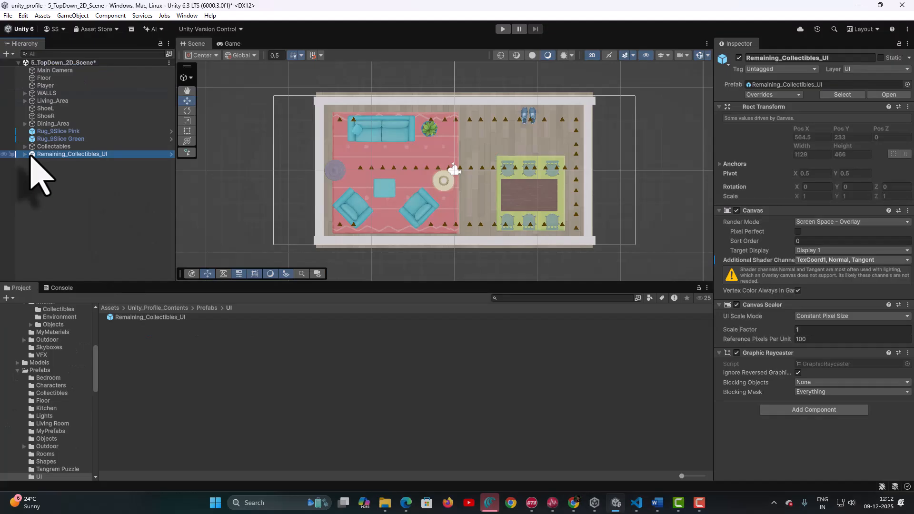
{"action": "double_click", "coordinate": [71, 154]}
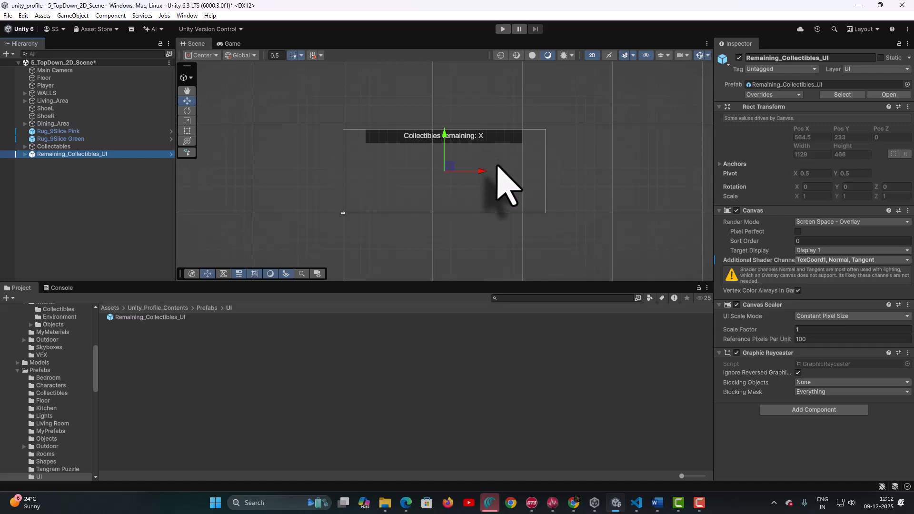
{"action": "scroll", "coordinate": [500, 188], "scroll_direction": "up", "scroll_amount": 3}
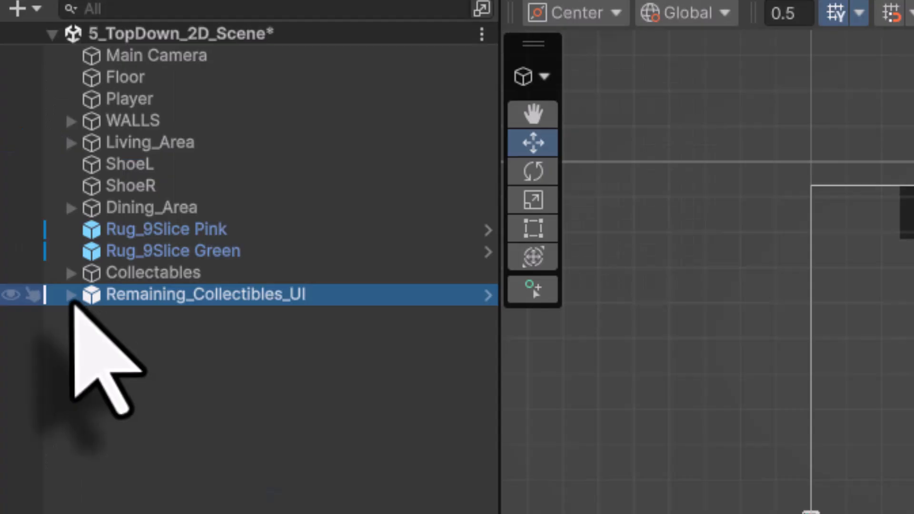
Expand Remaining_Collectibles_UI and its Image child, and review the TextMeshPro settings of Text (TMP).
{"action": "left_click", "coordinate": [25, 153]}
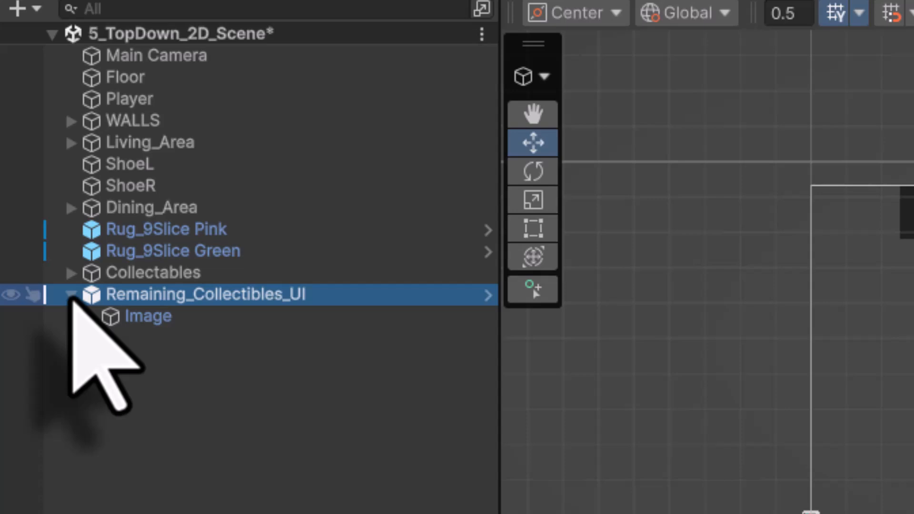
{"action": "left_click", "coordinate": [143, 318]}
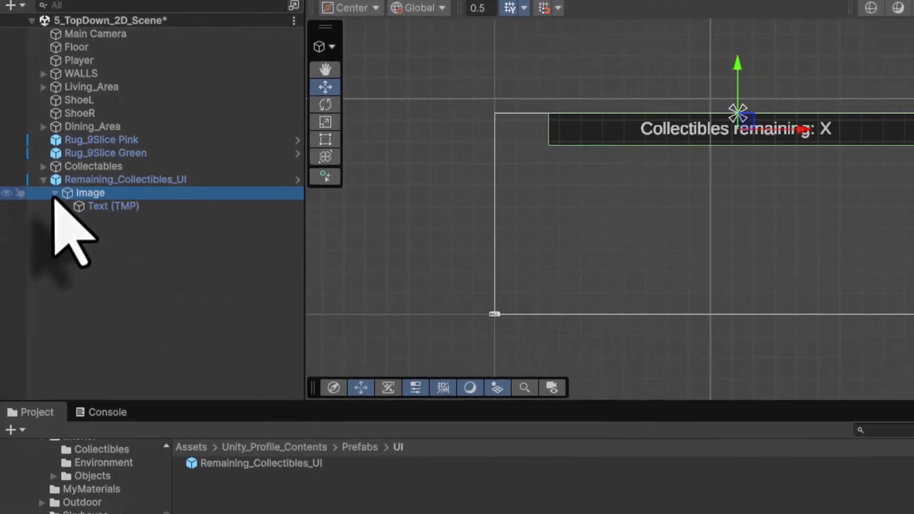
{"action": "left_click", "coordinate": [127, 206]}
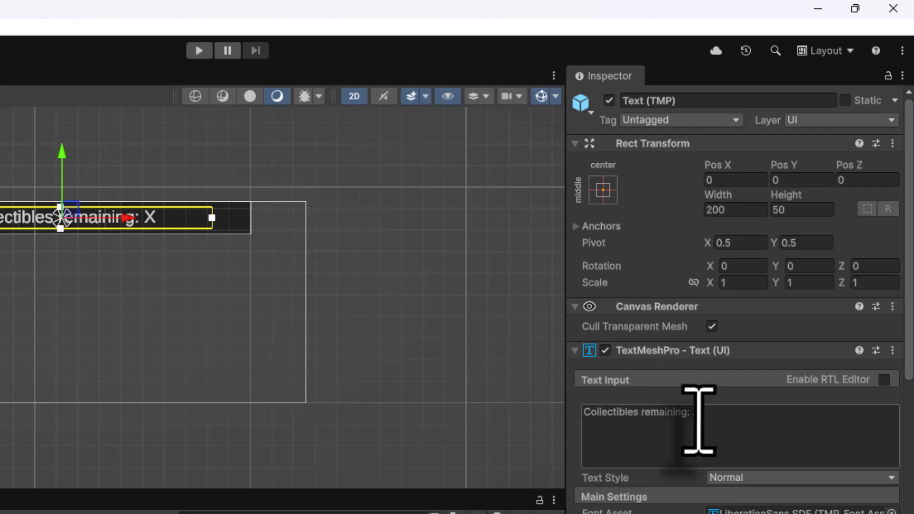
{"action": "scroll", "coordinate": [698, 432], "scroll_direction": "down", "scroll_amount": 3}
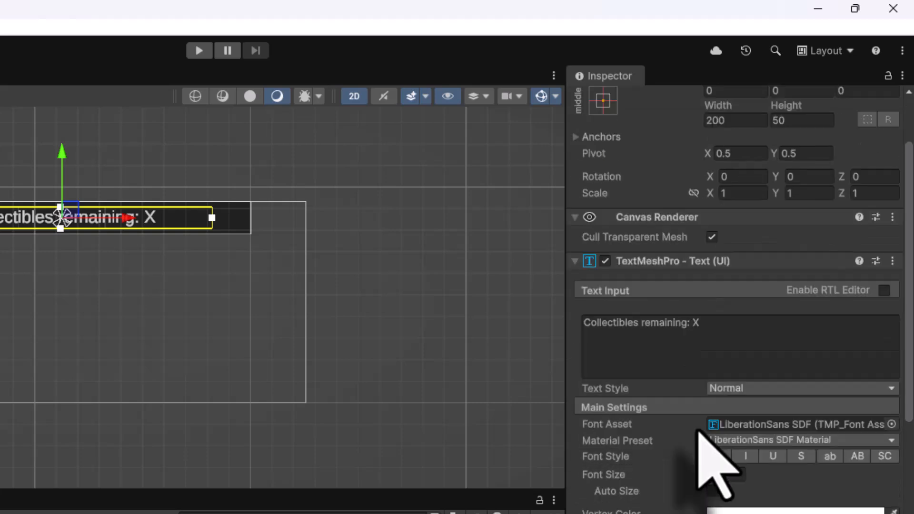
{"action": "scroll", "coordinate": [697, 432], "scroll_direction": "down", "scroll_amount": 3}
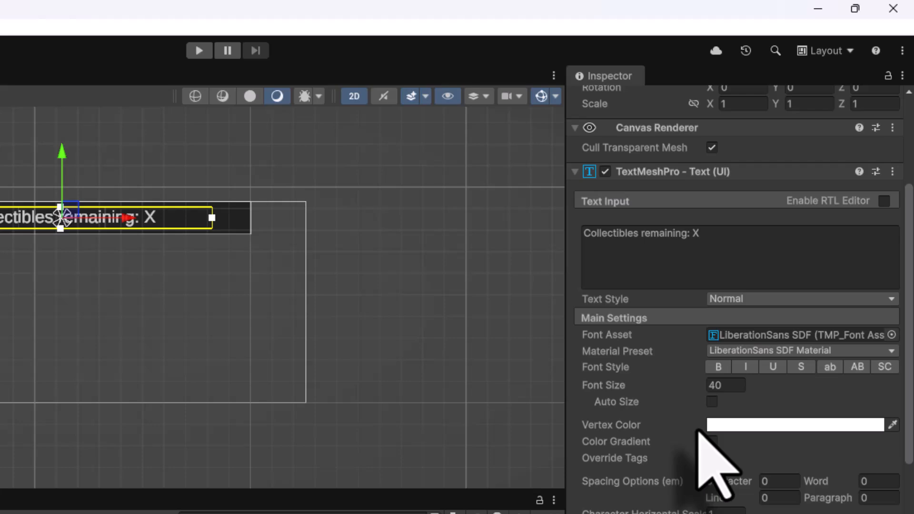
{"action": "scroll", "coordinate": [697, 432], "scroll_direction": "down", "scroll_amount": 3}
{"action": "scroll", "coordinate": [699, 431], "scroll_direction": "down", "scroll_amount": 5}
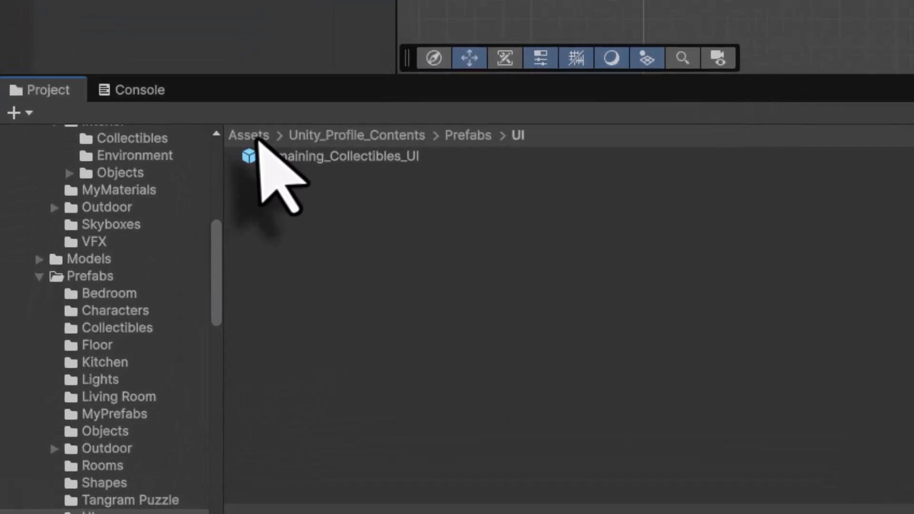
Open the UpdateCollectibleCount script from Unity_Profile_Contents/Source Files/Scripts in the code editor and read through its UpdateCollectibleDisplay code.
{"action": "left_click", "coordinate": [96, 309]}
{"action": "double_click", "coordinate": [350, 213]}
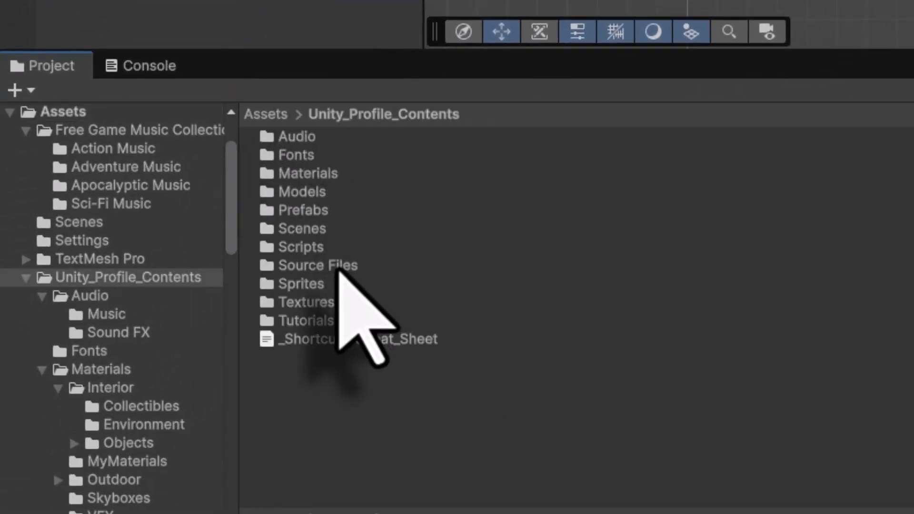
{"action": "double_click", "coordinate": [394, 271]}
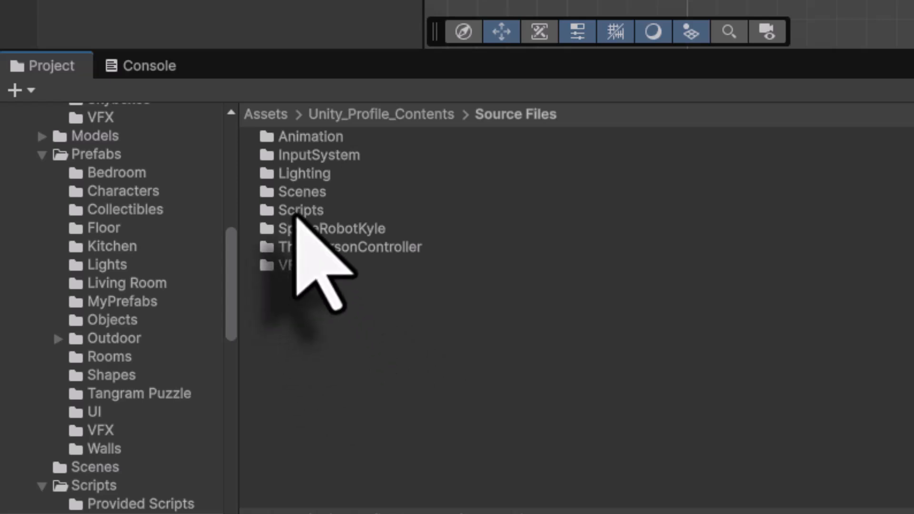
{"action": "double_click", "coordinate": [298, 212]}
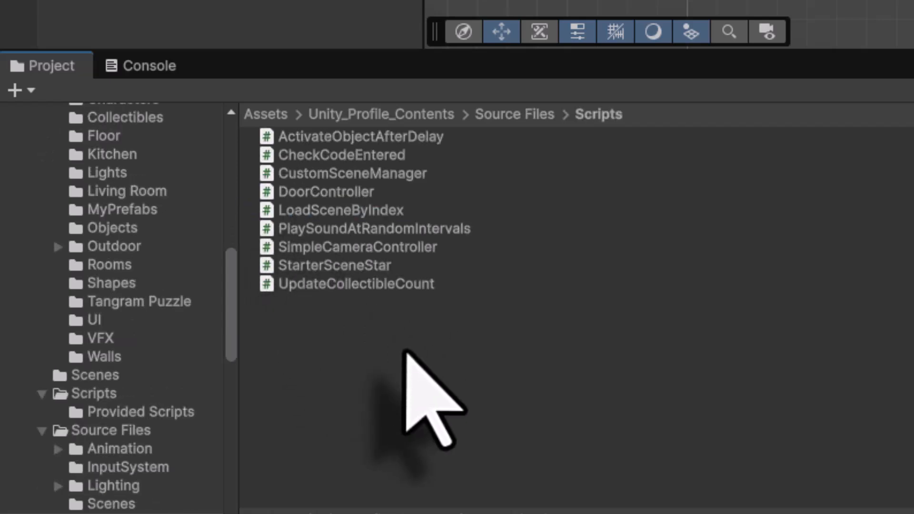
{"action": "left_click", "coordinate": [373, 284]}
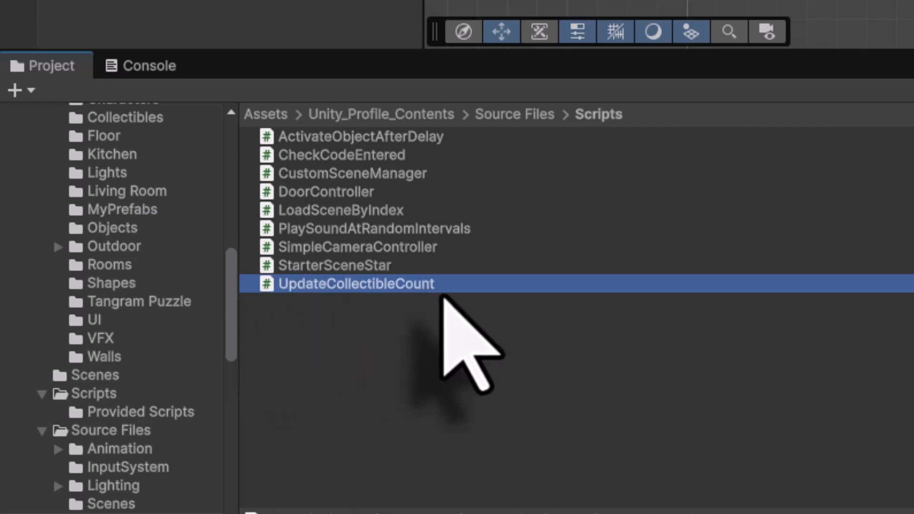
{"action": "double_click", "coordinate": [265, 284]}
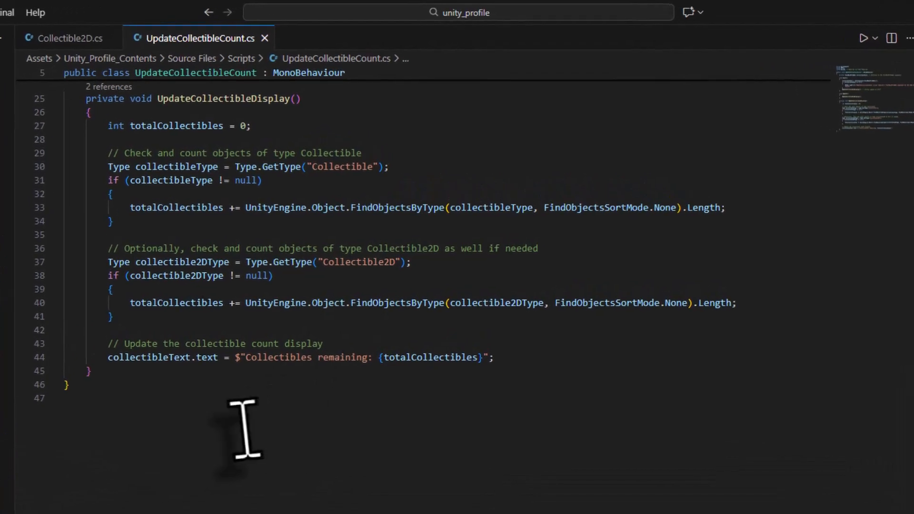
{"action": "scroll", "coordinate": [82, 402], "scroll_direction": "up", "scroll_amount": 8}
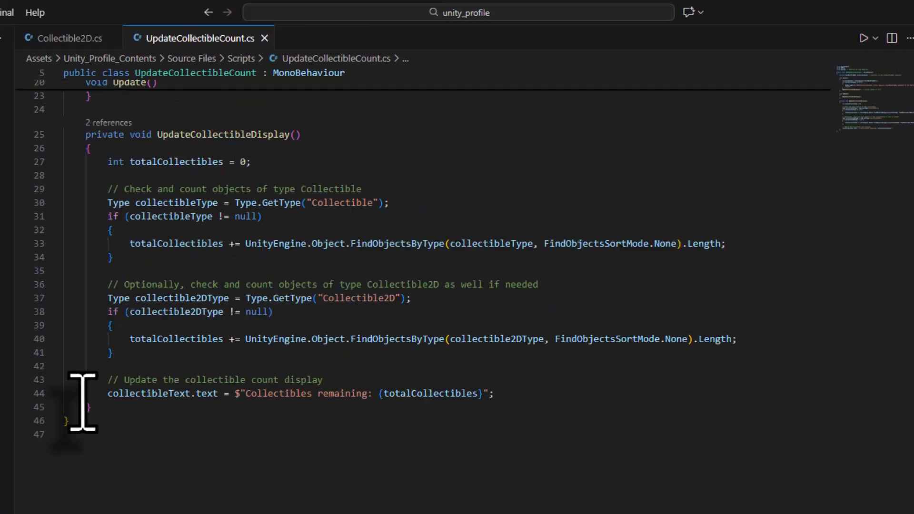
{"action": "scroll", "coordinate": [82, 402], "scroll_direction": "down", "scroll_amount": 6}
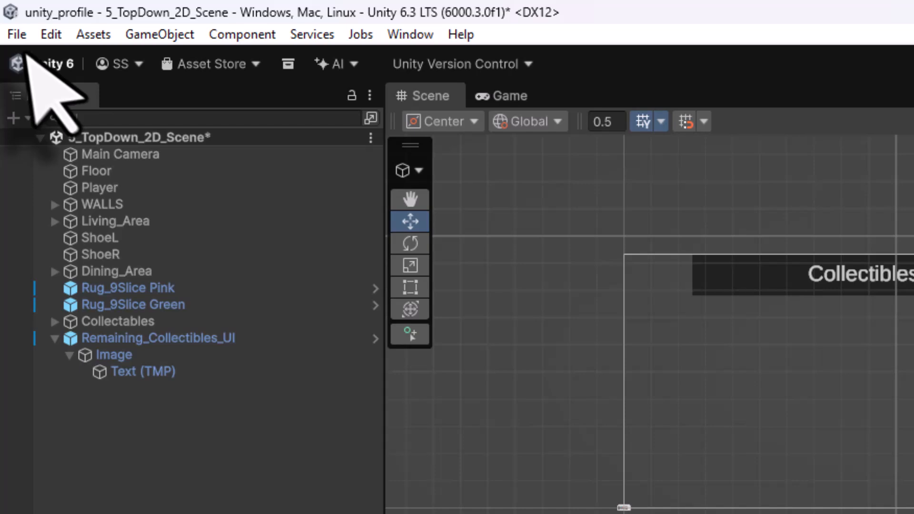
Save the scene in Unity and play-test the remaining-collectibles counter by driving the player along the middle dirt row, ending with play mode stopped.
{"action": "left_click", "coordinate": [17, 34]}
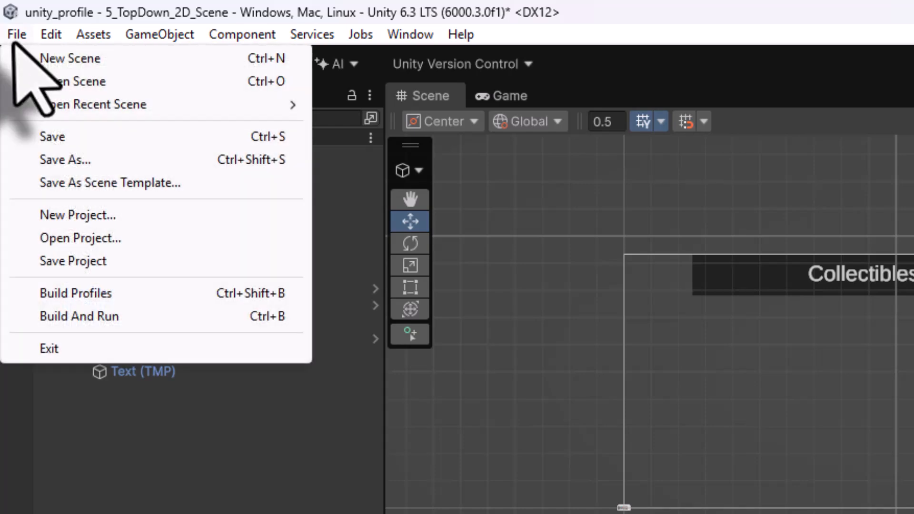
{"action": "left_click", "coordinate": [40, 137]}
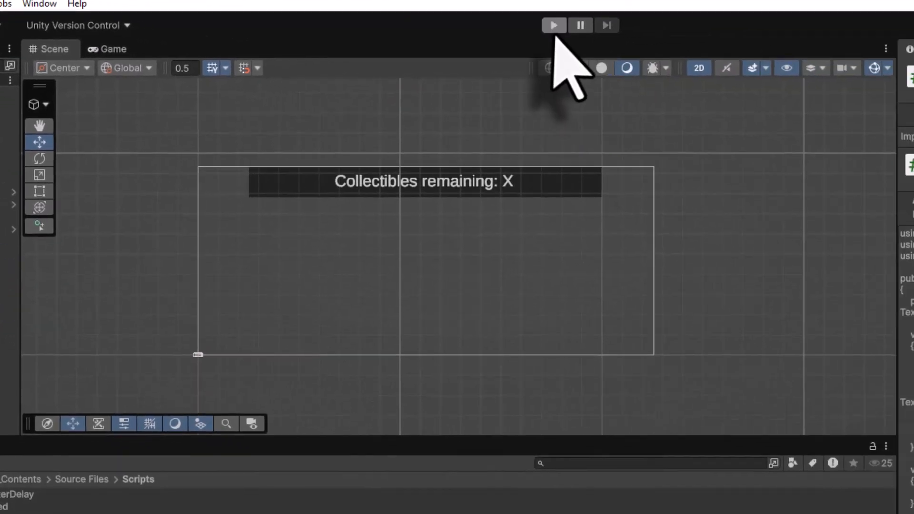
{"action": "left_click", "coordinate": [554, 25]}
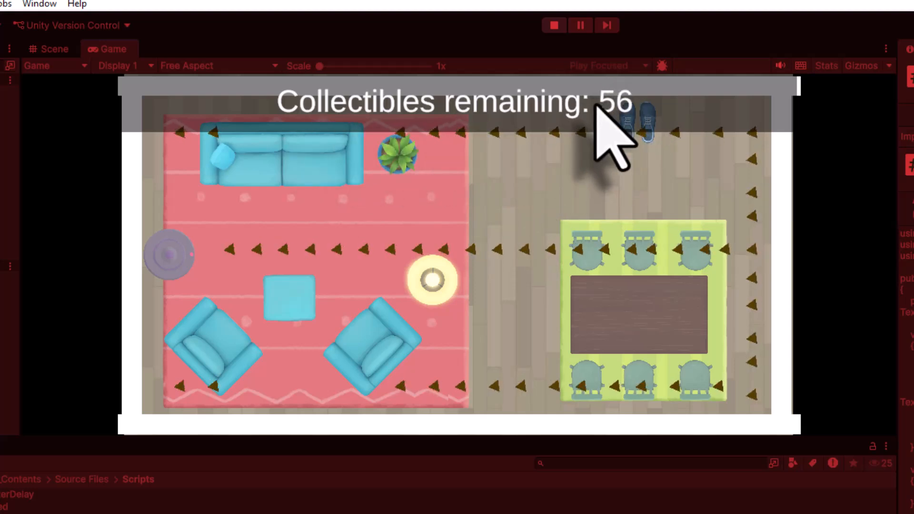
{"action": "key", "text": "Right"}
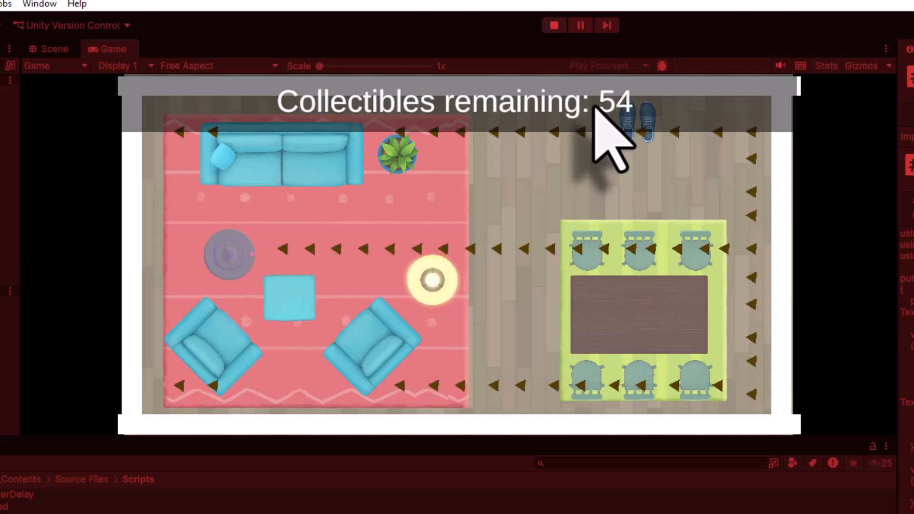
{"action": "key", "text": "Right"}
{"action": "key", "text": "Right"}
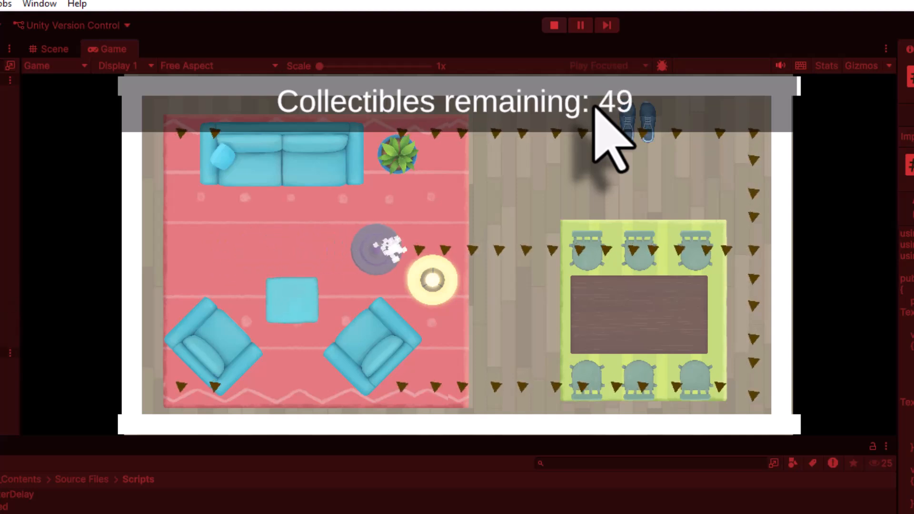
{"action": "key", "text": "Right"}
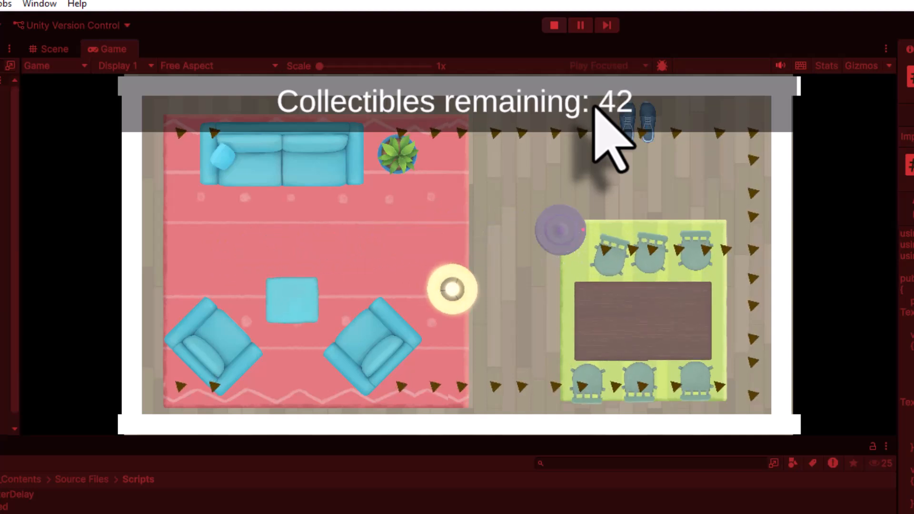
{"action": "key", "text": "Right"}
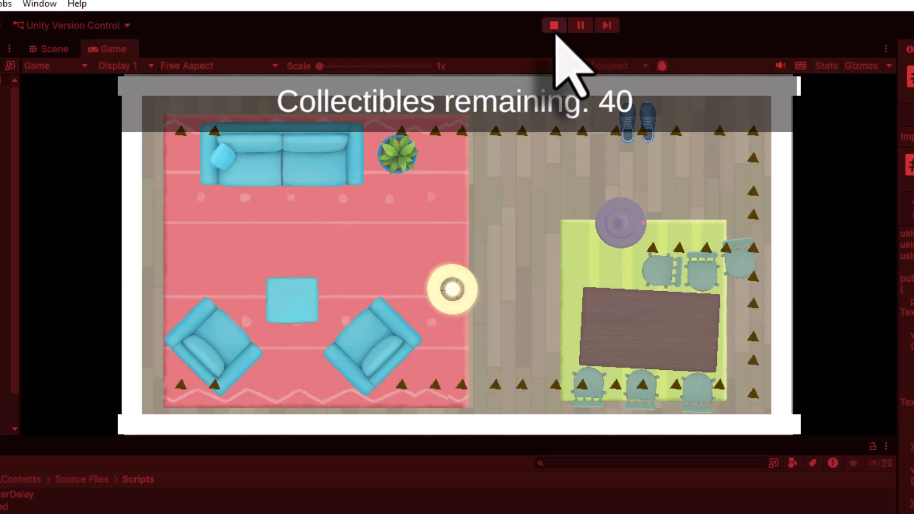
{"action": "left_click", "coordinate": [555, 29]}
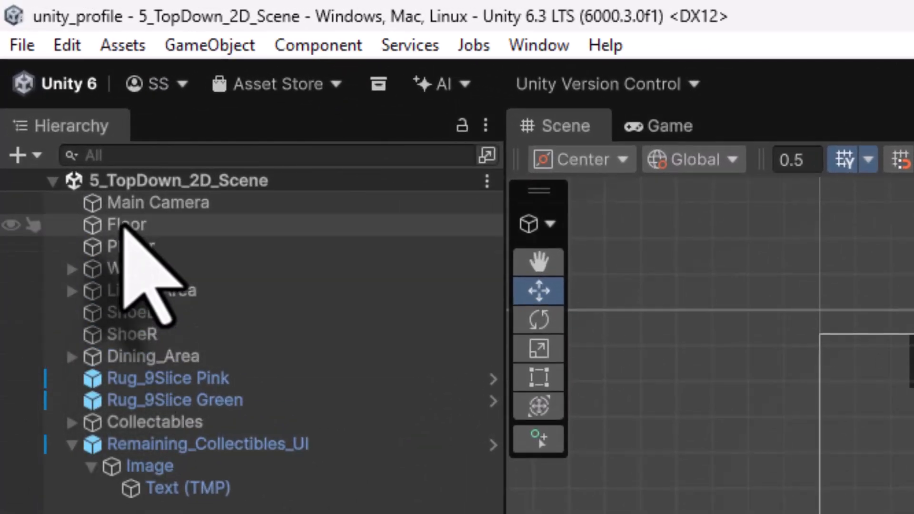
Frame the Floor object in the Scene view and preview Sprite Sheet_Cat from Unity_Profile_Contents/Sprites/Animated.
{"action": "left_click", "coordinate": [125, 226]}
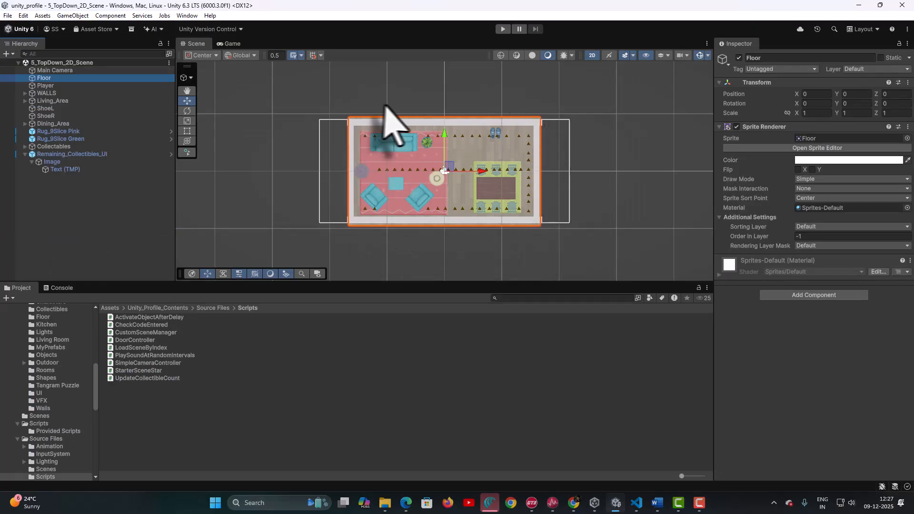
{"action": "scroll", "coordinate": [399, 130], "scroll_direction": "up", "scroll_amount": 1}
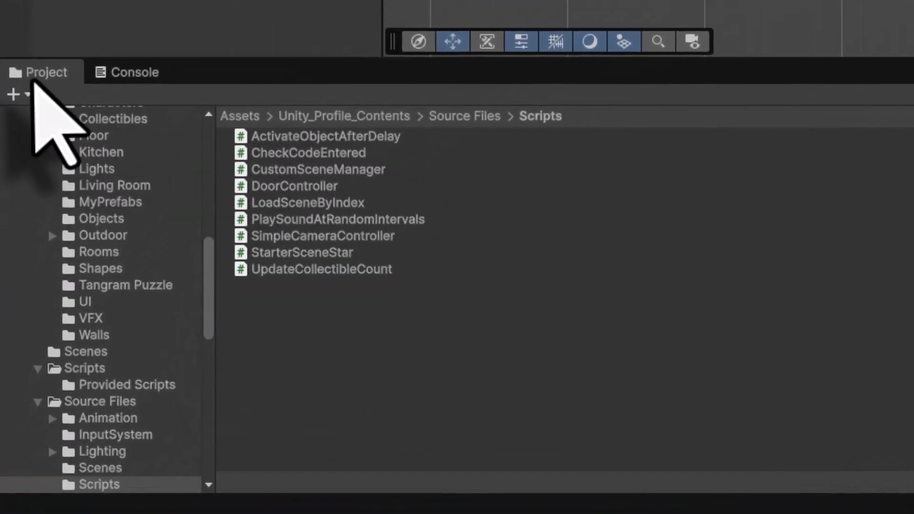
{"action": "left_click", "coordinate": [241, 116]}
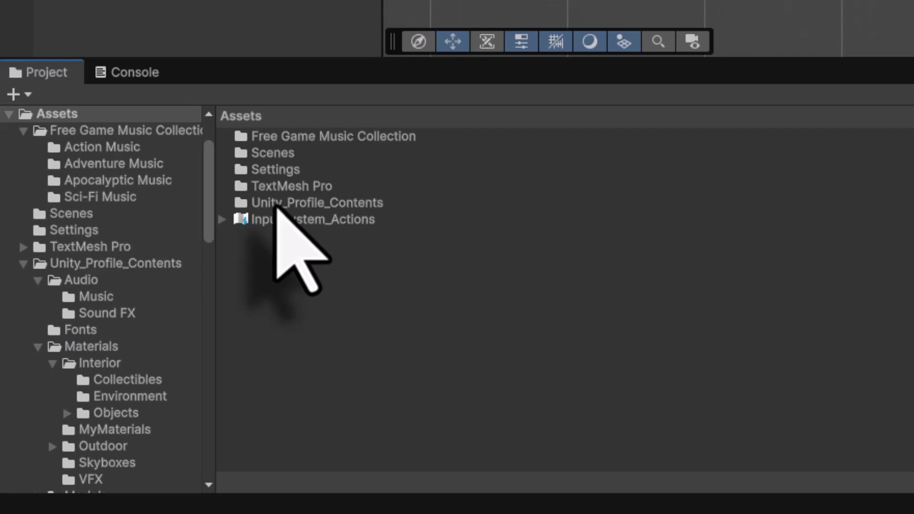
{"action": "double_click", "coordinate": [276, 205]}
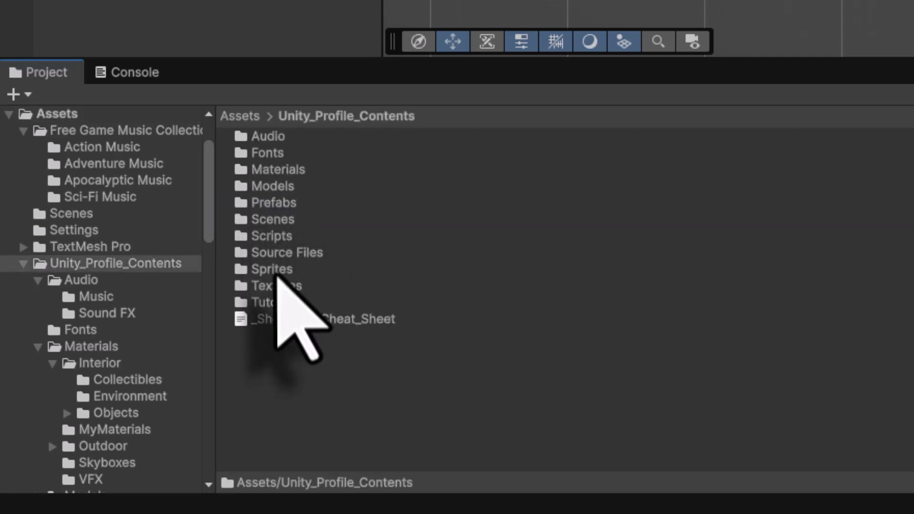
{"action": "double_click", "coordinate": [275, 272]}
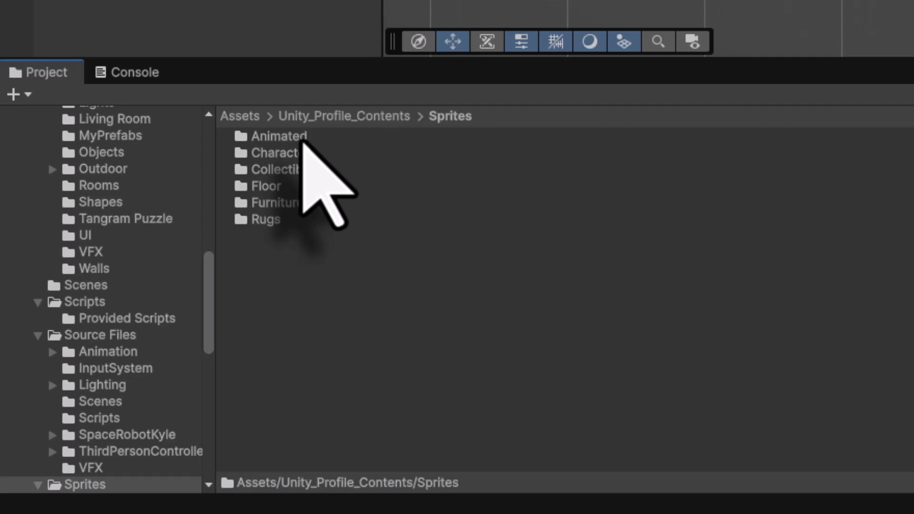
{"action": "double_click", "coordinate": [303, 142]}
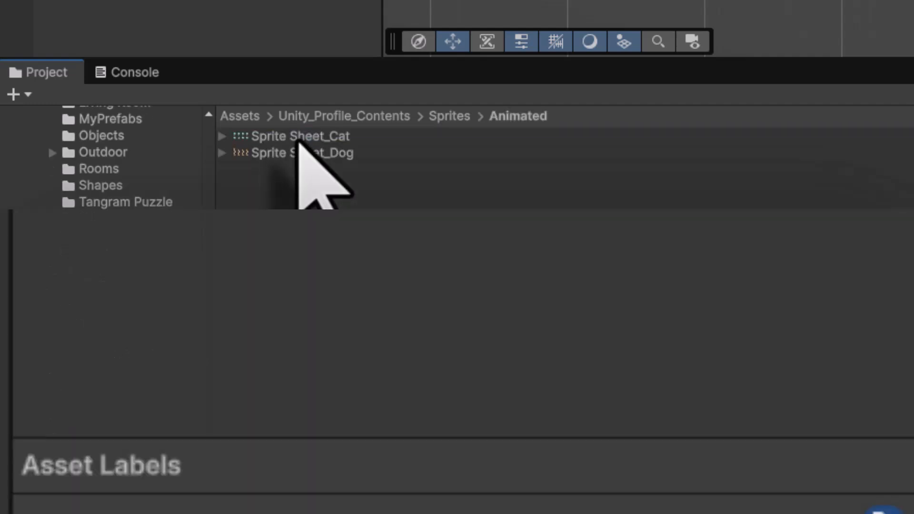
{"action": "left_click", "coordinate": [300, 142]}
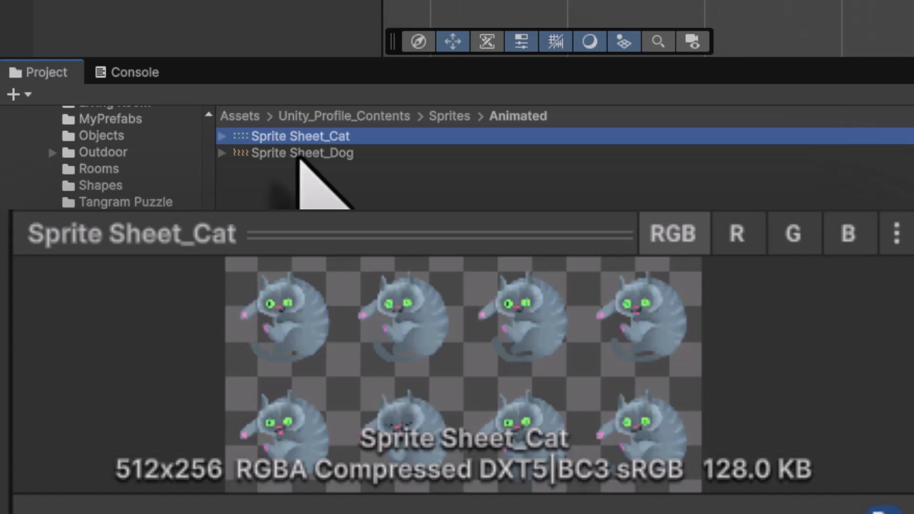
Preview Sprite Sheet_Dog, return to Sprite Sheet_Cat, and inspect the unsliced cat sheet in the Sprite Editor before closing it.
{"action": "left_click", "coordinate": [299, 157]}
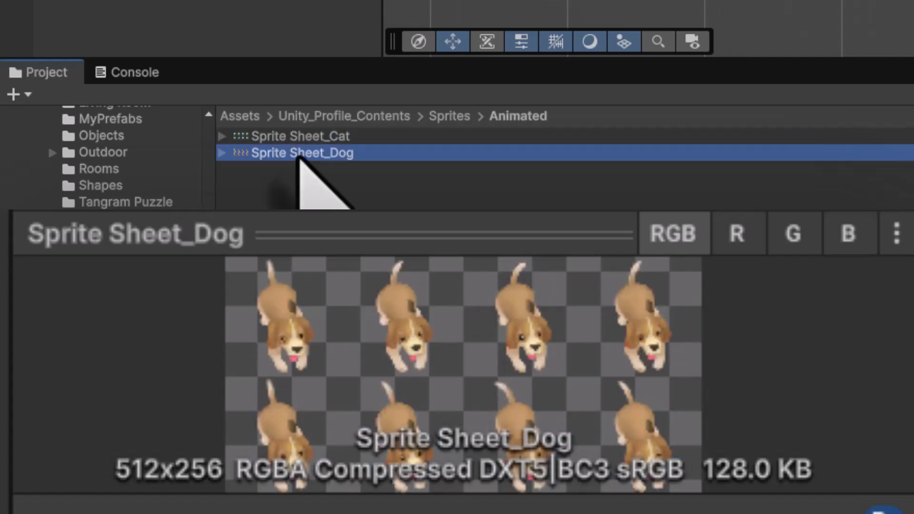
{"action": "left_click", "coordinate": [299, 139]}
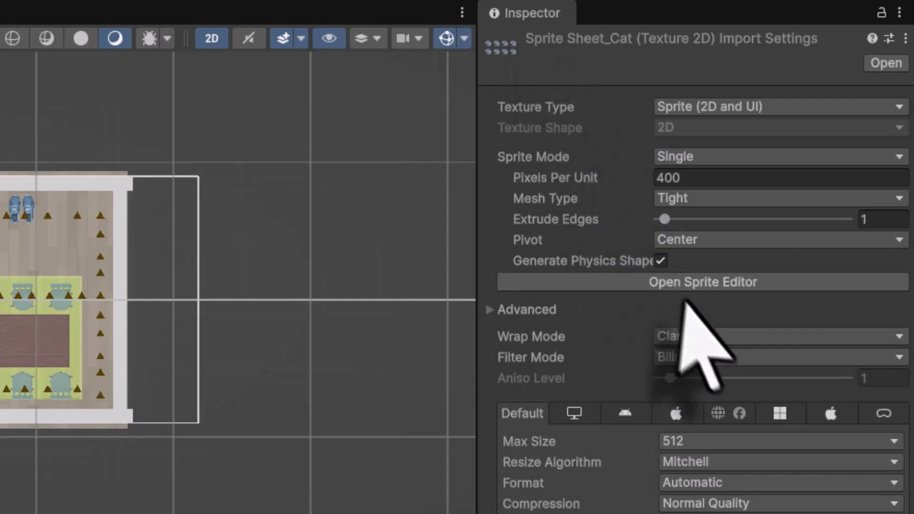
{"action": "left_click", "coordinate": [694, 285]}
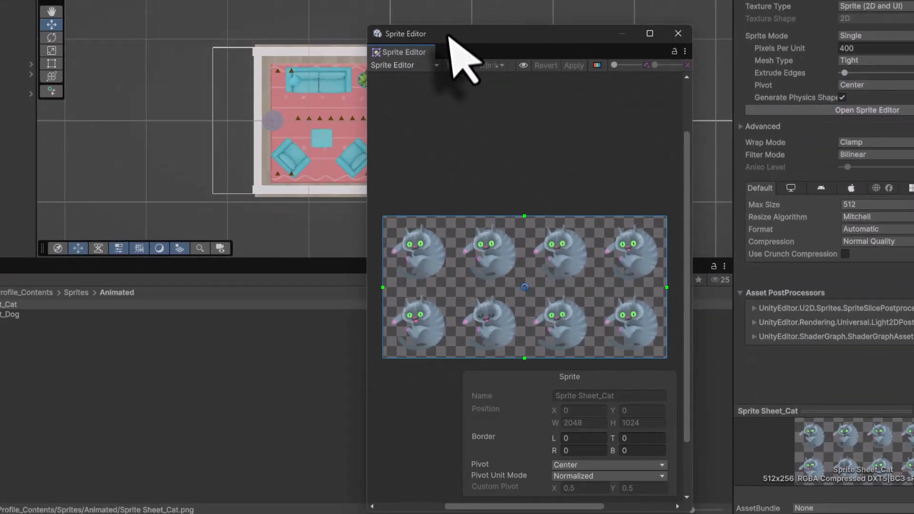
{"action": "left_click_drag", "start_coordinate": [449, 36], "coordinate": [379, 1]}
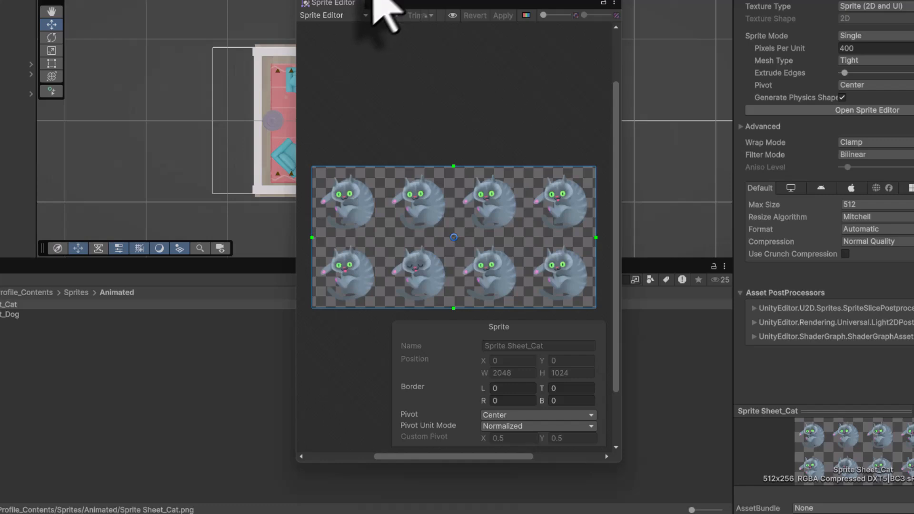
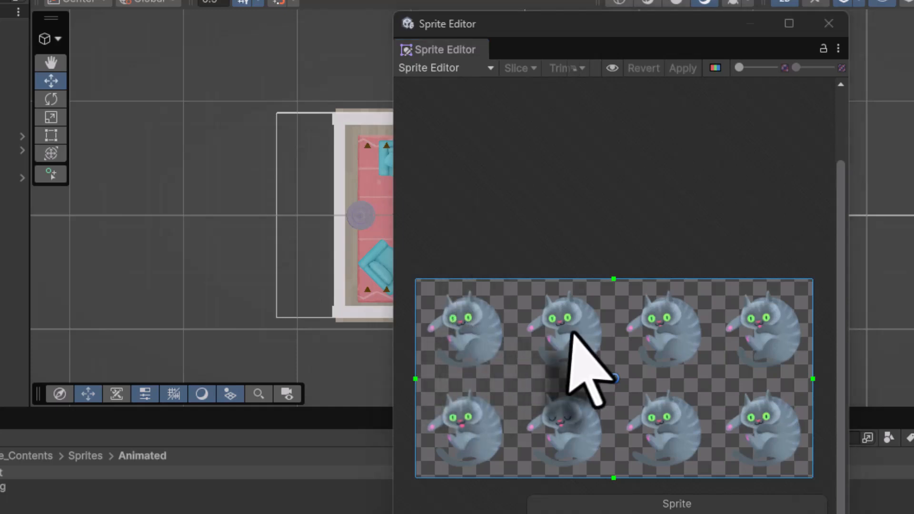
{"action": "left_click", "coordinate": [824, 25]}
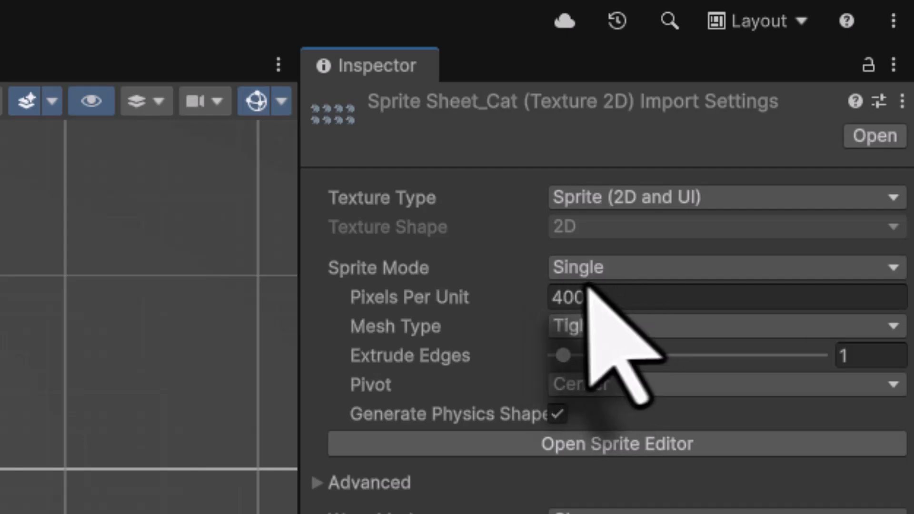
Set Sprite Sheet_Cat's Sprite Mode to Multiple and reopen it in the Sprite Editor with the import changes applied.
{"action": "left_click", "coordinate": [618, 275]}
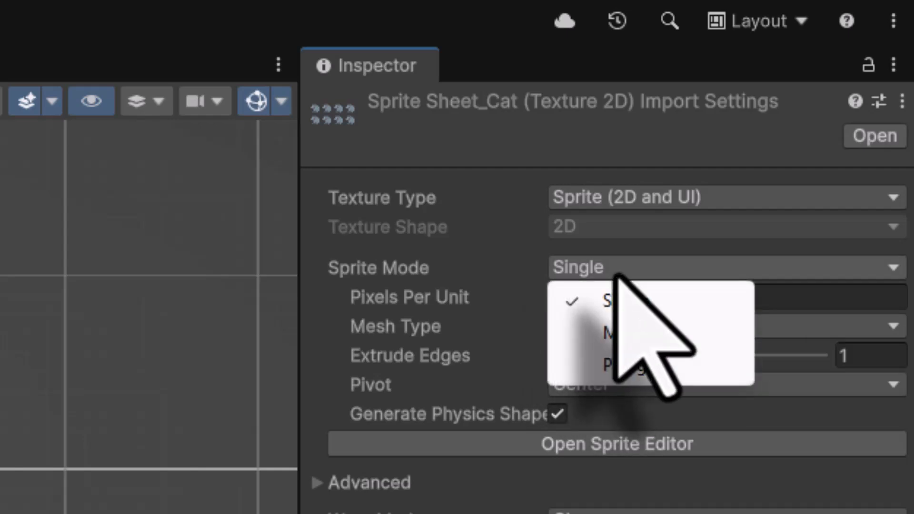
{"action": "left_click", "coordinate": [619, 333]}
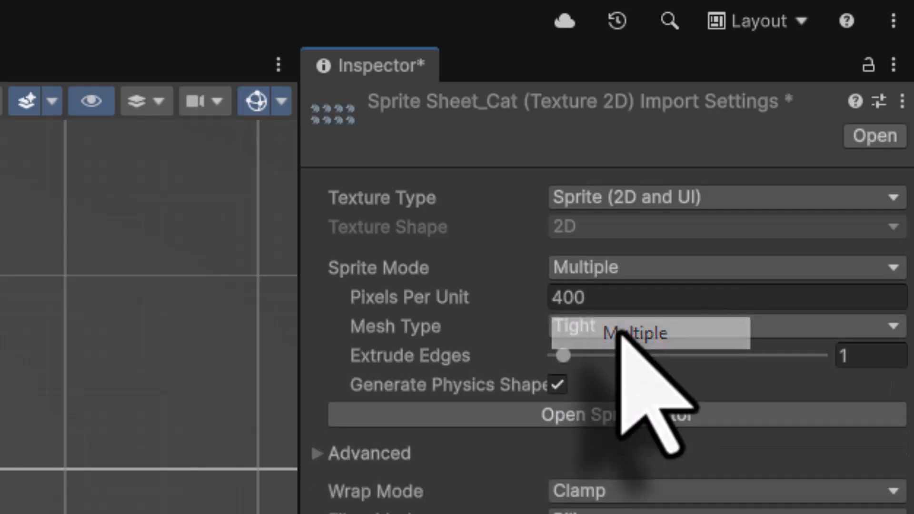
{"action": "left_click", "coordinate": [598, 413]}
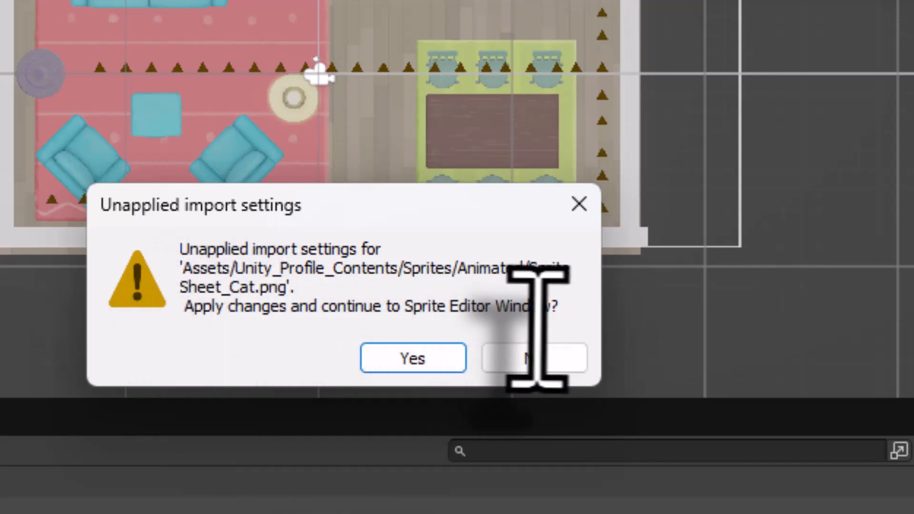
{"action": "left_click", "coordinate": [412, 360]}
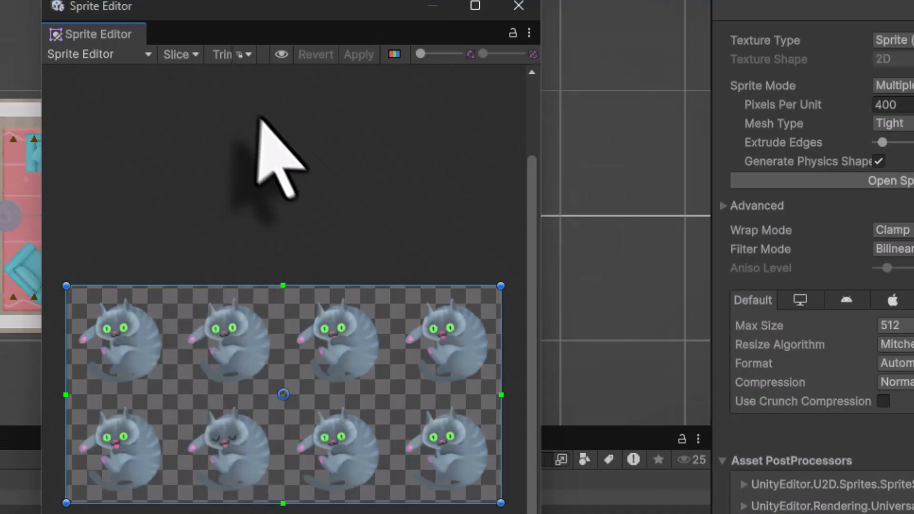
Slice the cat sheet with the Automatic type and the Delete Existing method, apply the slices, and close the Sprite Editor.
{"action": "left_click", "coordinate": [196, 55]}
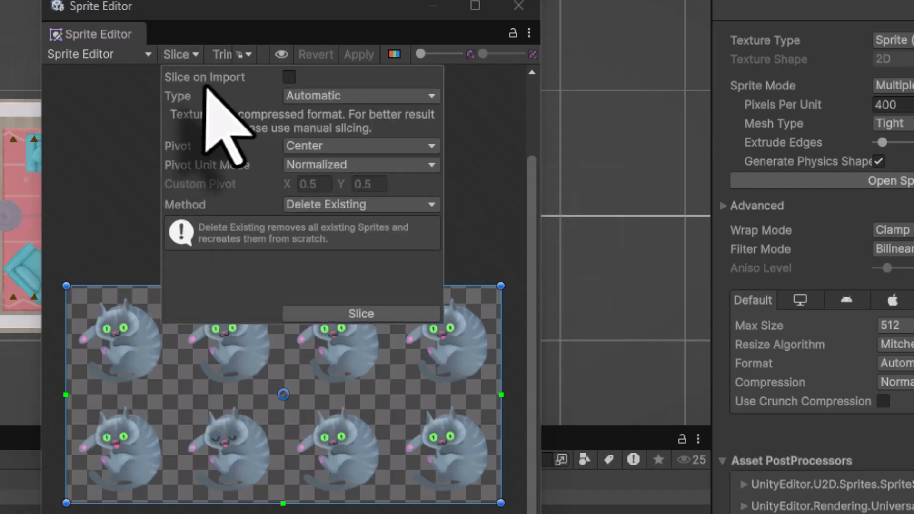
{"action": "left_click", "coordinate": [291, 95]}
{"action": "left_click", "coordinate": [357, 116]}
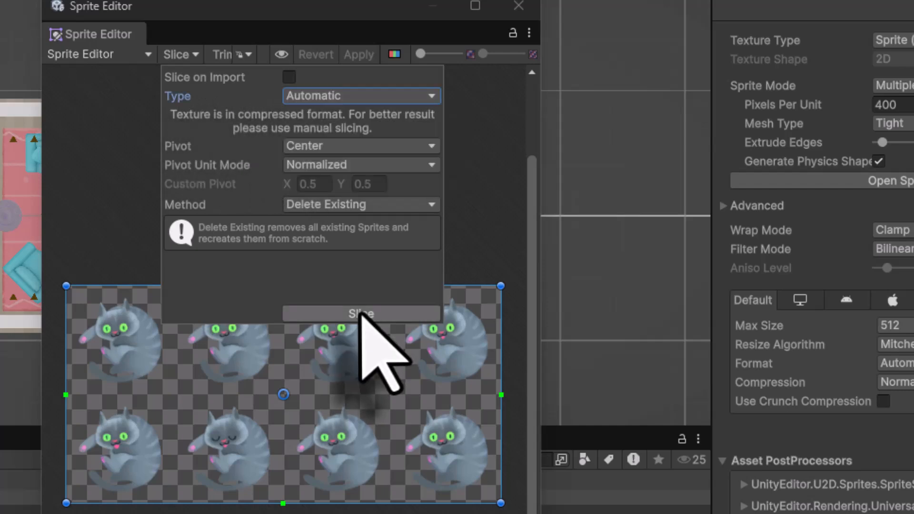
{"action": "left_click", "coordinate": [360, 314]}
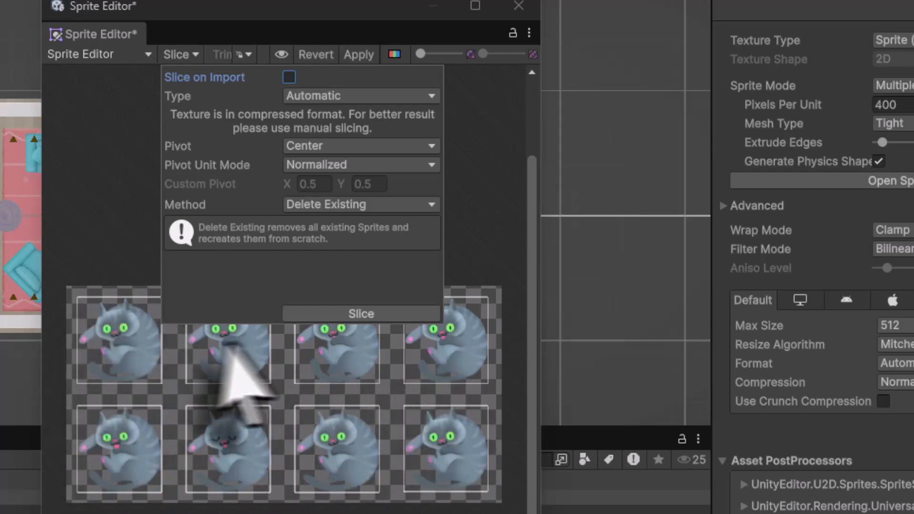
{"action": "left_click", "coordinate": [363, 54]}
{"action": "left_click", "coordinate": [519, 7]}
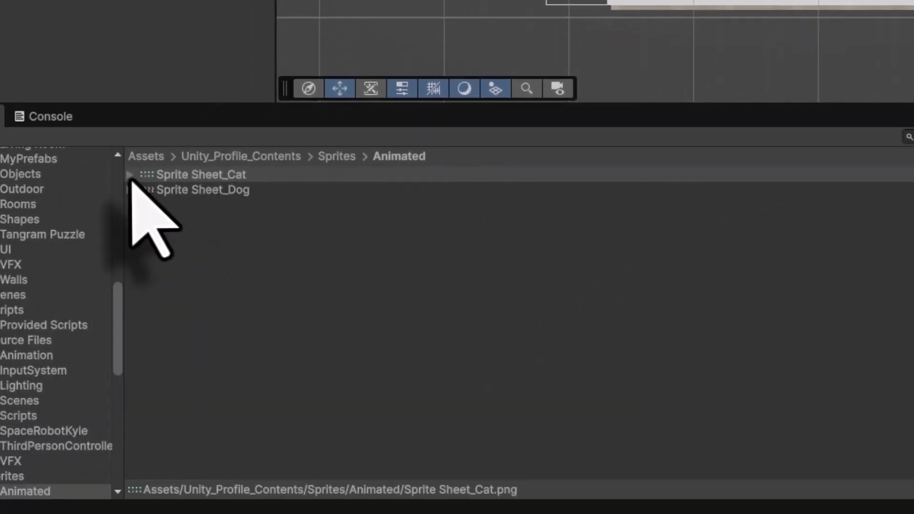
Expand Sprite Sheet_Cat and preview its sliced frames from Sprite Sheet_Cat_0 to Sprite Sheet_Cat_7 one after another.
{"action": "left_click", "coordinate": [130, 177]}
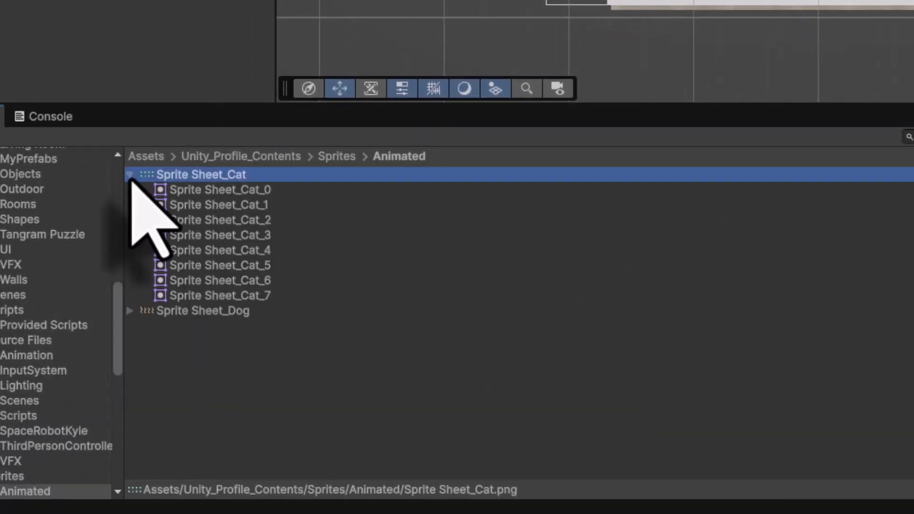
{"action": "left_click", "coordinate": [205, 190]}
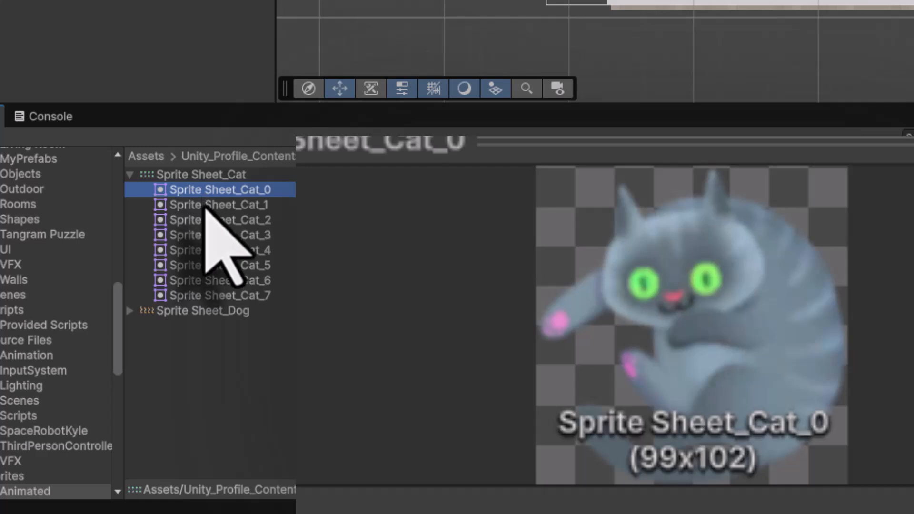
{"action": "left_click", "coordinate": [206, 204]}
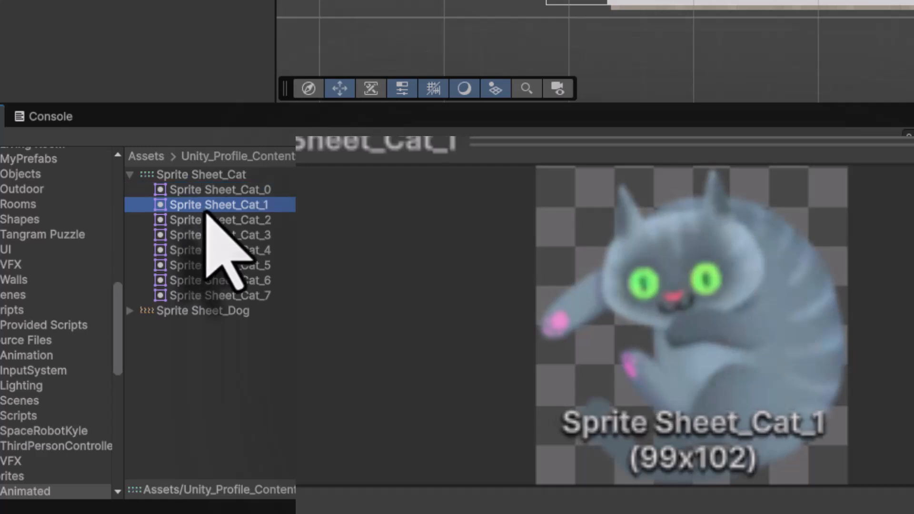
{"action": "left_click", "coordinate": [206, 226]}
{"action": "left_click", "coordinate": [207, 235]}
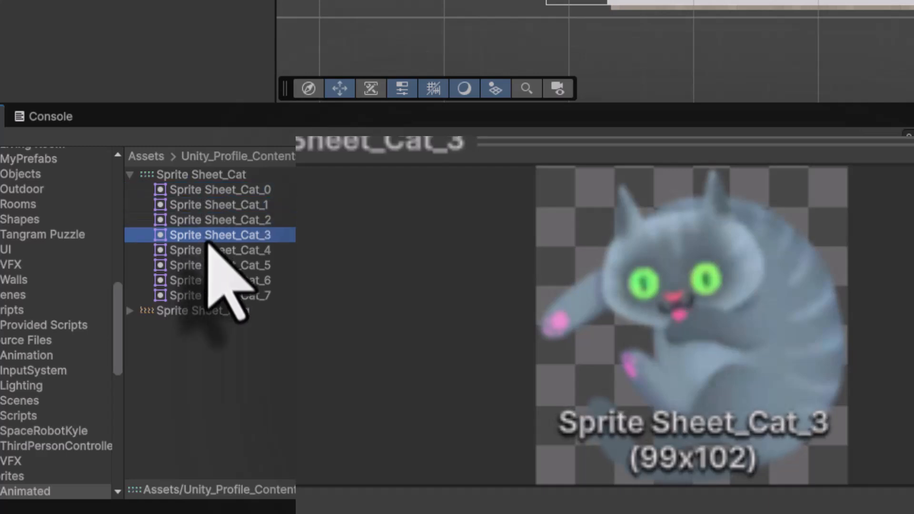
{"action": "left_click", "coordinate": [208, 250]}
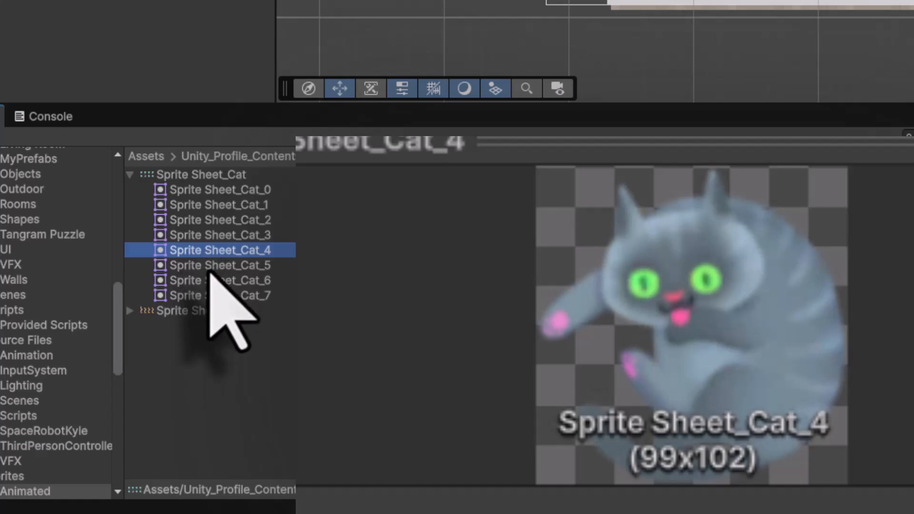
{"action": "left_click", "coordinate": [210, 266]}
{"action": "left_click", "coordinate": [208, 280]}
{"action": "left_click", "coordinate": [206, 296]}
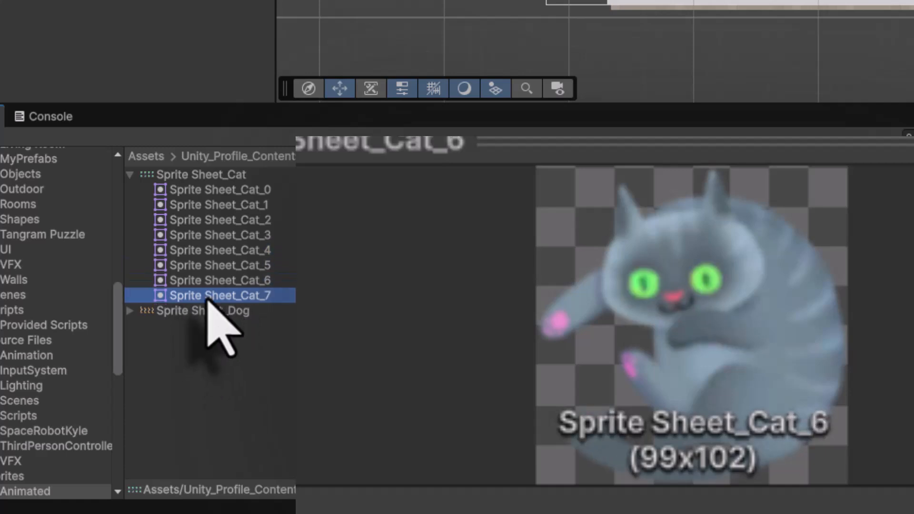
Add frames Sprite Sheet_Cat_0 to Sprite Sheet_Cat_7 to the scene together as one animated sprite, saving its animation clip in the Animated folder.
{"action": "left_click", "coordinate": [216, 191]}
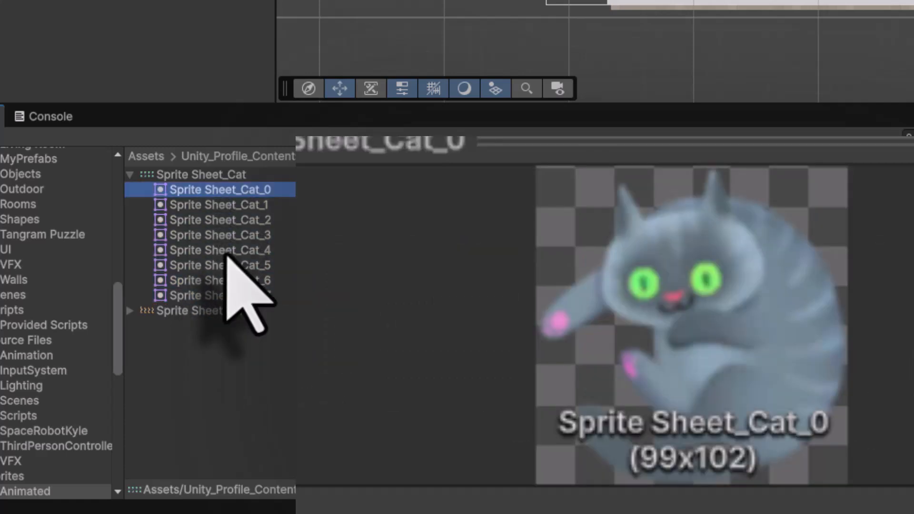
{"action": "left_click", "coordinate": [240, 296], "text": "shift"}
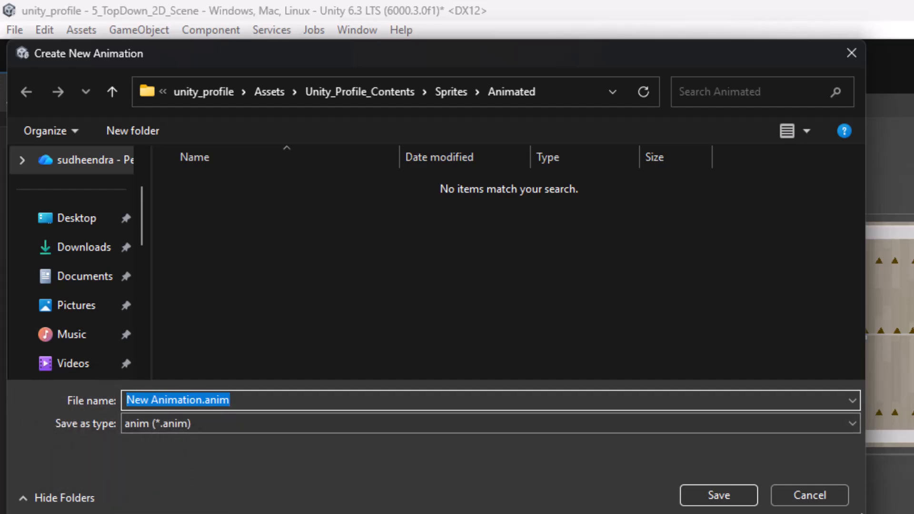
{"action": "left_click", "coordinate": [715, 500]}
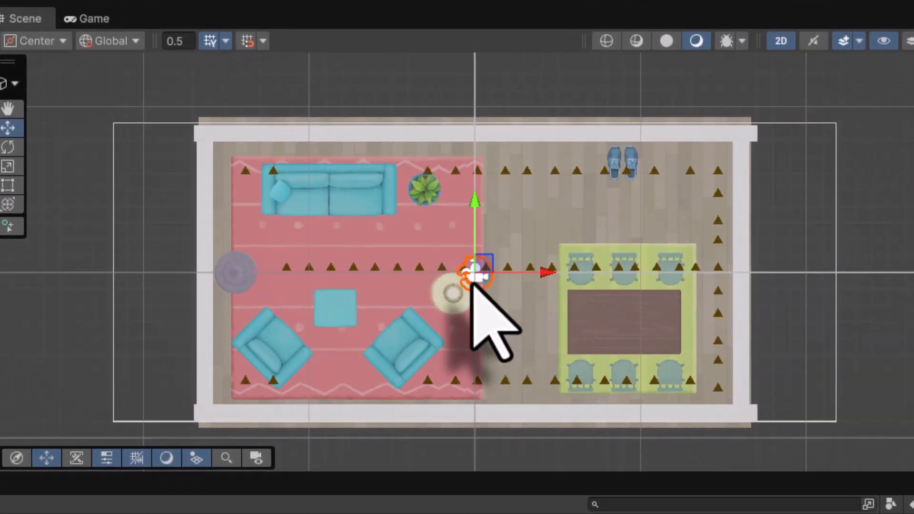
Place the cat on the wooden floor between the potted plant and the dining area, with its Order in Layer set to 2.
{"action": "left_click_drag", "start_coordinate": [484, 262], "coordinate": [516, 173]}
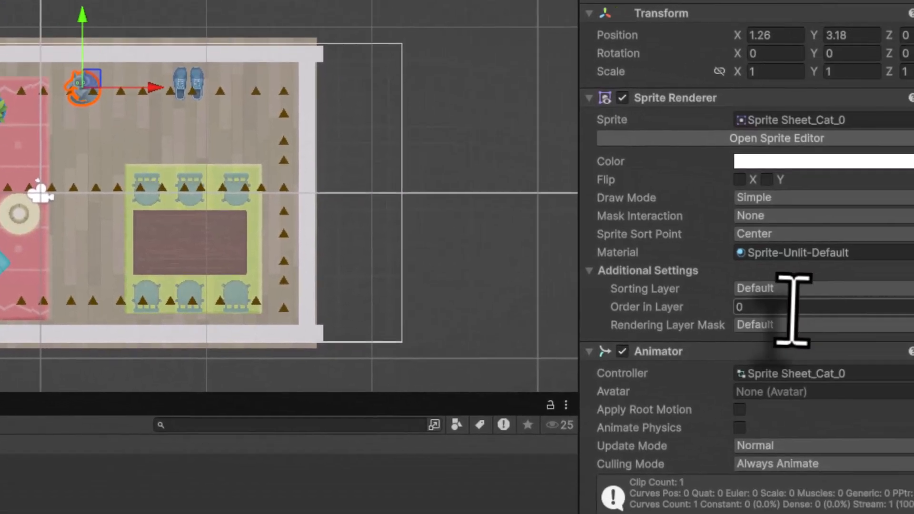
{"action": "left_click", "coordinate": [791, 309]}
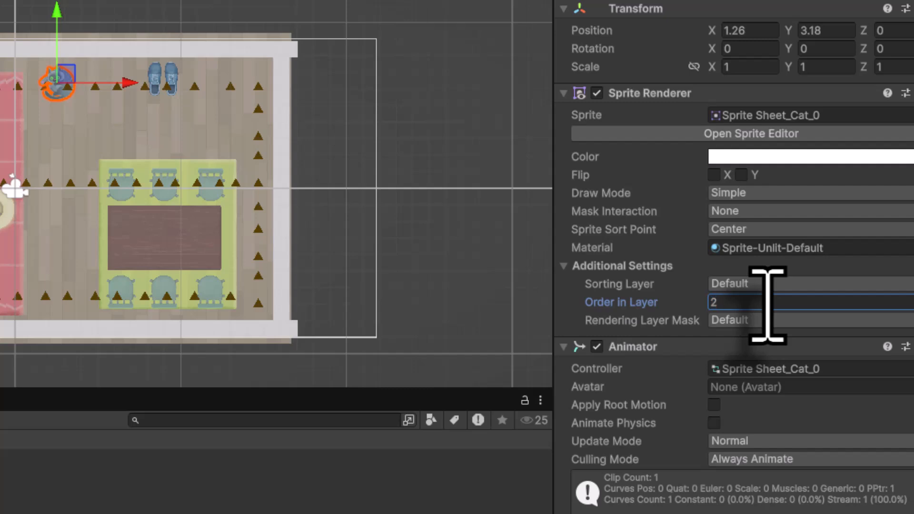
{"action": "left_click_drag", "start_coordinate": [70, 79], "coordinate": [55, 117]}
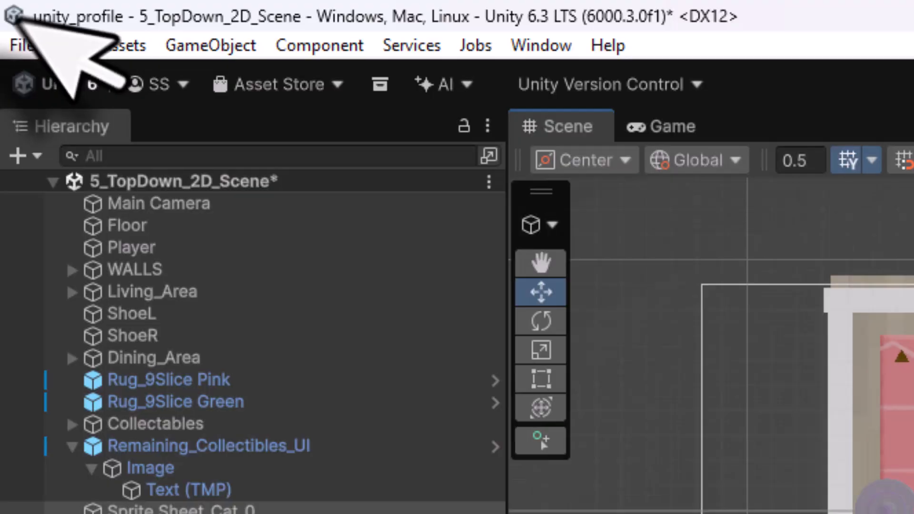
Save the scene and play-test it by driving the player along the middle dirt row and around the animated cat, ending with play mode stopped.
{"action": "left_click", "coordinate": [26, 40]}
{"action": "left_click", "coordinate": [67, 177]}
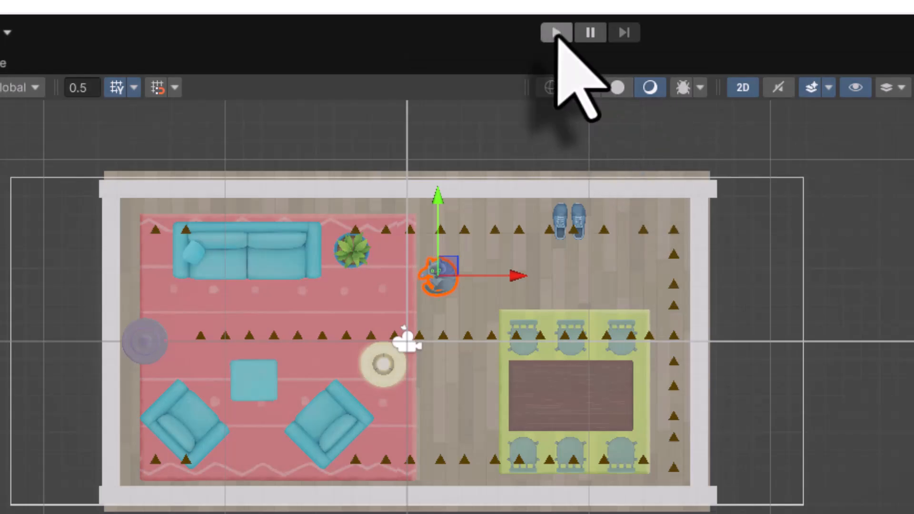
{"action": "left_click", "coordinate": [553, 30]}
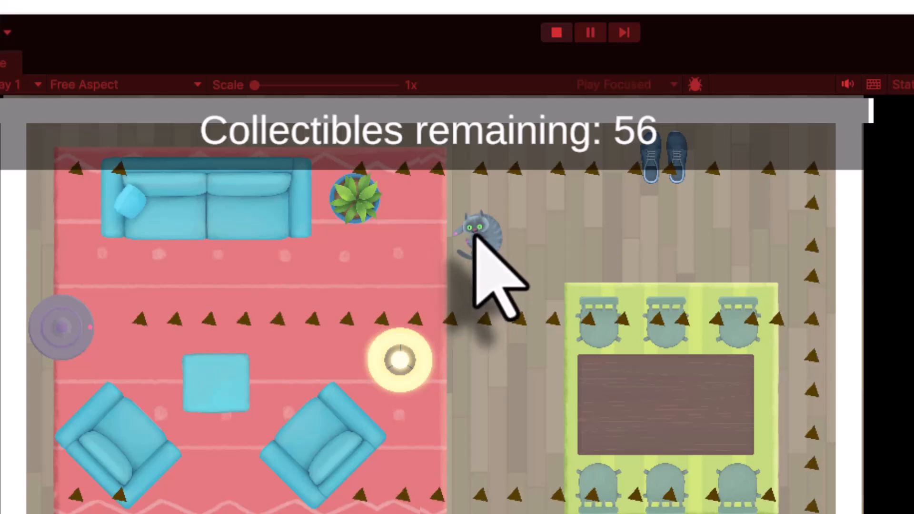
{"action": "key", "text": "Right"}
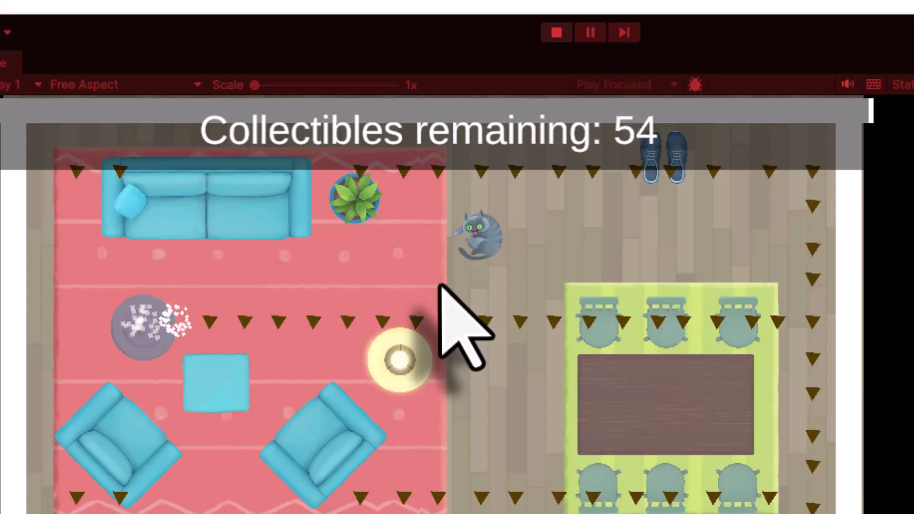
{"action": "key", "text": "Right"}
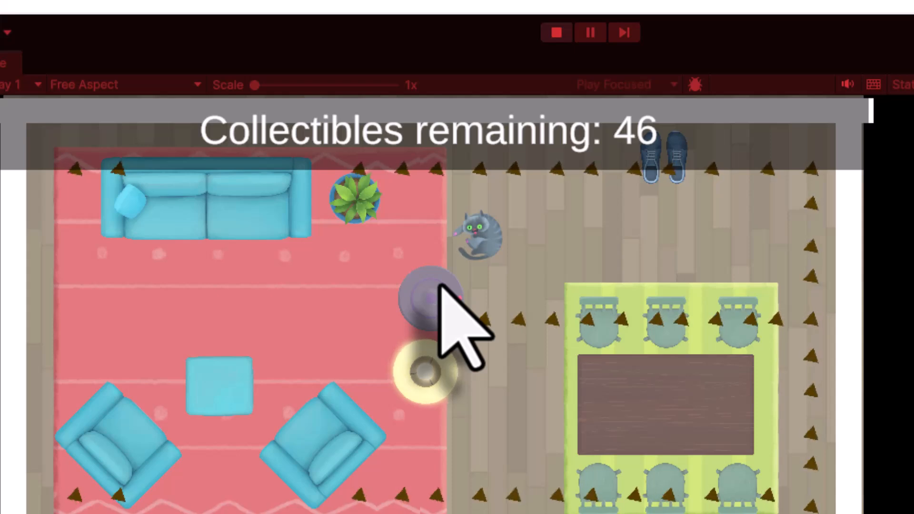
{"action": "key", "text": "Up"}
{"action": "key", "text": "Right"}
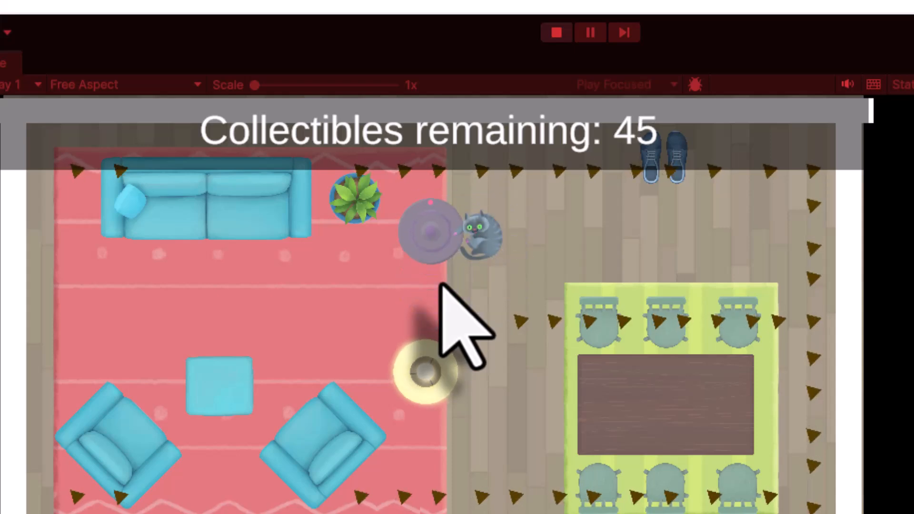
{"action": "key", "text": "Right"}
{"action": "key", "text": "Down"}
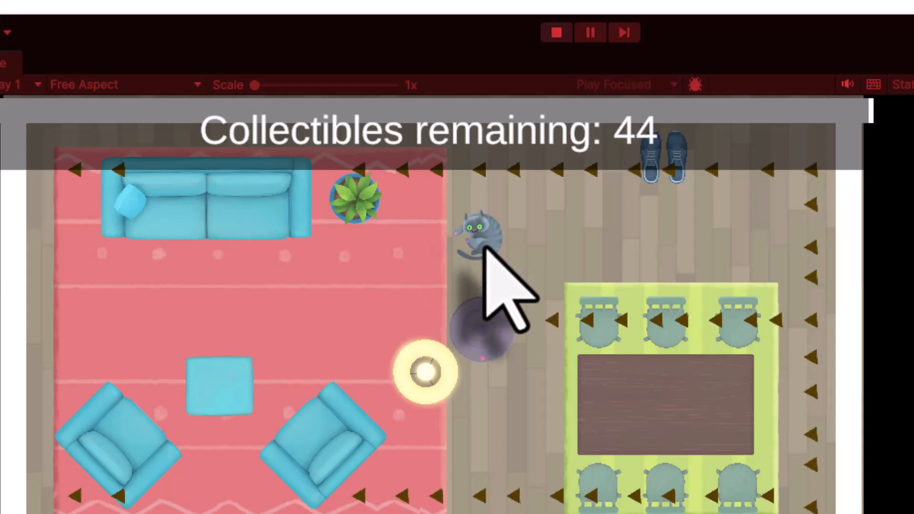
{"action": "left_click", "coordinate": [562, 31]}
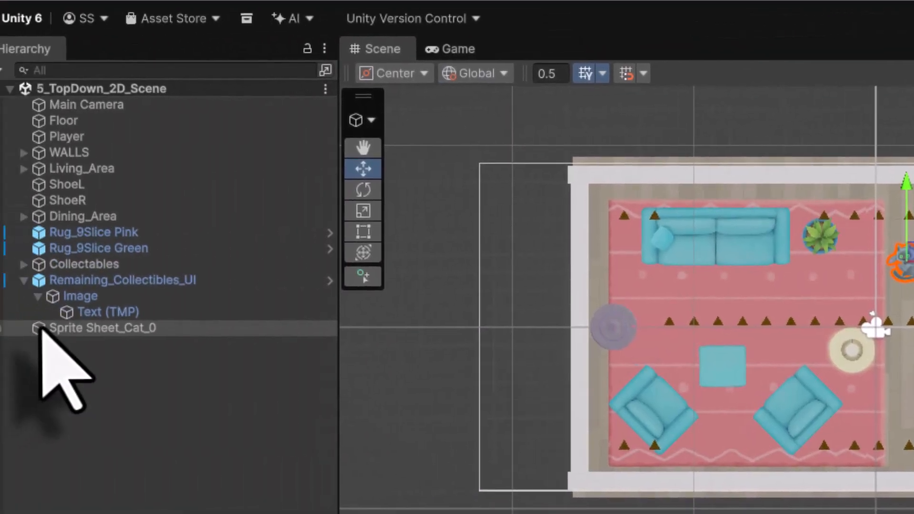
Rename the Sprite Sheet_Cat_0 object in the scene hierarchy to Cat_animation.
{"action": "left_click", "coordinate": [42, 329]}
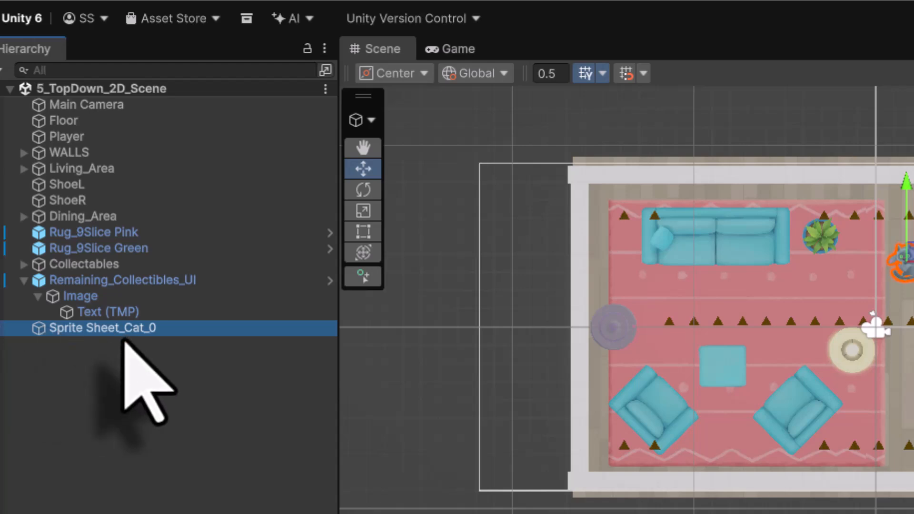
{"action": "key", "text": "F2"}
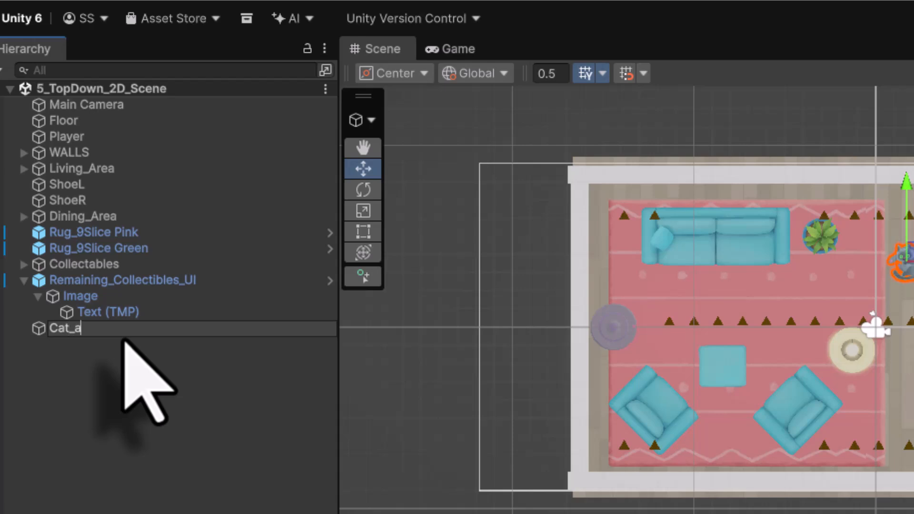
{"action": "type", "text": "Cat_animation"}
{"action": "key", "text": "Return"}
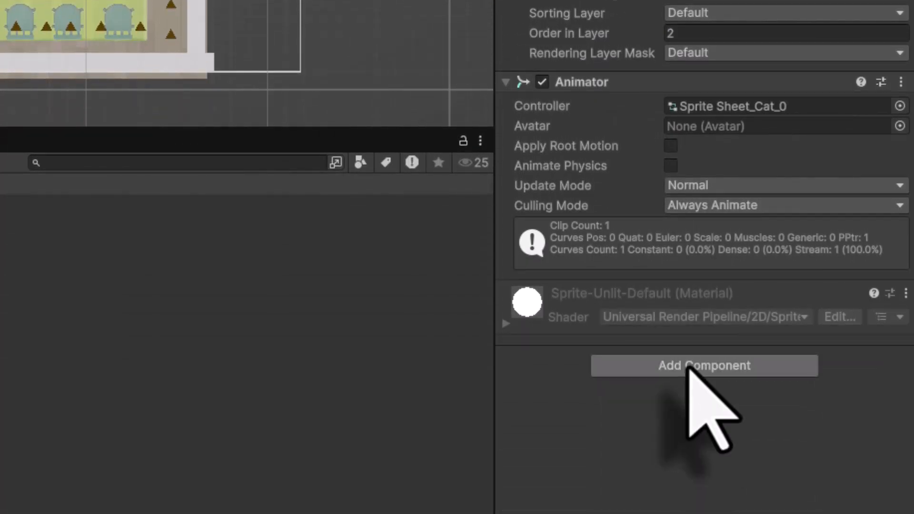
Add a Circle Collider 2D component to Cat_animation.
{"action": "left_click", "coordinate": [689, 369]}
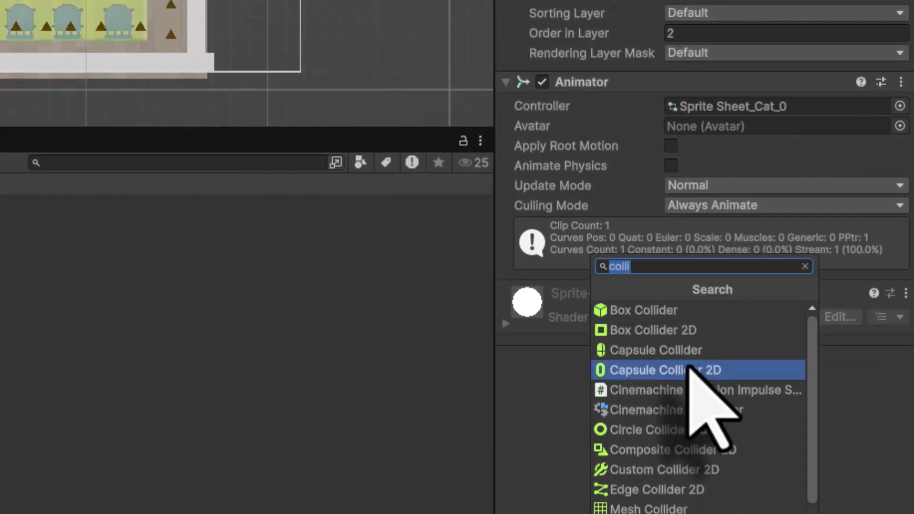
{"action": "type", "text": "colli"}
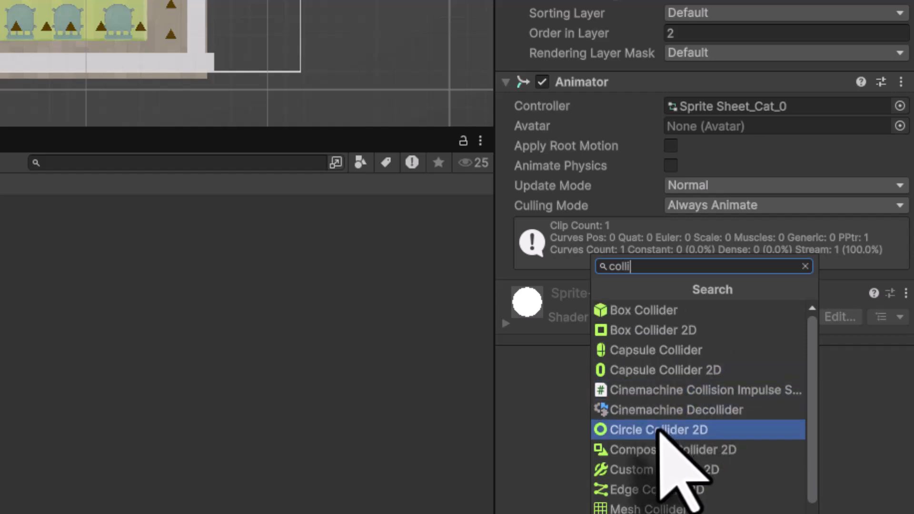
{"action": "left_click", "coordinate": [659, 430]}
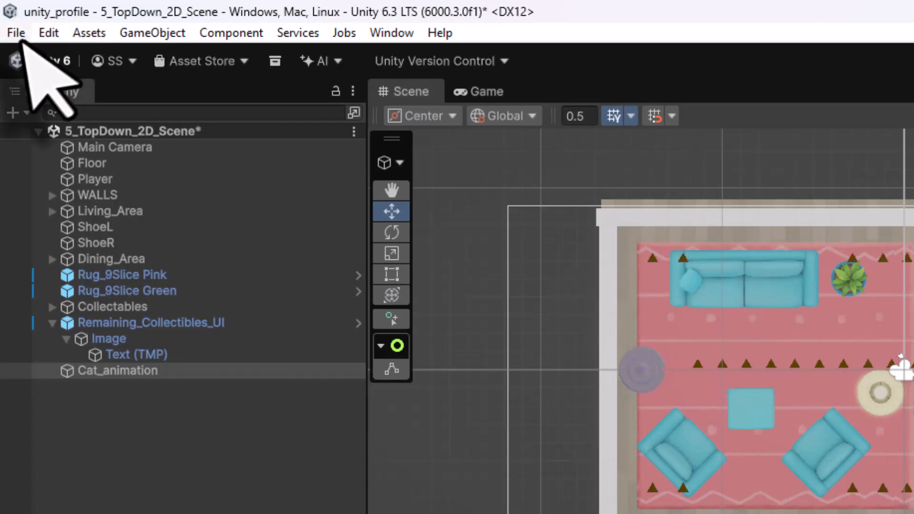
Save the scene and play-test the cat's collider by driving the player along the middle row and repeatedly up against the cat, ending with play mode stopped.
{"action": "left_click", "coordinate": [16, 33]}
{"action": "left_click", "coordinate": [46, 131]}
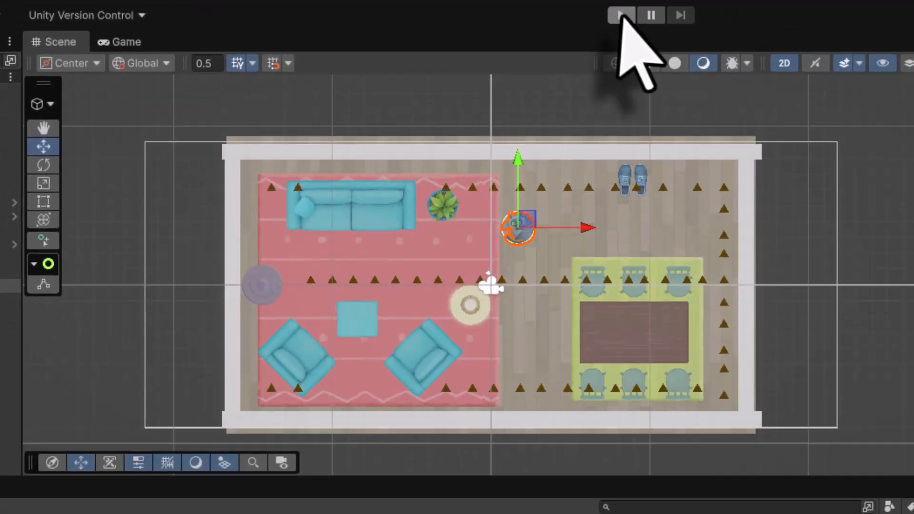
{"action": "left_click", "coordinate": [622, 16]}
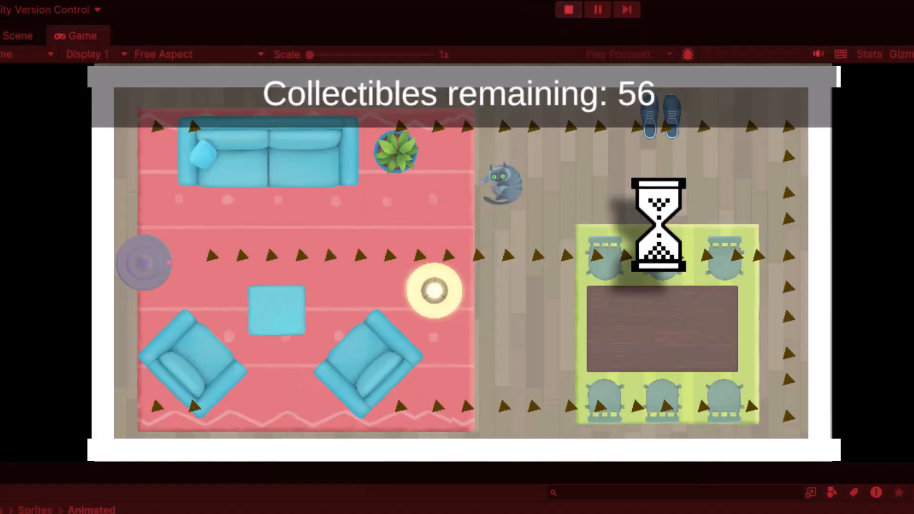
{"action": "key", "text": "Right"}
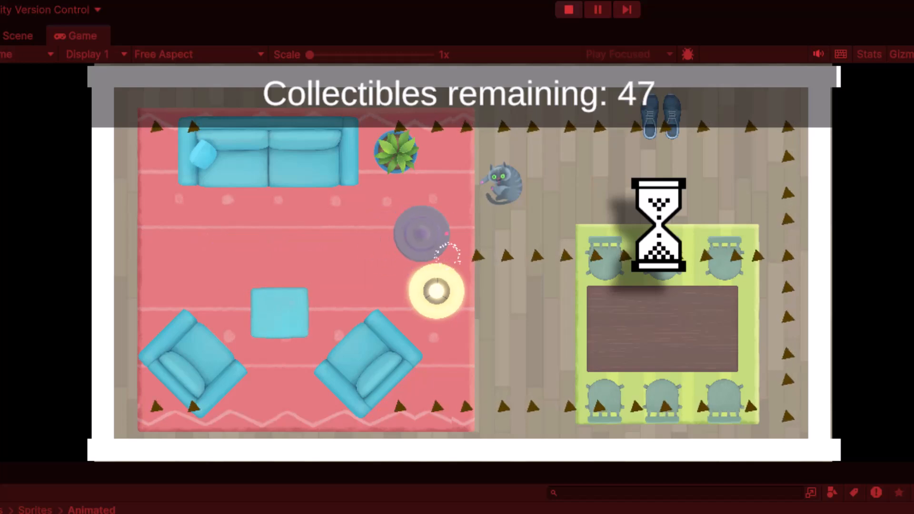
{"action": "key", "text": "Right"}
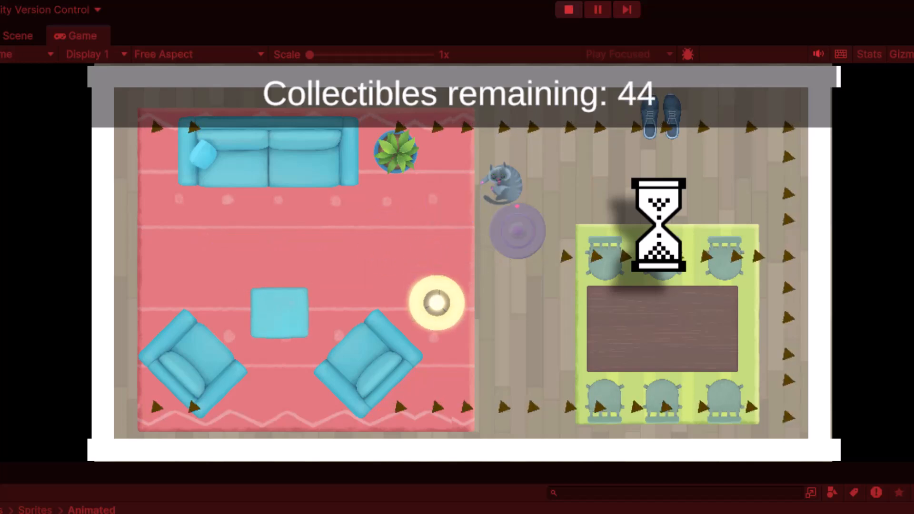
{"action": "key", "text": "Down"}
{"action": "key", "text": "Up"}
{"action": "key", "text": "Down"}
{"action": "key", "text": "Up"}
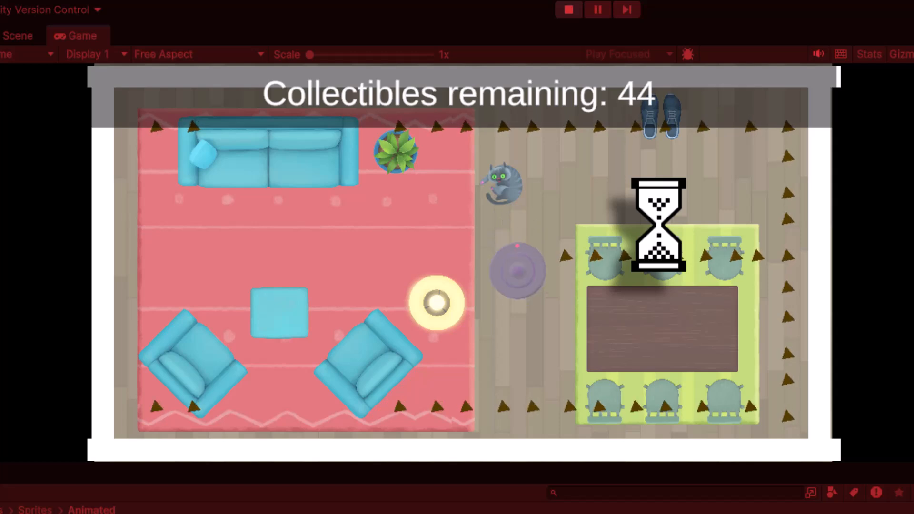
{"action": "key", "text": "Down"}
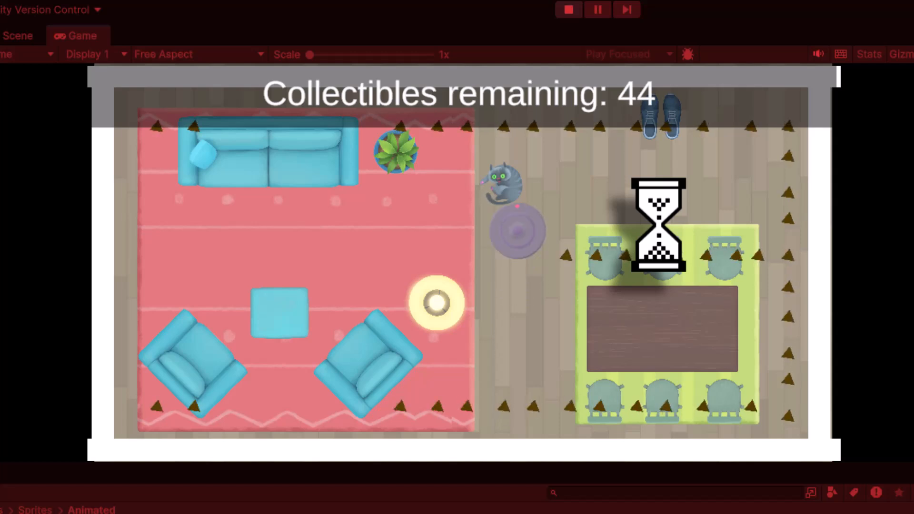
{"action": "left_click", "coordinate": [568, 9]}
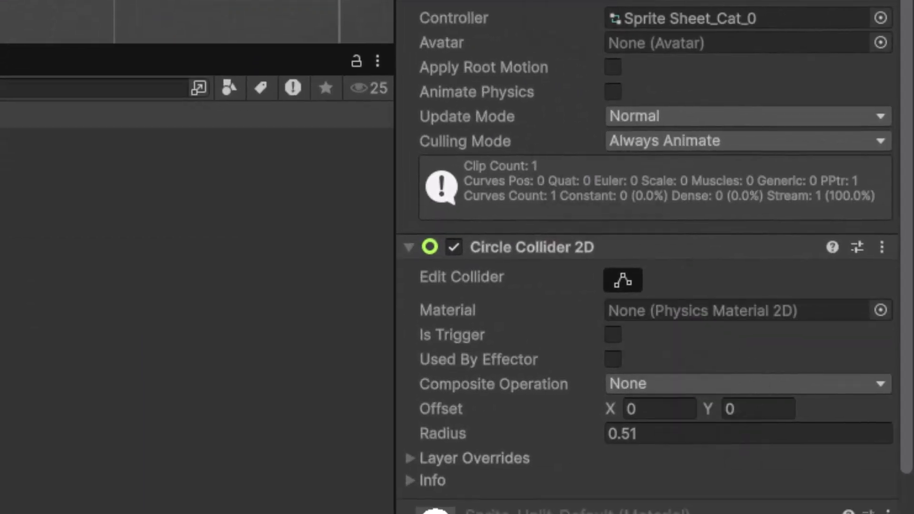
Add a Rigidbody 2D component to Cat_animation and set its Gravity Scale to 0.
{"action": "scroll", "coordinate": [584, 14], "scroll_direction": "down", "scroll_amount": 3}
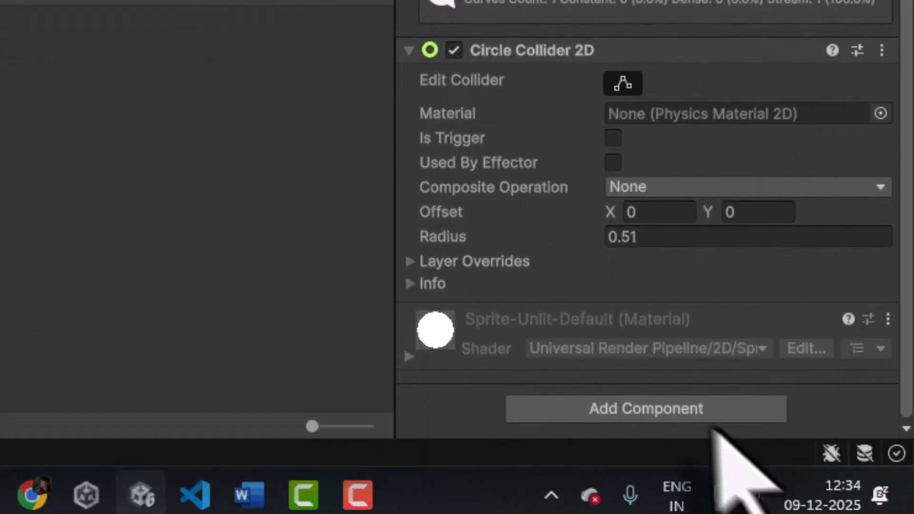
{"action": "left_click", "coordinate": [706, 418]}
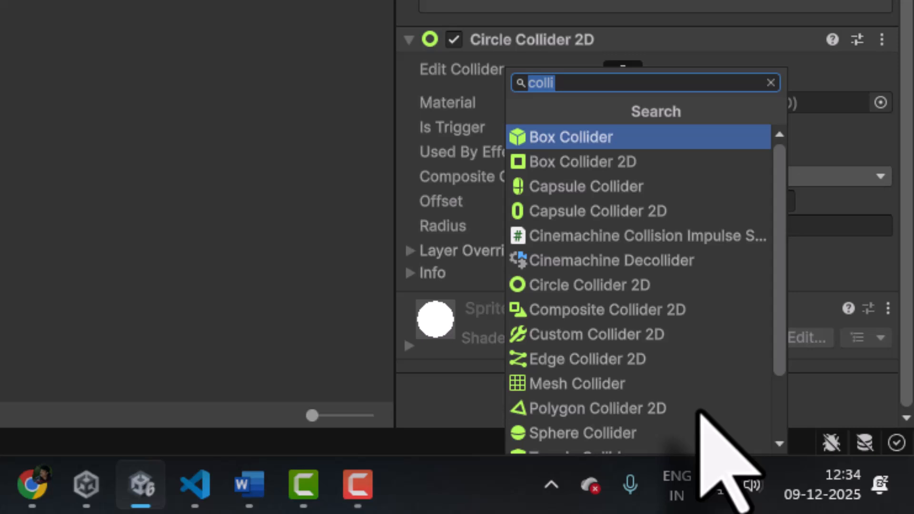
{"action": "type", "text": "rigi"}
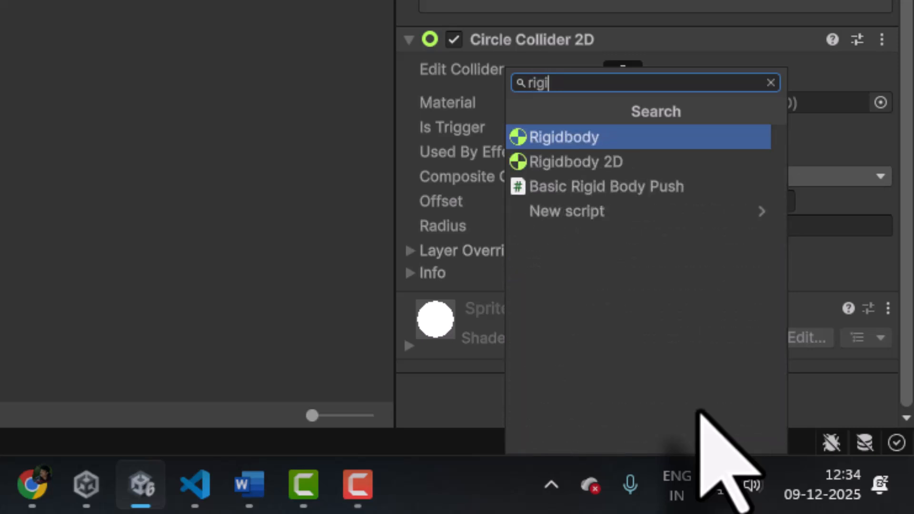
{"action": "double_click", "coordinate": [612, 168]}
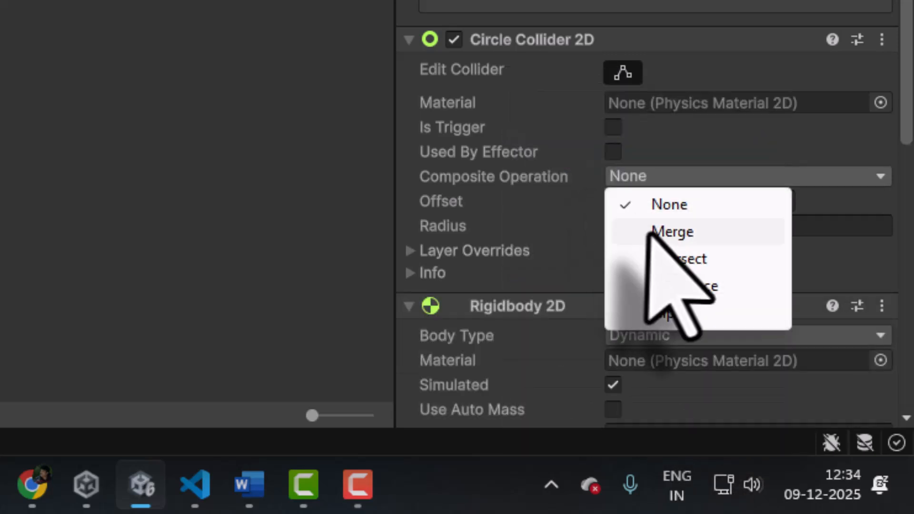
{"action": "left_click", "coordinate": [667, 204]}
{"action": "scroll", "coordinate": [702, 229], "scroll_direction": "down", "scroll_amount": 5}
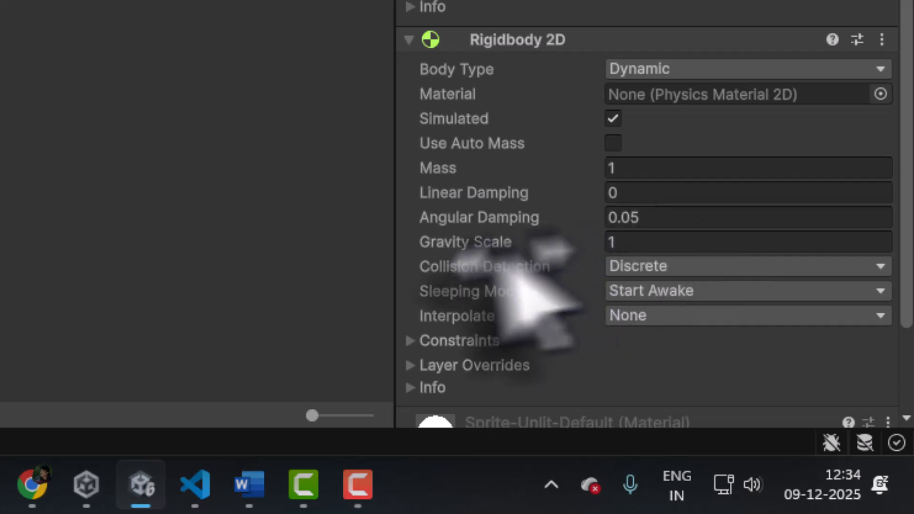
{"action": "left_click", "coordinate": [610, 243]}
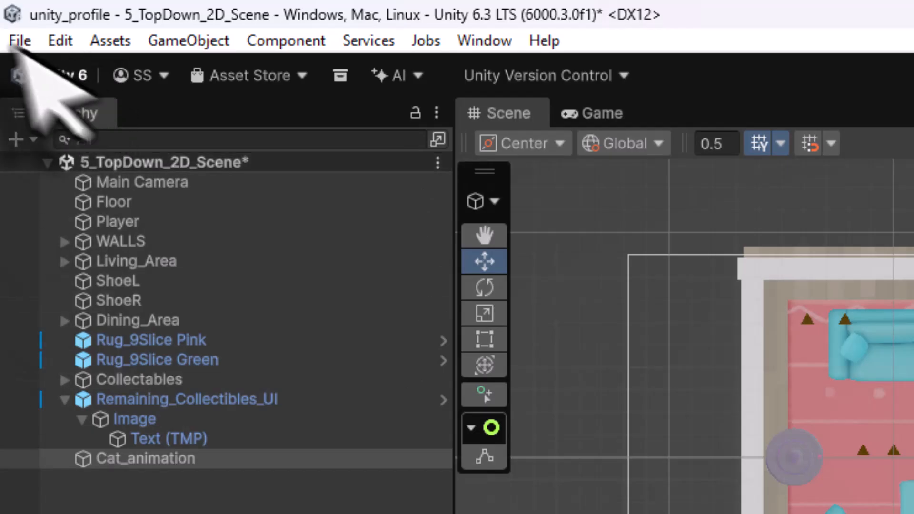
Save the scene and play-test the cat's rigidbody by driving the player along the middle row and into the cat, ending with play mode stopped.
{"action": "left_click", "coordinate": [18, 37]}
{"action": "left_click", "coordinate": [62, 162]}
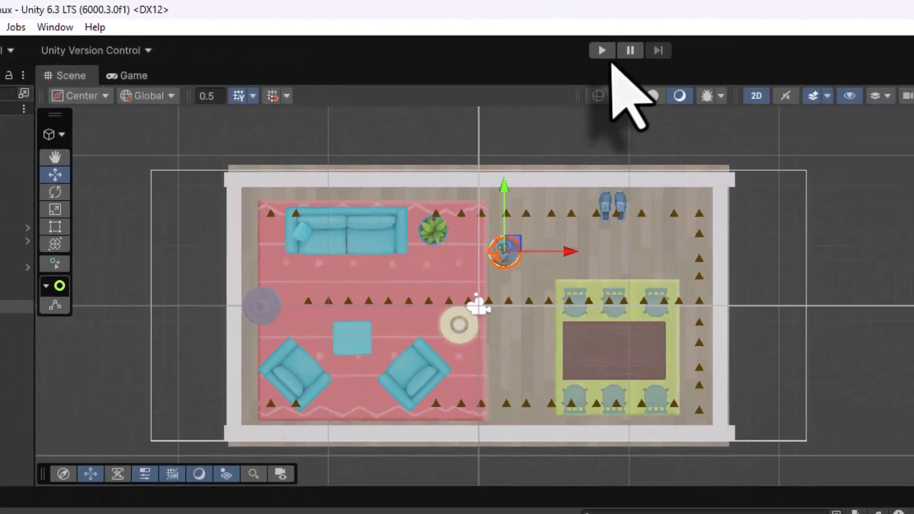
{"action": "left_click", "coordinate": [602, 49]}
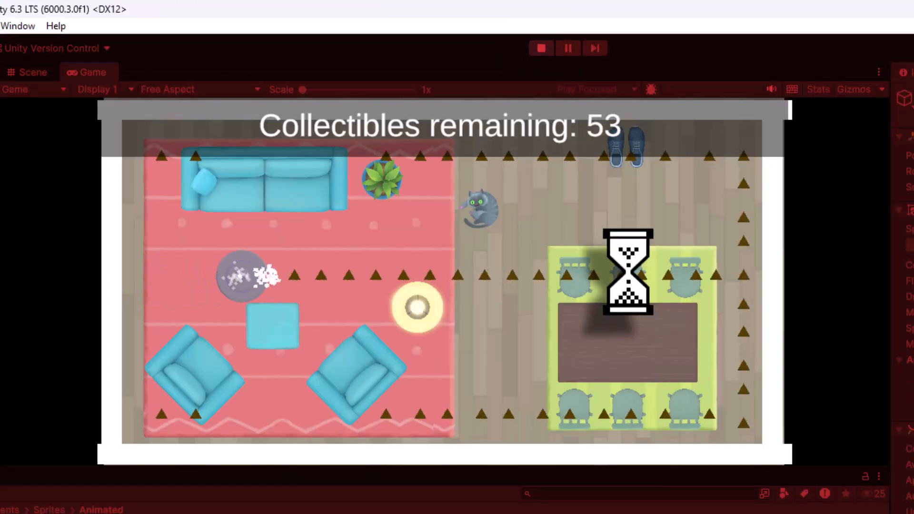
{"action": "key", "text": "Right"}
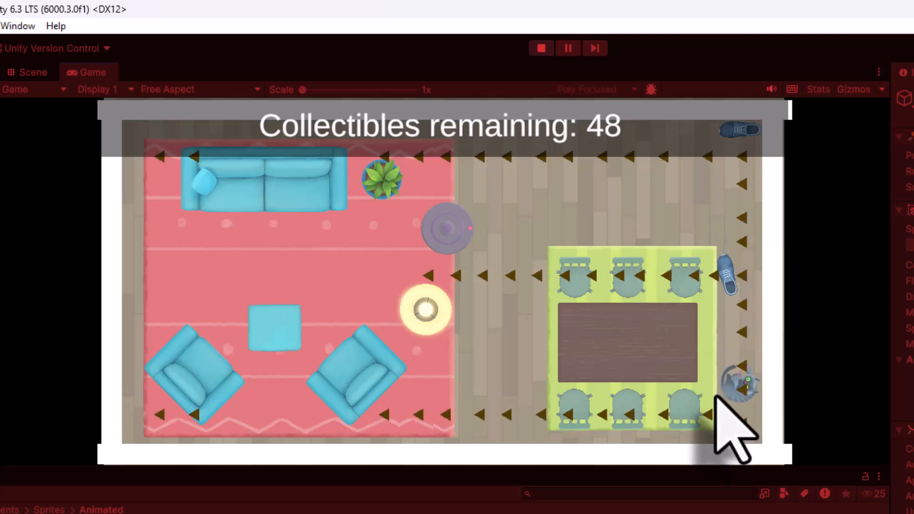
{"action": "left_click", "coordinate": [542, 48]}
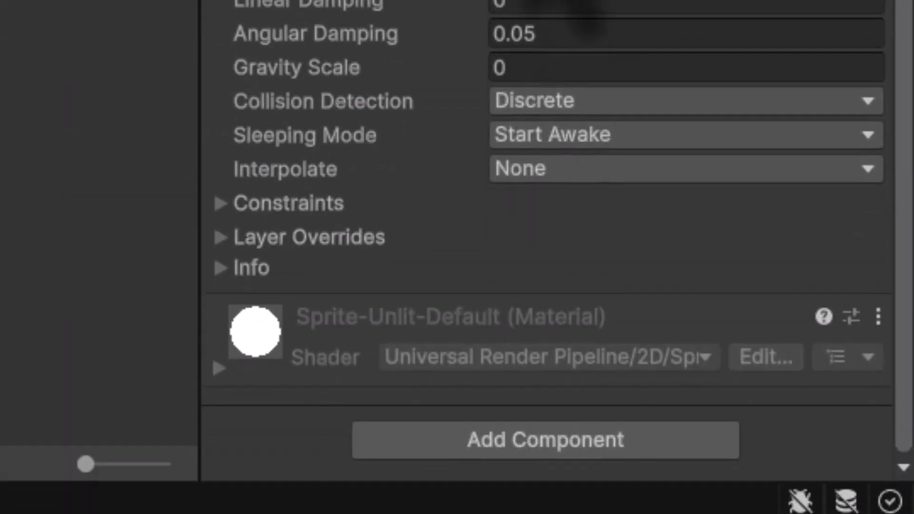
Set both the Linear Damping and the Angular Damping of the cat's Rigidbody 2D to 6.
{"action": "left_click", "coordinate": [530, 274]}
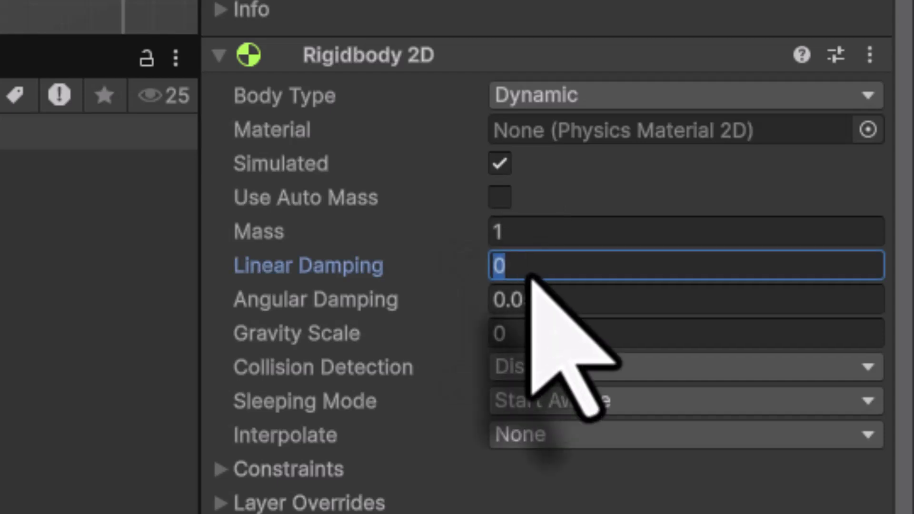
{"action": "type", "text": "6"}
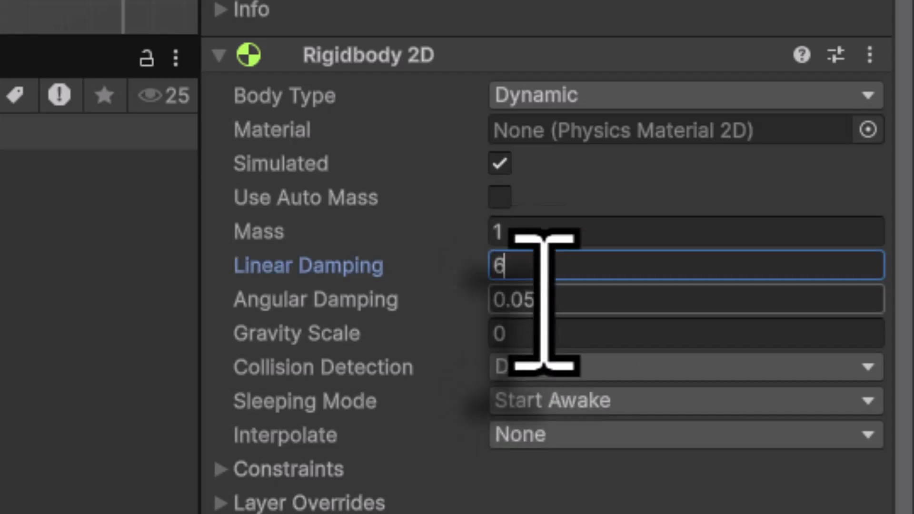
{"action": "left_click", "coordinate": [544, 300]}
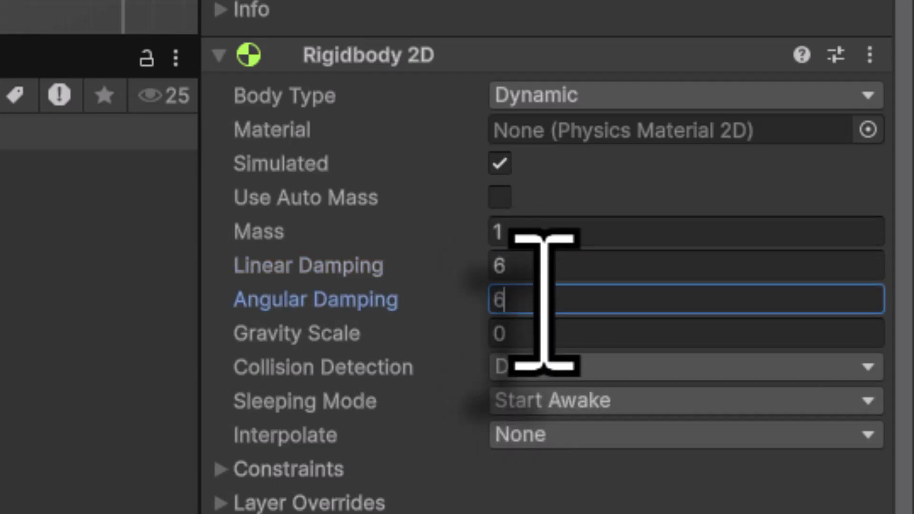
{"action": "type", "text": "6"}
{"action": "left_click", "coordinate": [523, 233]}
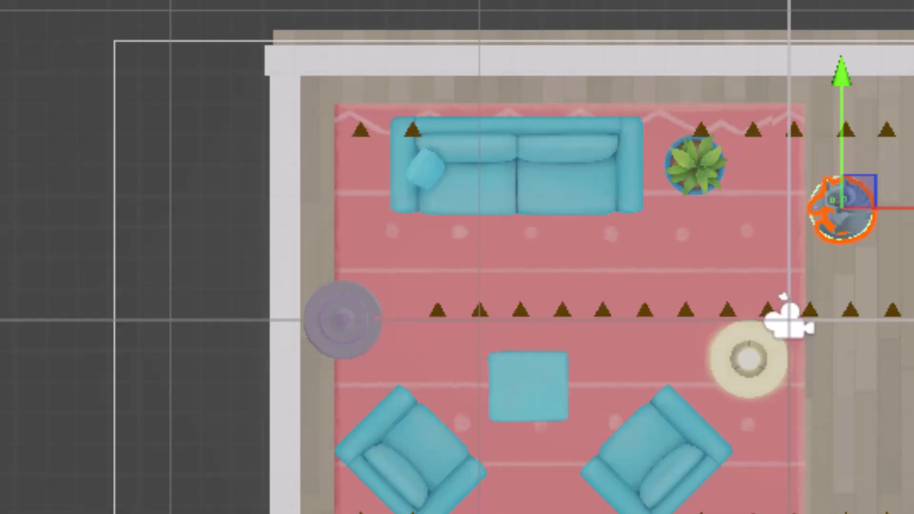
Save the scene and play-test the cat's damping by pushing the cat with the player across the wooden floor toward the shoes.
{"action": "left_click", "coordinate": [24, 55]}
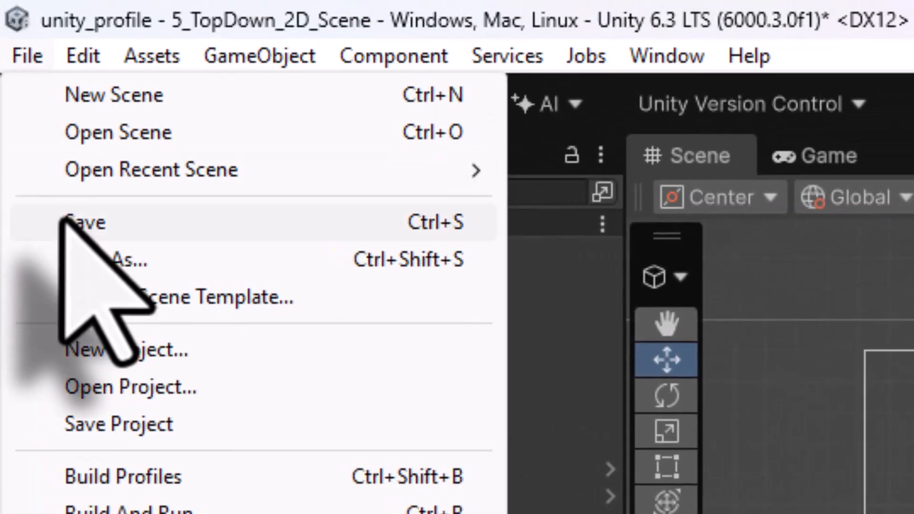
{"action": "left_click", "coordinate": [65, 222]}
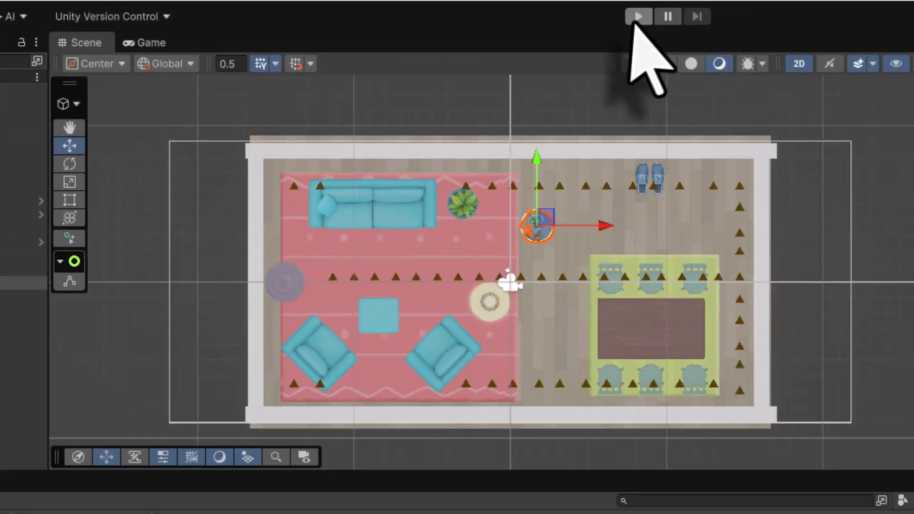
{"action": "left_click", "coordinate": [637, 14]}
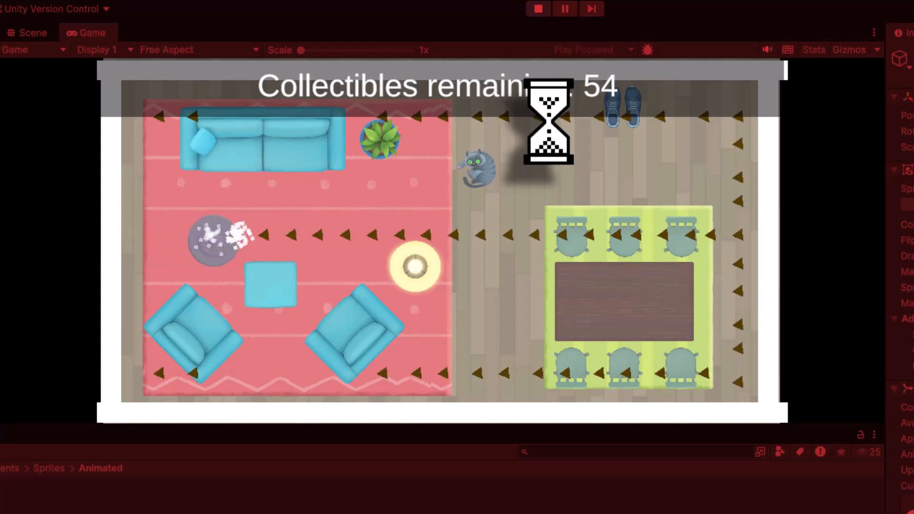
{"action": "key", "text": "Right"}
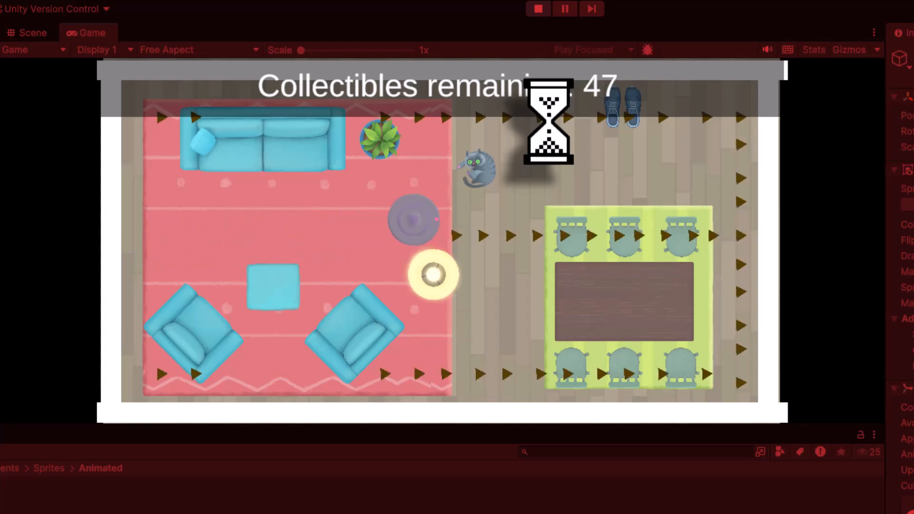
{"action": "key", "text": "Right"}
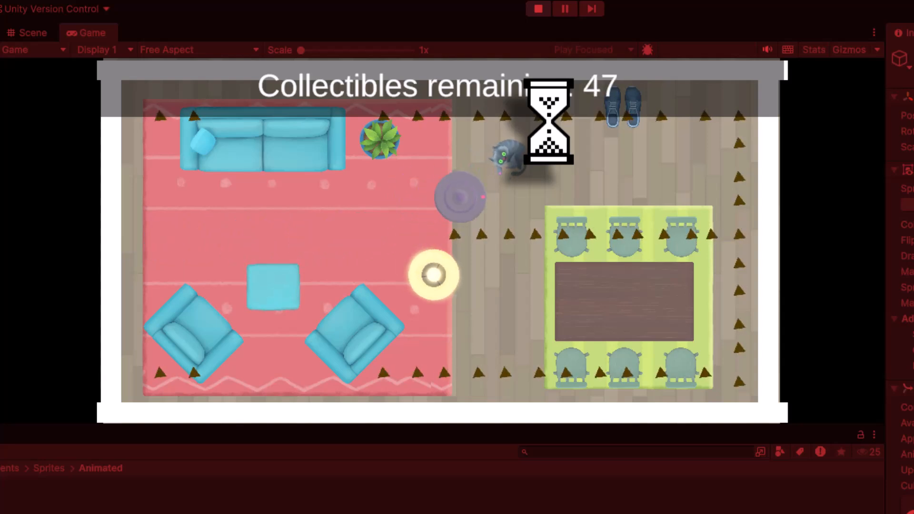
{"action": "key", "text": "Up"}
{"action": "key", "text": "Right"}
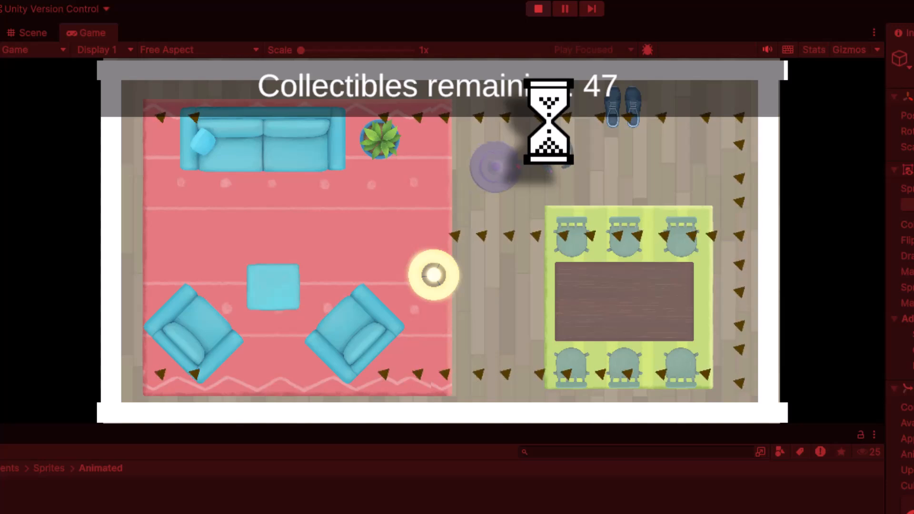
{"action": "key", "text": "Right"}
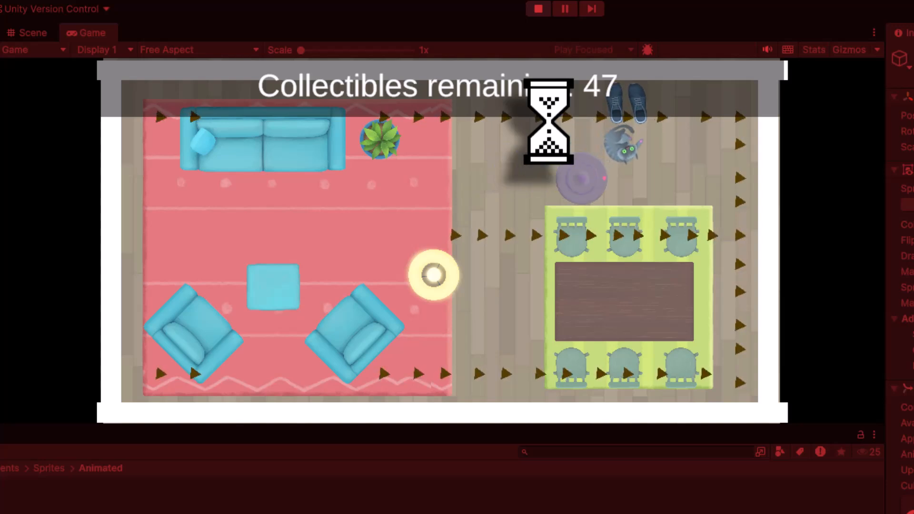
{"action": "key", "text": "Right"}
{"action": "key", "text": "Right"}
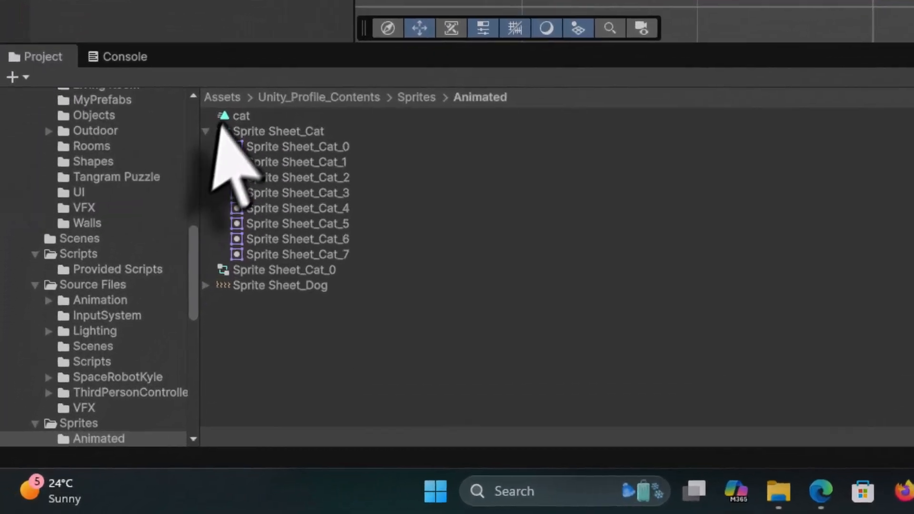
Open the Unity_Profile_Contents/Sprites/Animated folder from the Assets root and collapse the Sprite Sheet_Cat sprites.
{"action": "left_click", "coordinate": [110, 307]}
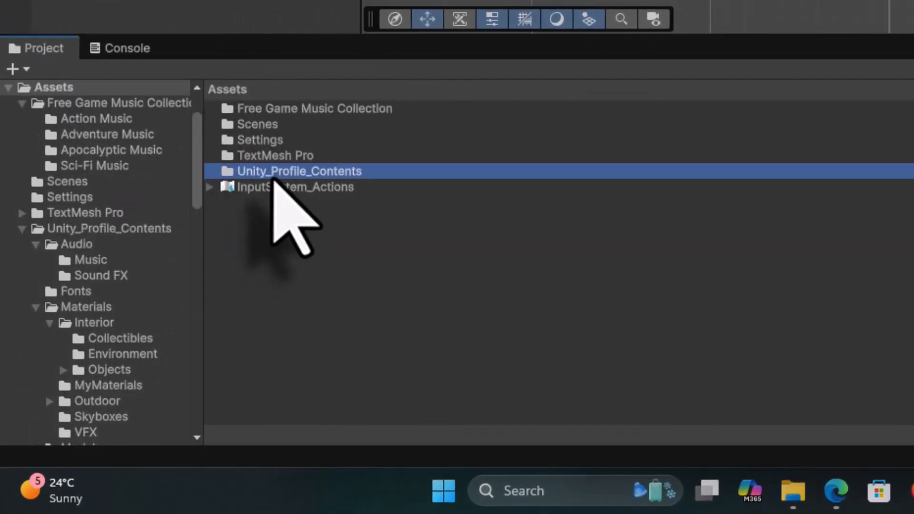
{"action": "double_click", "coordinate": [273, 172]}
{"action": "left_click", "coordinate": [263, 234]}
{"action": "double_click", "coordinate": [263, 236]}
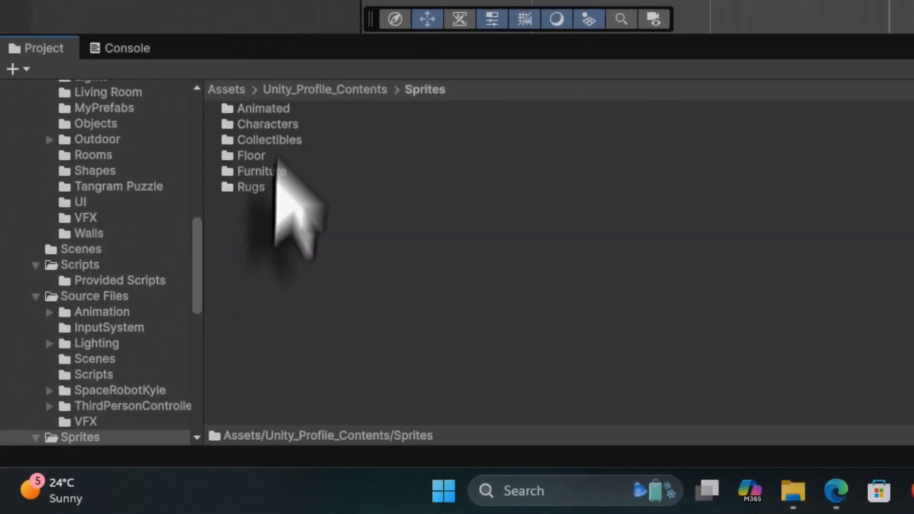
{"action": "double_click", "coordinate": [279, 111]}
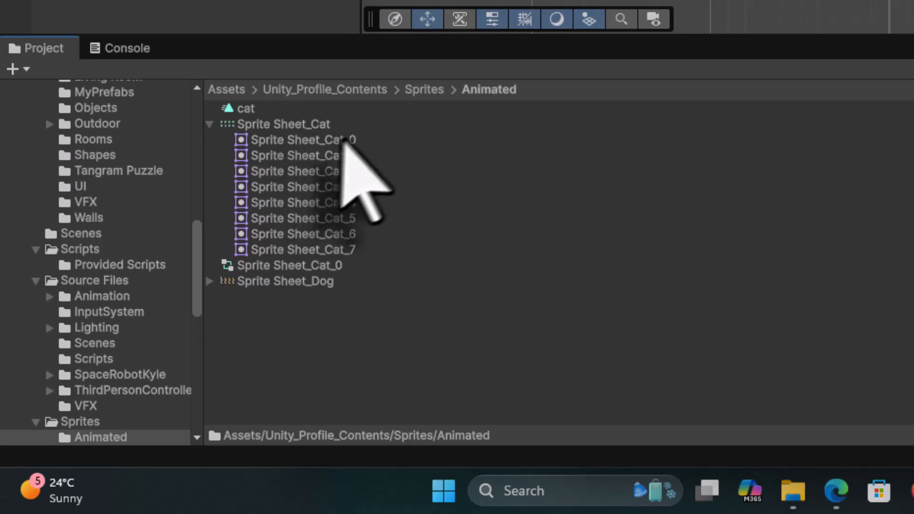
{"action": "left_click", "coordinate": [210, 124]}
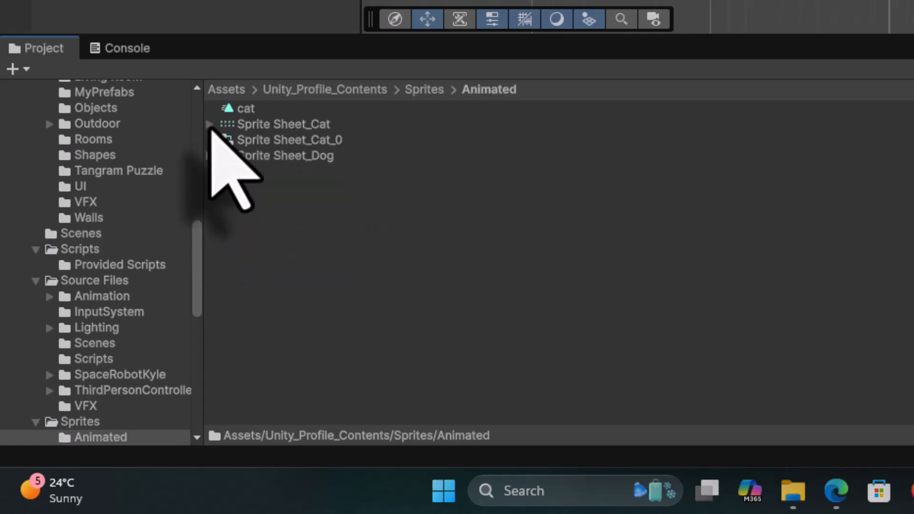
Set the Sprite Mode of Sprite Sheet_Dog to Multiple, then apply the import change and open the sheet in the Sprite Editor.
{"action": "left_click", "coordinate": [274, 156]}
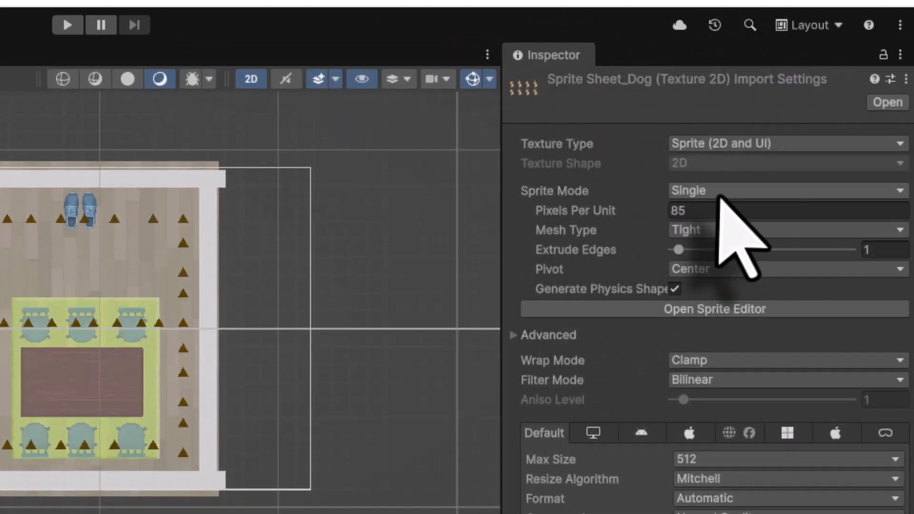
{"action": "left_click", "coordinate": [716, 190]}
{"action": "left_click", "coordinate": [725, 234]}
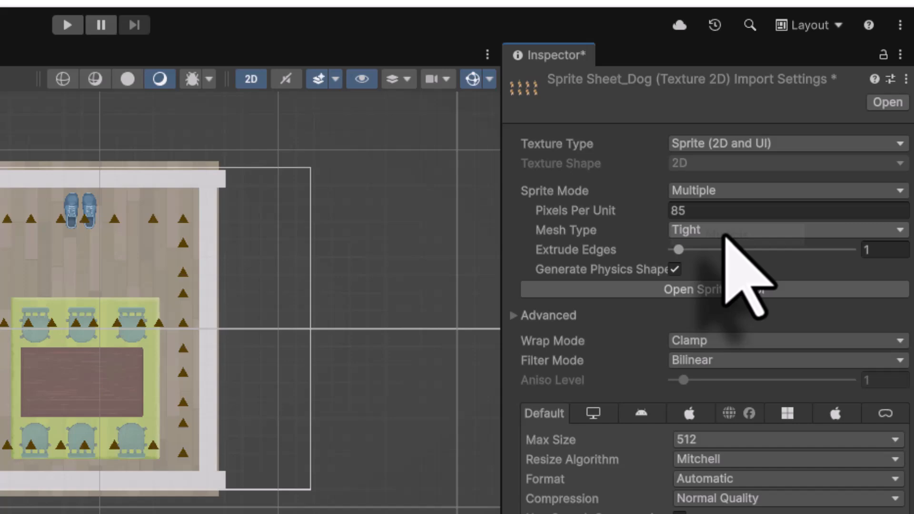
{"action": "left_click", "coordinate": [721, 289]}
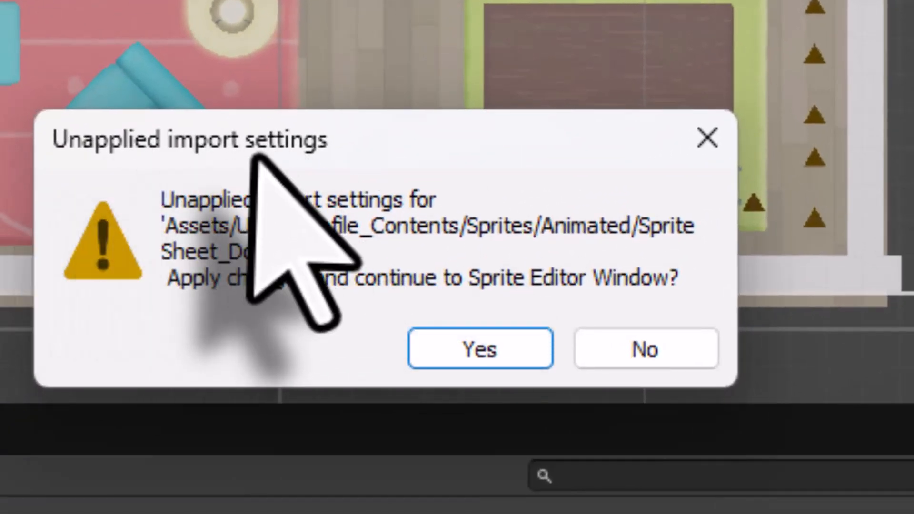
{"action": "left_click", "coordinate": [480, 350]}
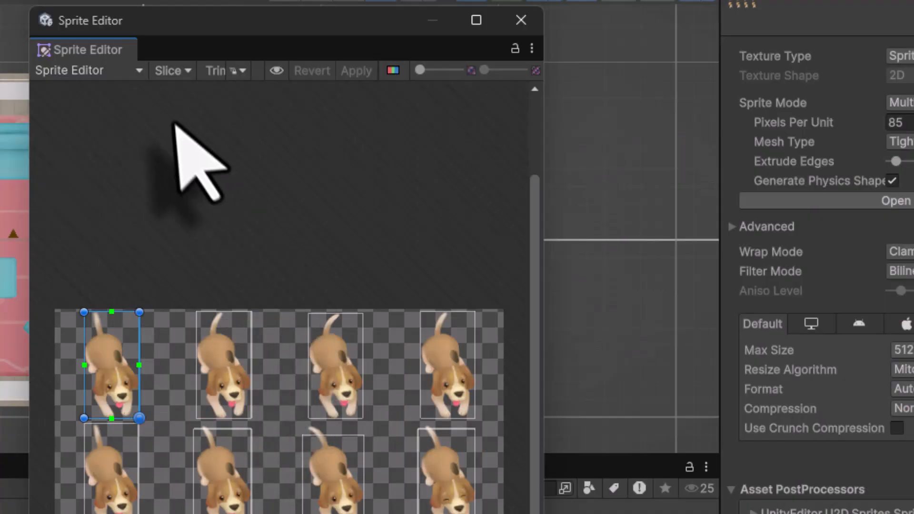
Slice the dog sprite sheet with the Automatic type and the Delete Existing method, apply the slices and close the Sprite Editor.
{"action": "left_click", "coordinate": [178, 71]}
{"action": "left_click", "coordinate": [318, 117]}
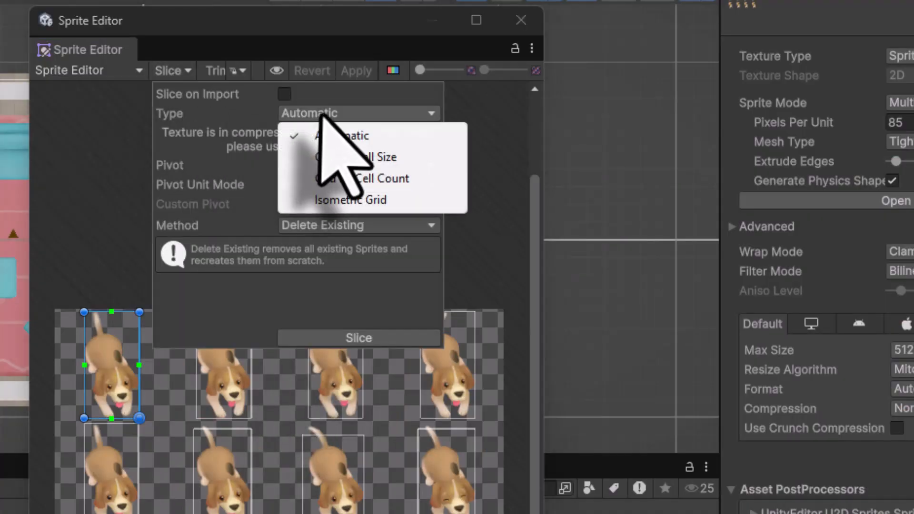
{"action": "left_click", "coordinate": [334, 141]}
{"action": "left_click", "coordinate": [359, 338]}
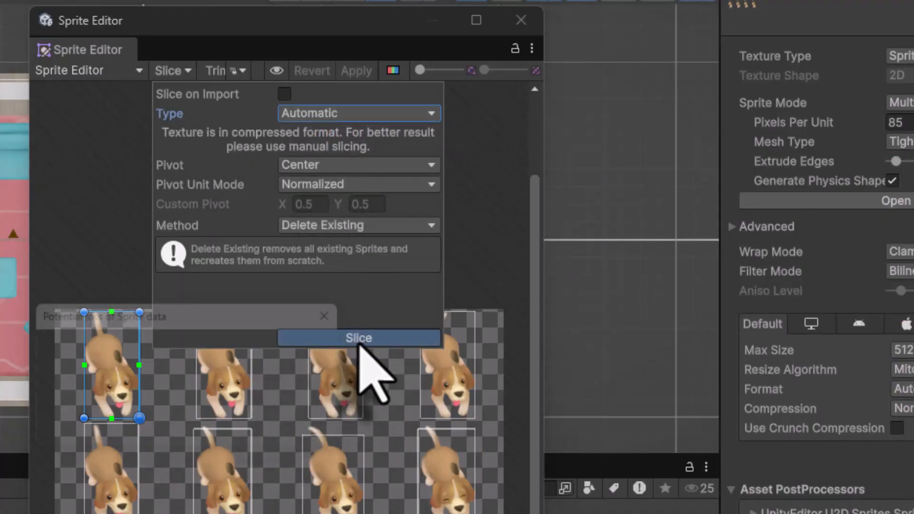
{"action": "left_click", "coordinate": [242, 440]}
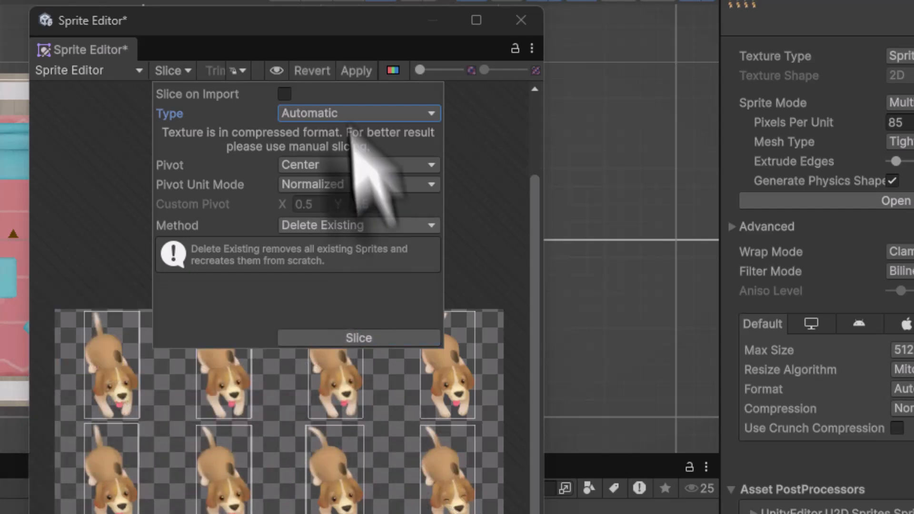
{"action": "left_click", "coordinate": [355, 72]}
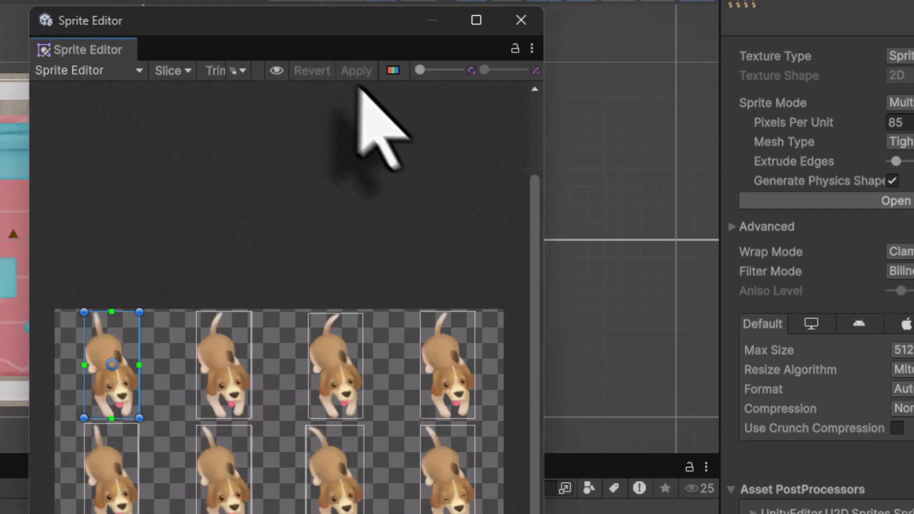
{"action": "left_click", "coordinate": [521, 20]}
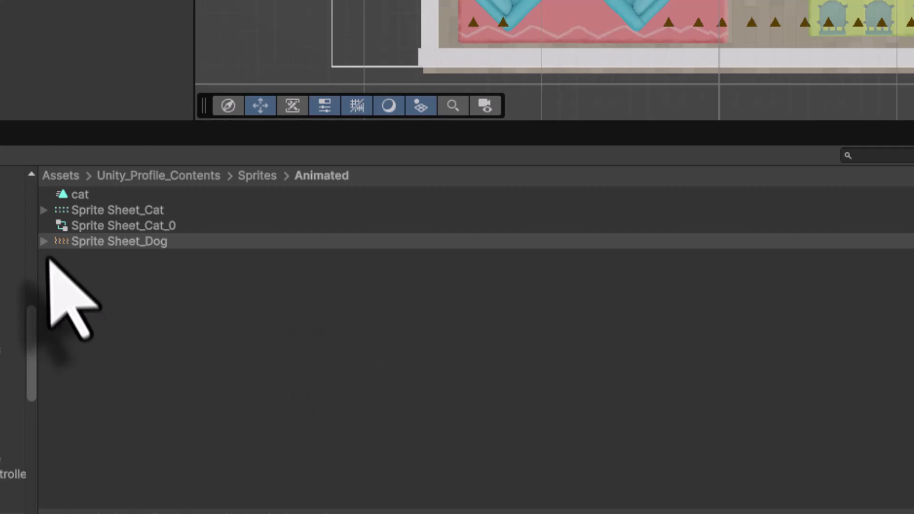
Create an animated object in the scene from sprites Sprite Sheet_Dog_0 to Sprite Sheet_Dog_7, saving its clip in Animated, and name it Dog_animation.
{"action": "left_click", "coordinate": [43, 242]}
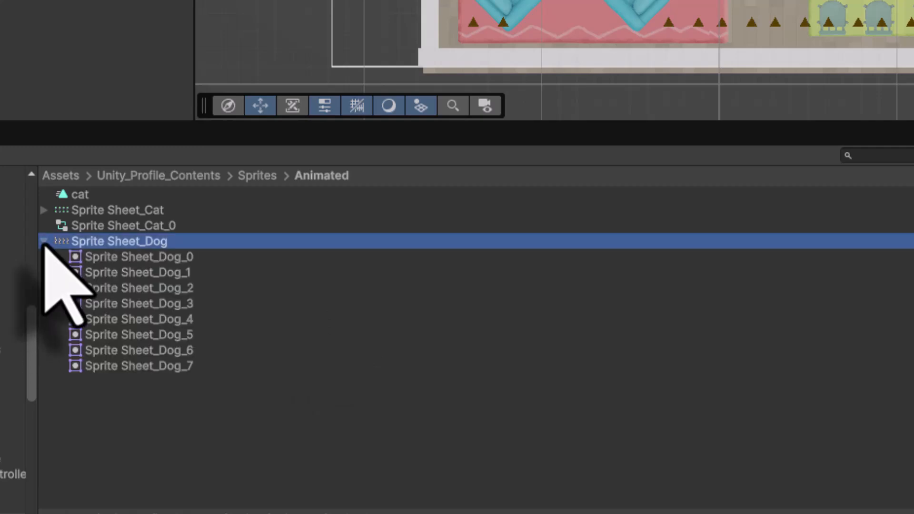
{"action": "left_click", "coordinate": [167, 259]}
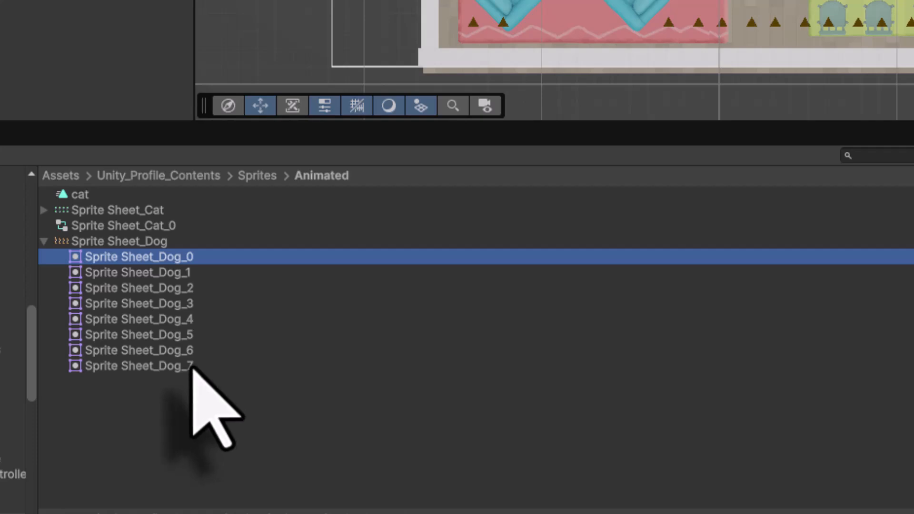
{"action": "left_click", "coordinate": [168, 366], "text": "shift"}
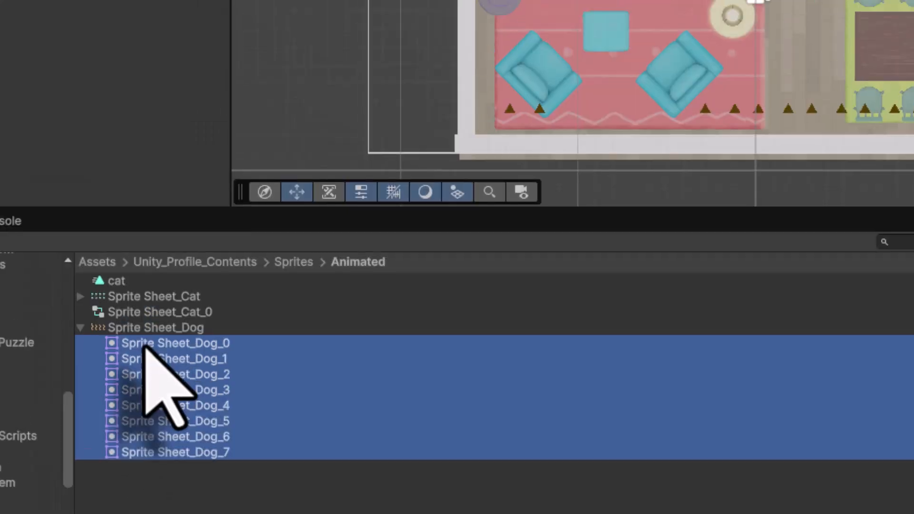
{"action": "left_click_drag", "start_coordinate": [109, 258], "coordinate": [194, 348]}
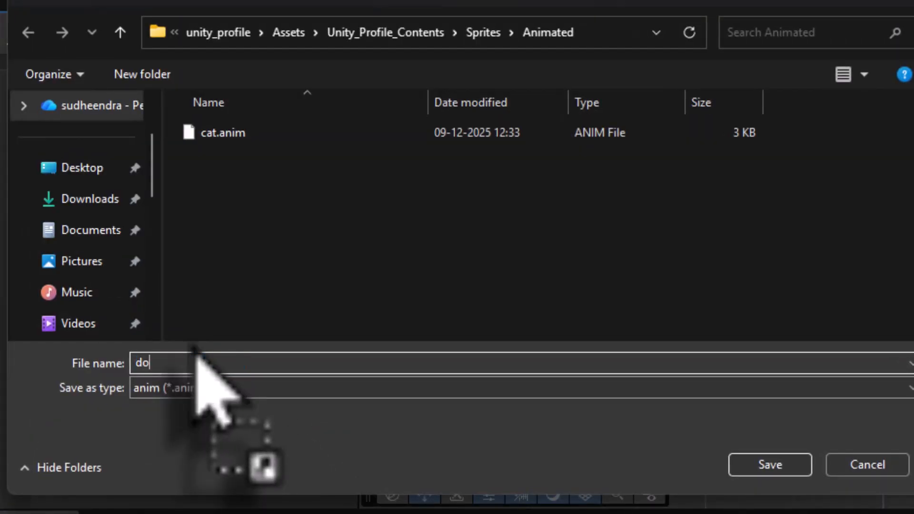
{"action": "left_click", "coordinate": [770, 467]}
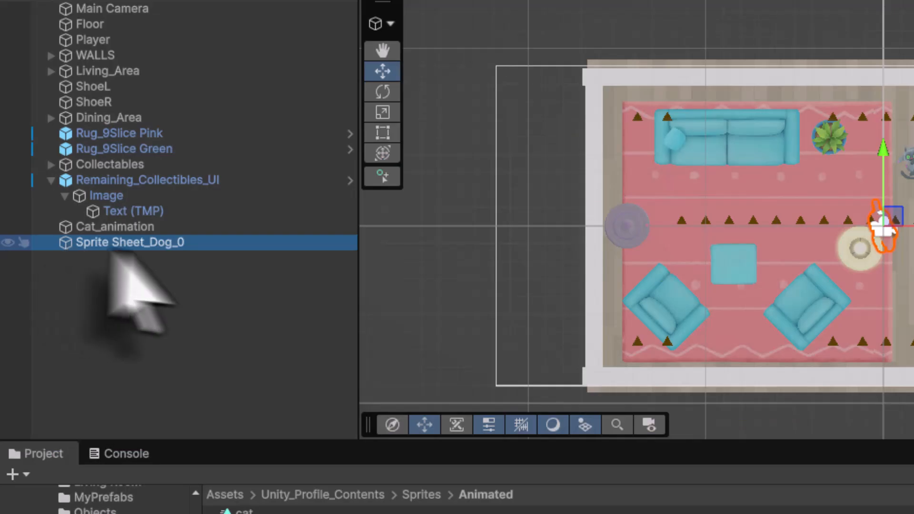
{"action": "left_click", "coordinate": [180, 243]}
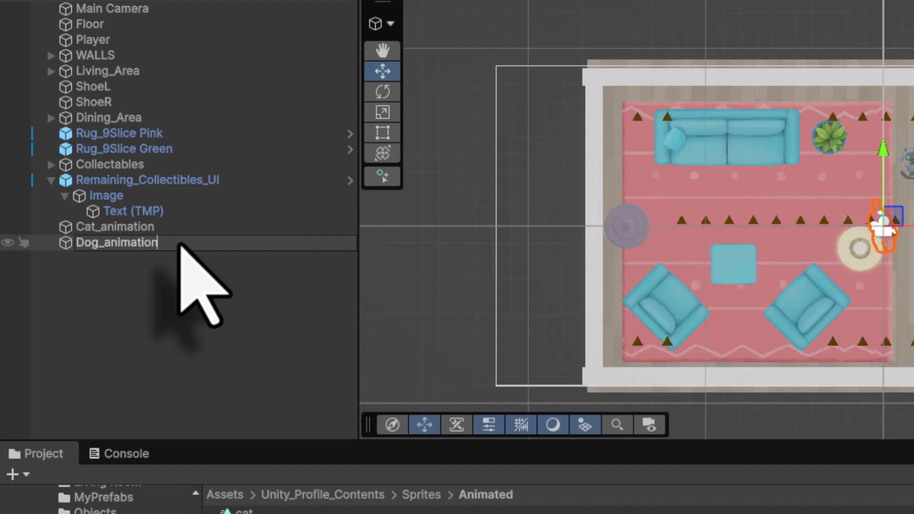
{"action": "key", "text": "Return"}
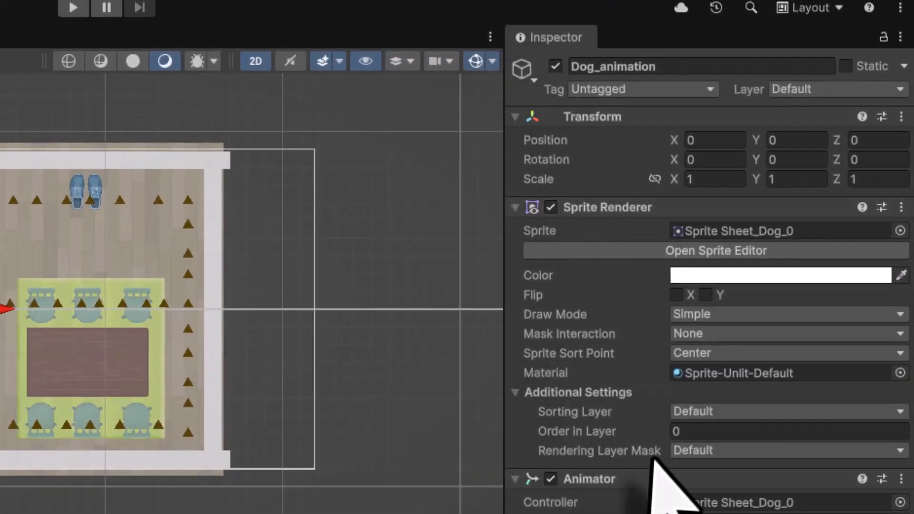
Set the Order in Layer of Dog_animation to 2 and move the dog onto the wooden floor beside the cat.
{"action": "left_click", "coordinate": [697, 431]}
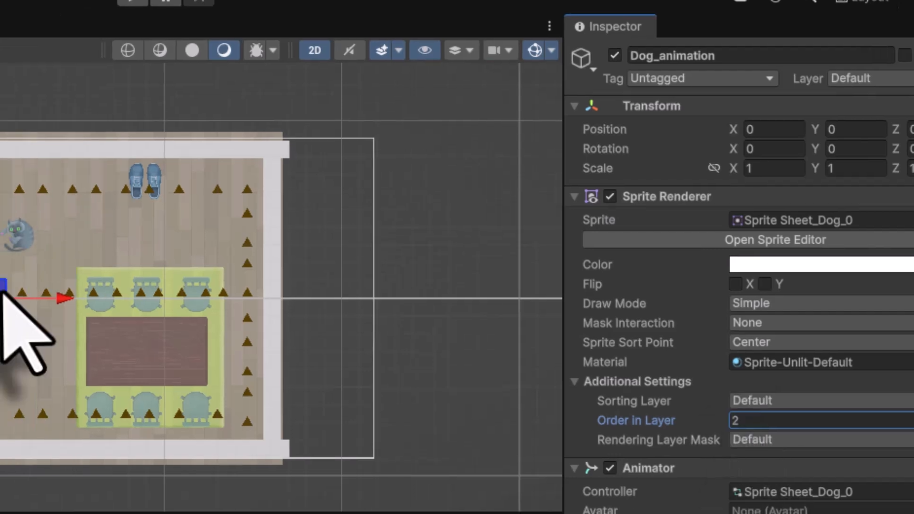
{"action": "left_click_drag", "start_coordinate": [3, 287], "coordinate": [446, 160]}
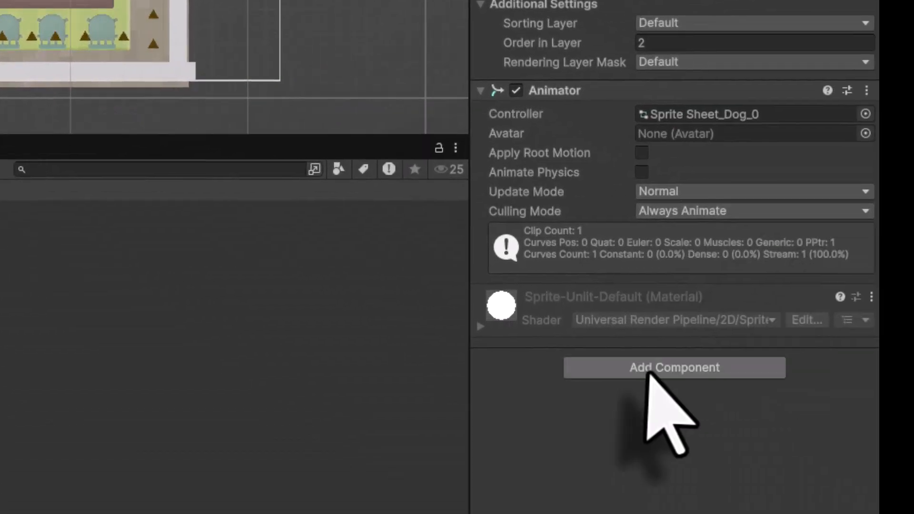
Add a Rigidbody 2D to Dog_animation with Mass 5, Linear Damping 6 and Angular Damping 6.
{"action": "left_click", "coordinate": [650, 369]}
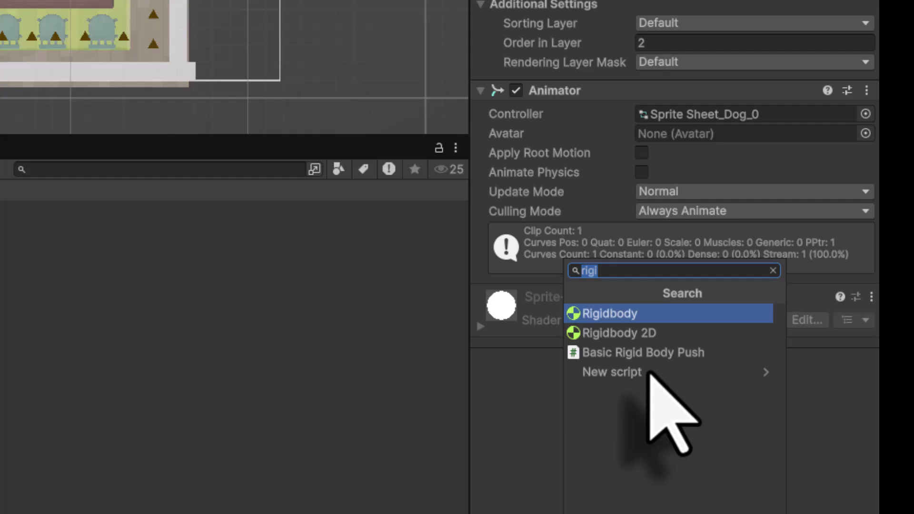
{"action": "left_click", "coordinate": [635, 333]}
{"action": "scroll", "coordinate": [673, 419], "scroll_direction": "down", "scroll_amount": 3}
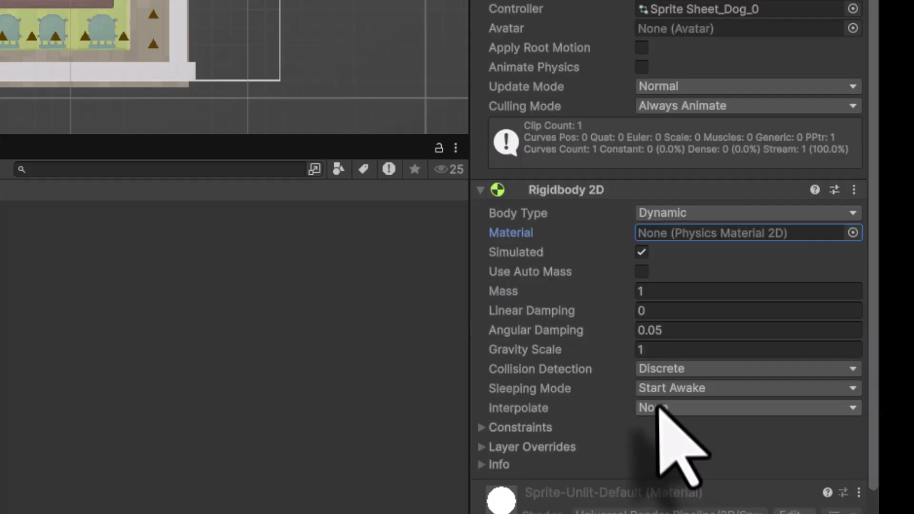
{"action": "left_click", "coordinate": [653, 291]}
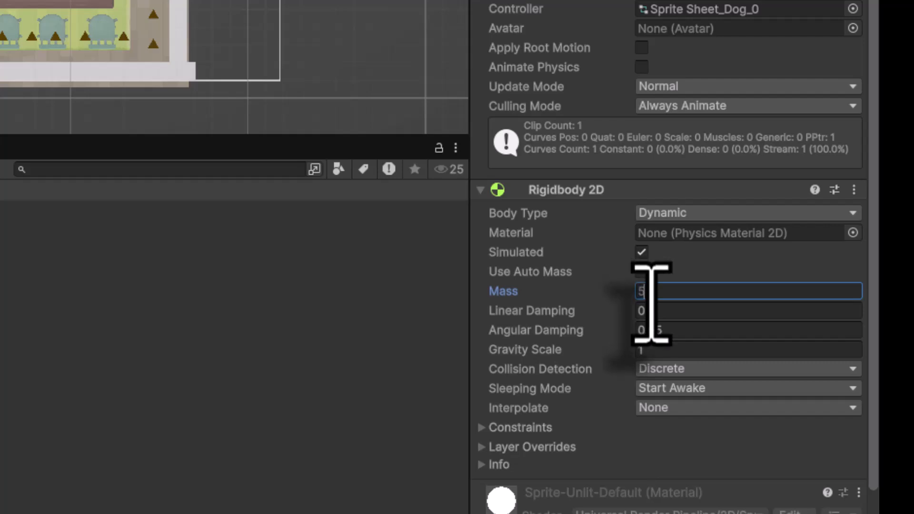
{"action": "type", "text": "5"}
{"action": "left_click", "coordinate": [657, 311]}
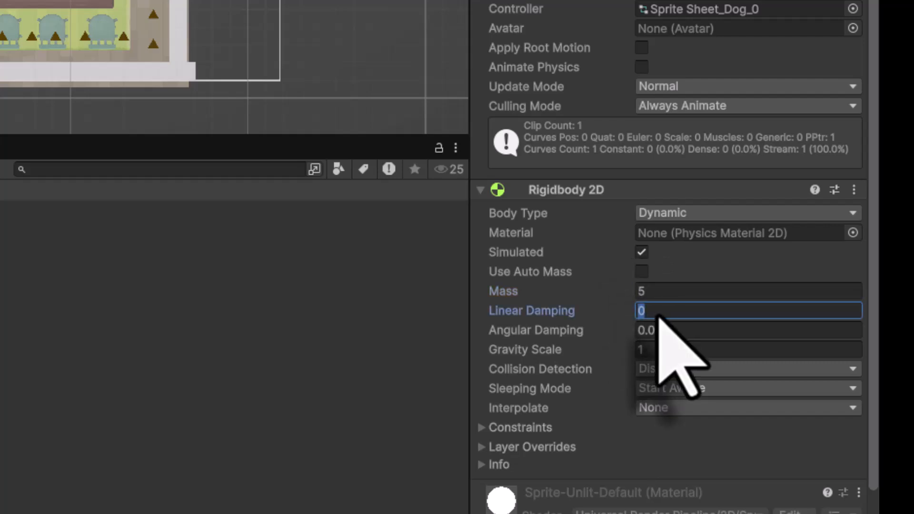
{"action": "type", "text": "6"}
{"action": "left_click", "coordinate": [665, 331]}
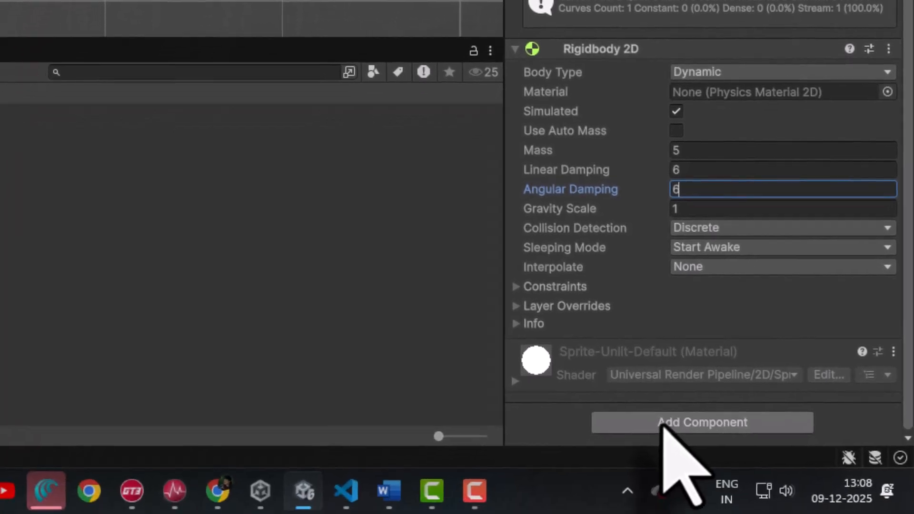
Add a Box Collider 2D component to Dog_animation.
{"action": "left_click", "coordinate": [662, 425]}
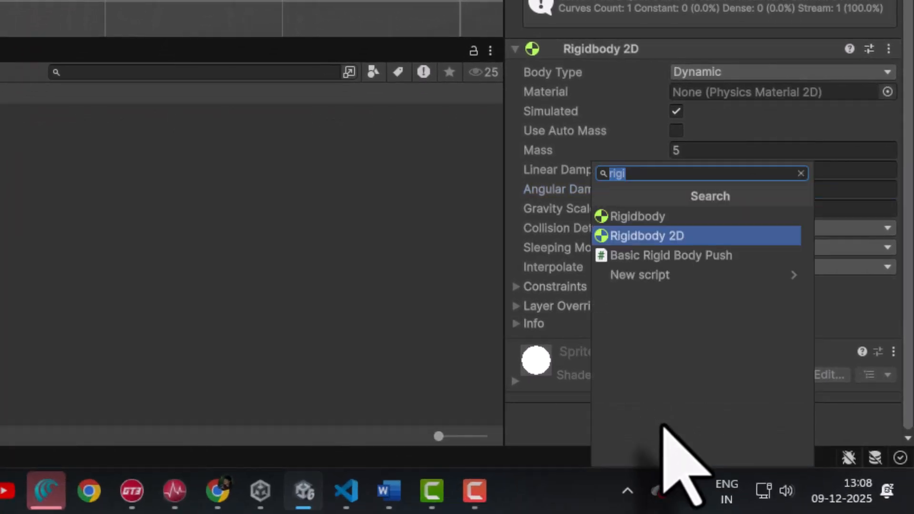
{"action": "type", "text": "colli"}
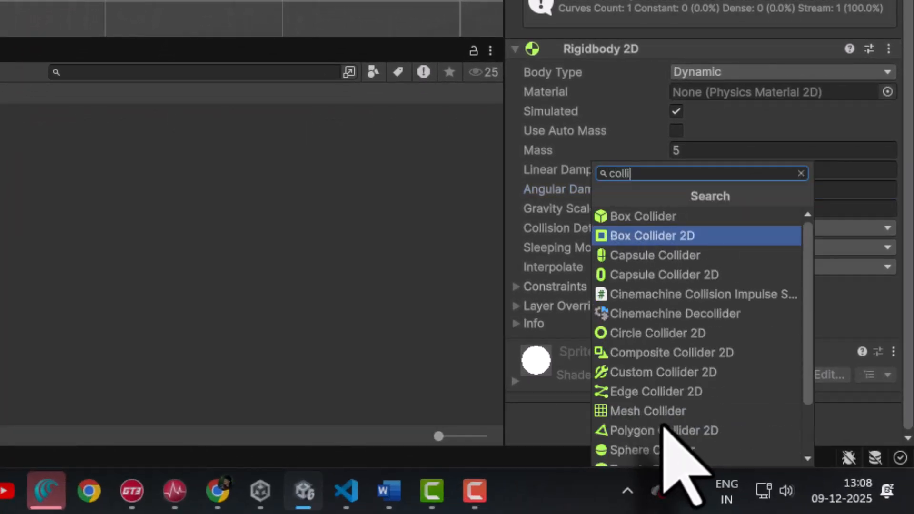
{"action": "left_click", "coordinate": [659, 235]}
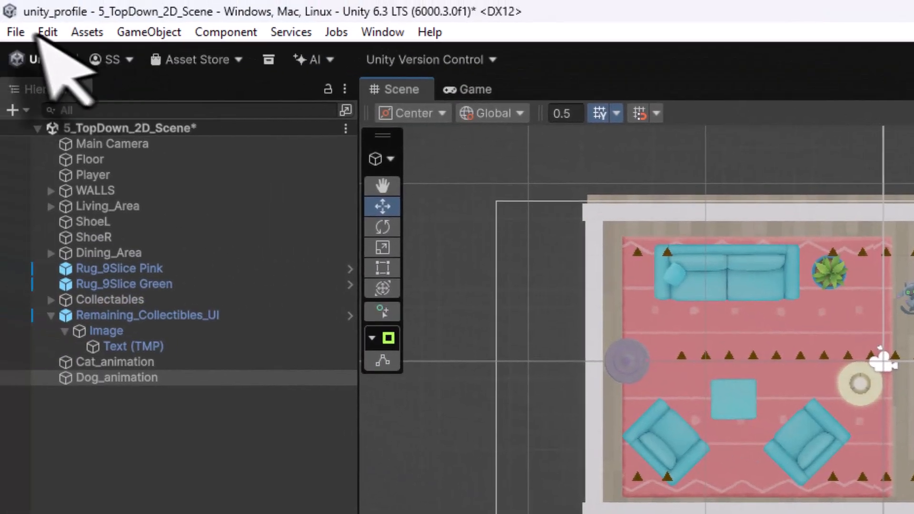
Save the scene and play-test the dog's physics, ending with play mode stopped.
{"action": "left_click", "coordinate": [15, 33]}
{"action": "left_click", "coordinate": [48, 125]}
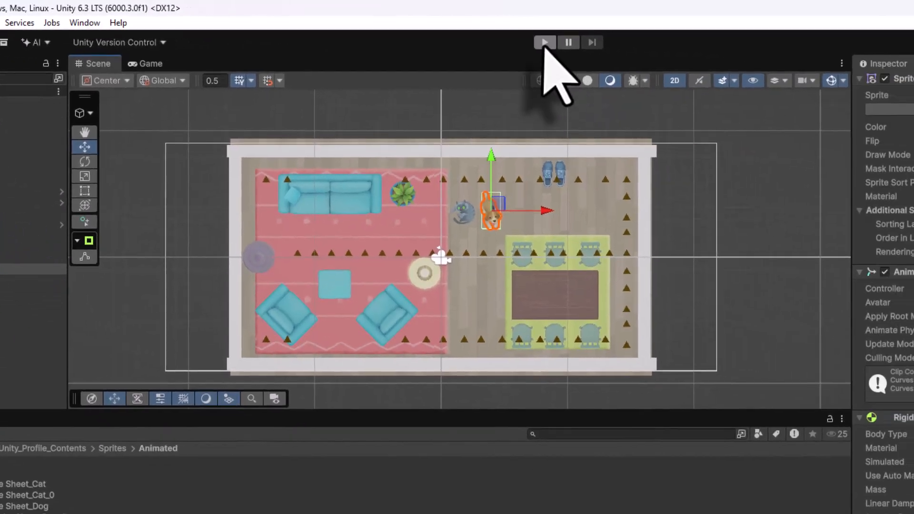
{"action": "left_click", "coordinate": [652, 46]}
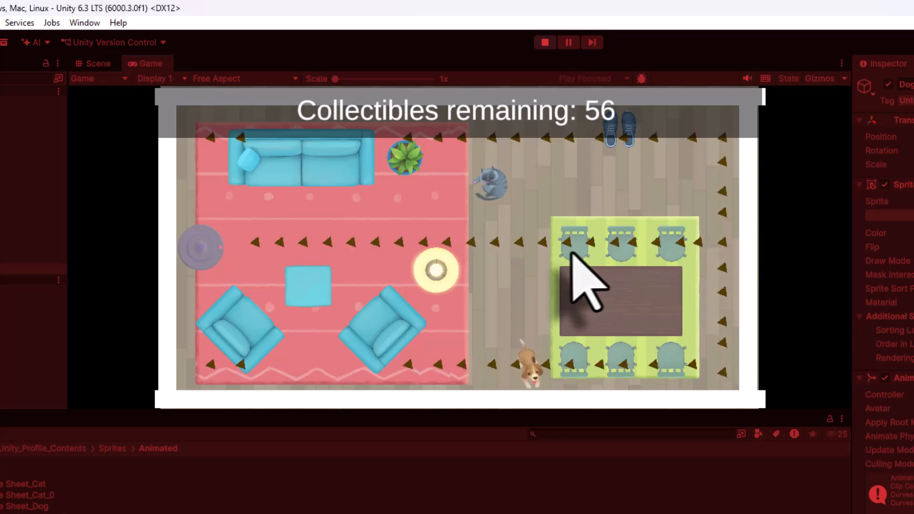
{"action": "left_click", "coordinate": [546, 42]}
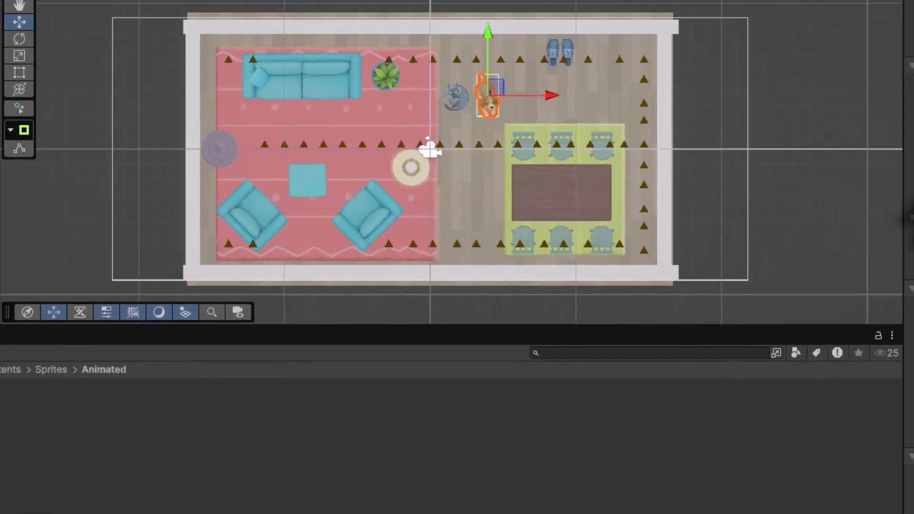
Change the Gravity Scale of Dog_animation's Rigidbody 2D so the dog does not fall, and save the scene.
{"action": "scroll", "coordinate": [757, 91], "scroll_direction": "down", "scroll_amount": 5}
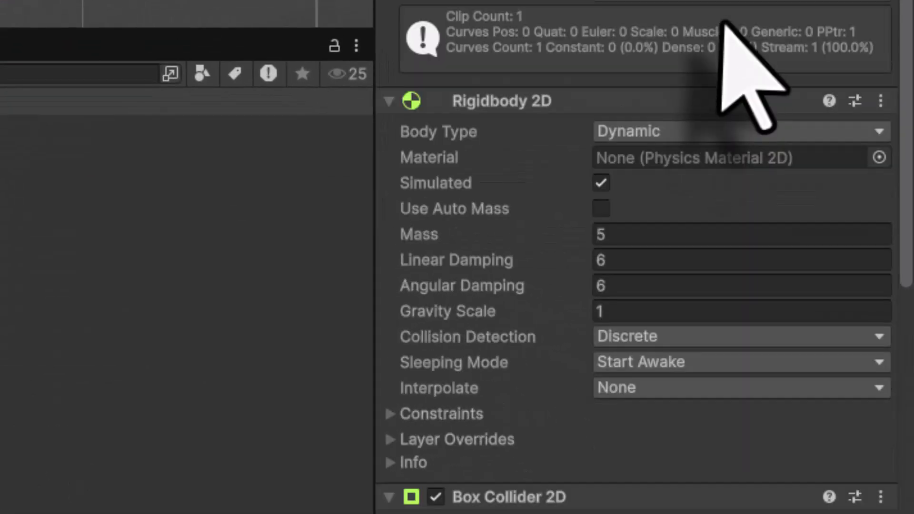
{"action": "left_click", "coordinate": [614, 312]}
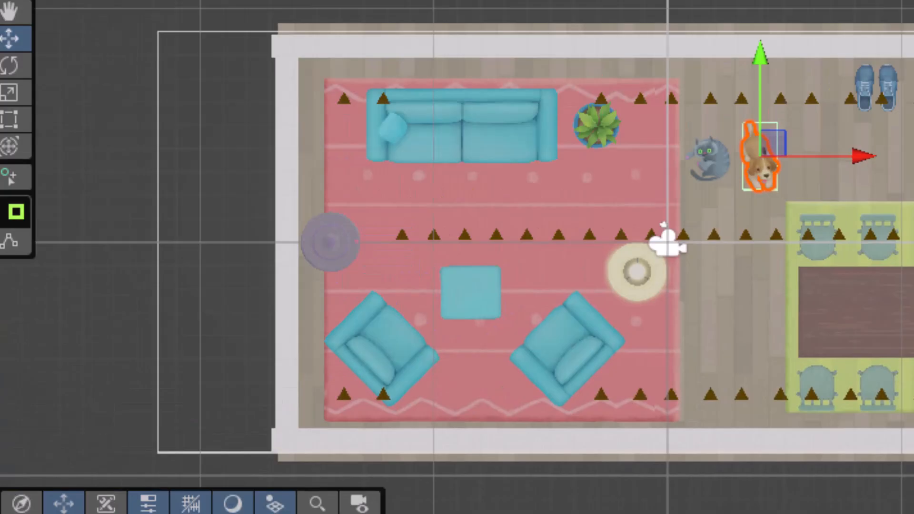
{"action": "key", "text": "ctrl+s"}
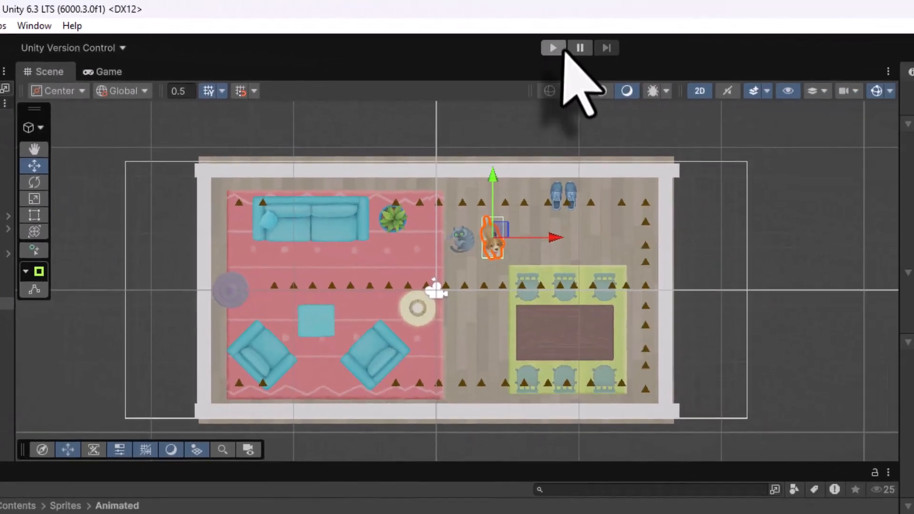
Play-test the scene by moving the player across the room to push the cat and dog, and stop play mode.
{"action": "left_click", "coordinate": [555, 48]}
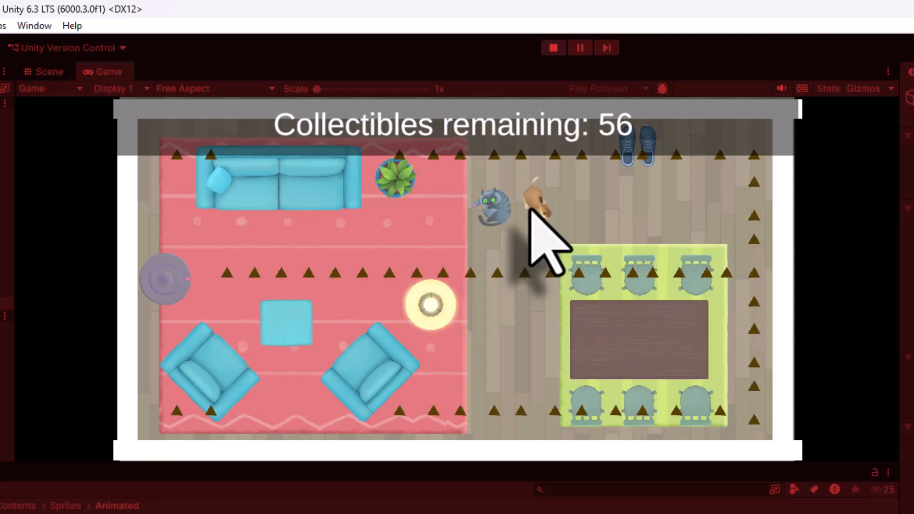
{"action": "key", "text": "Right"}
{"action": "key", "text": "Up"}
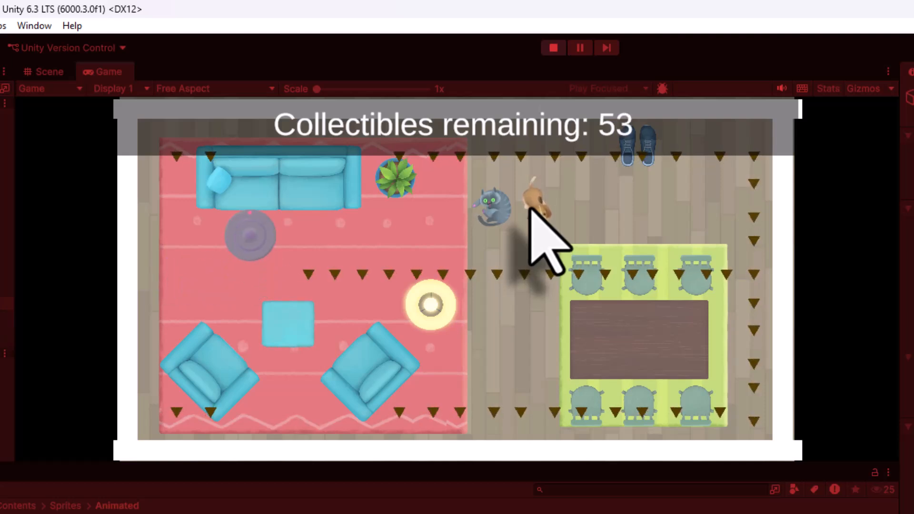
{"action": "key", "text": "Right"}
{"action": "key", "text": "Right"}
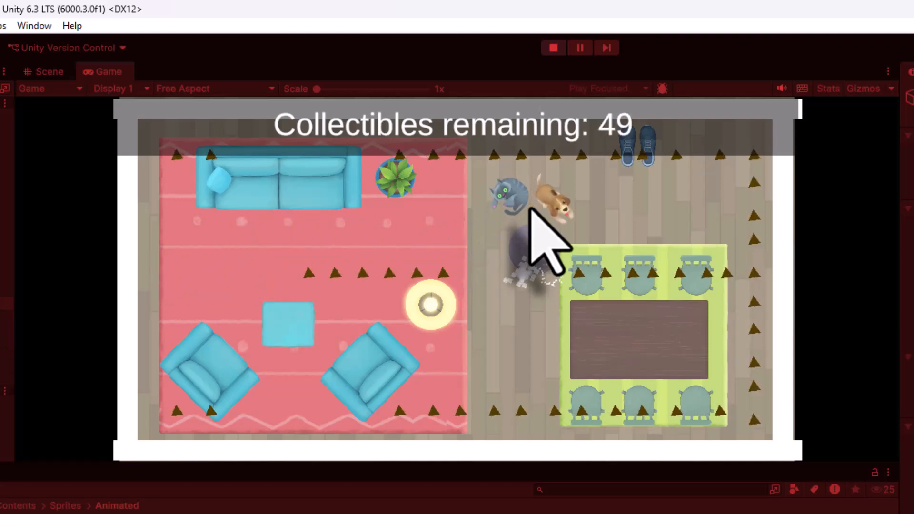
{"action": "key", "text": "Up"}
{"action": "key", "text": "Right"}
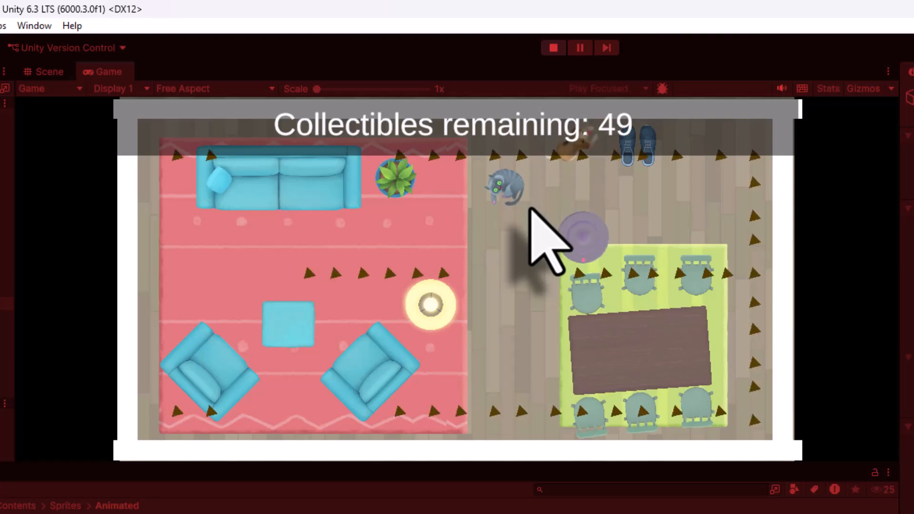
{"action": "left_click", "coordinate": [553, 47]}
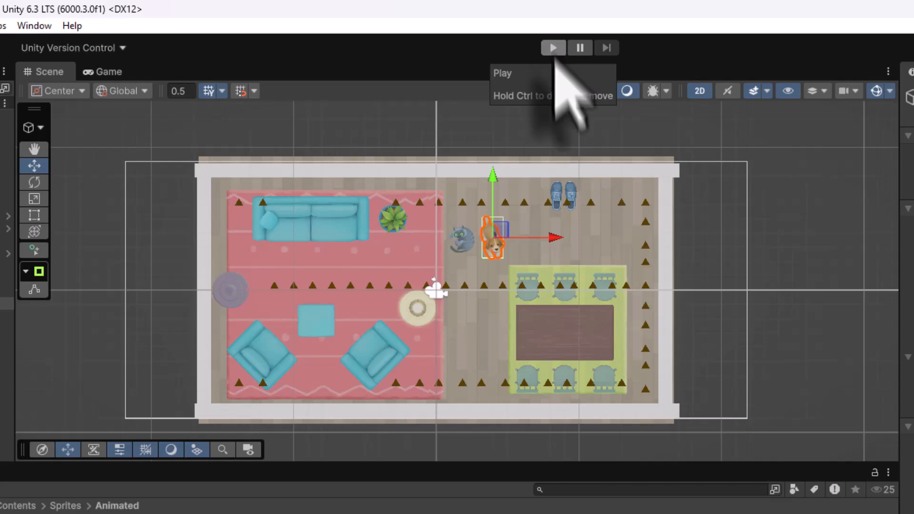
Set the Sprite Renderer colour of Wall_Top, inside the WALLS group, to turquoise with RGB 0, 255, 227.
{"action": "left_click", "coordinate": [88, 195]}
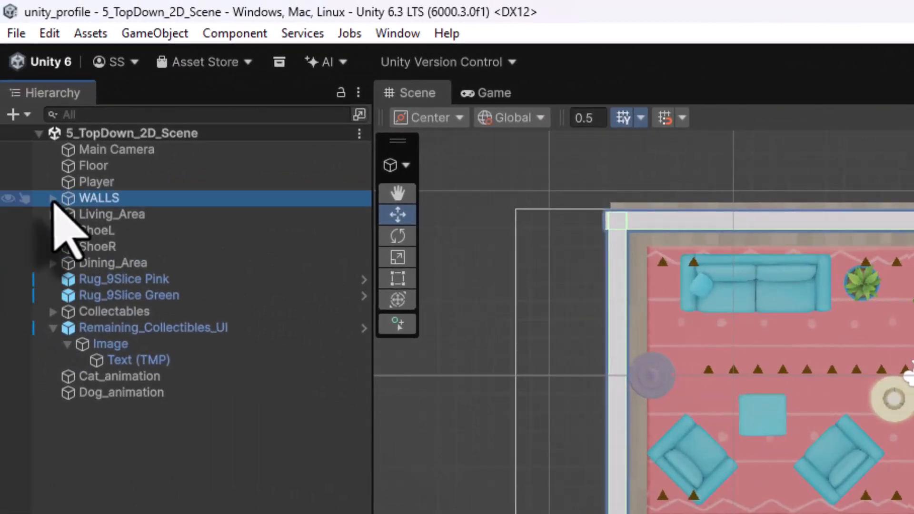
{"action": "left_click", "coordinate": [53, 198]}
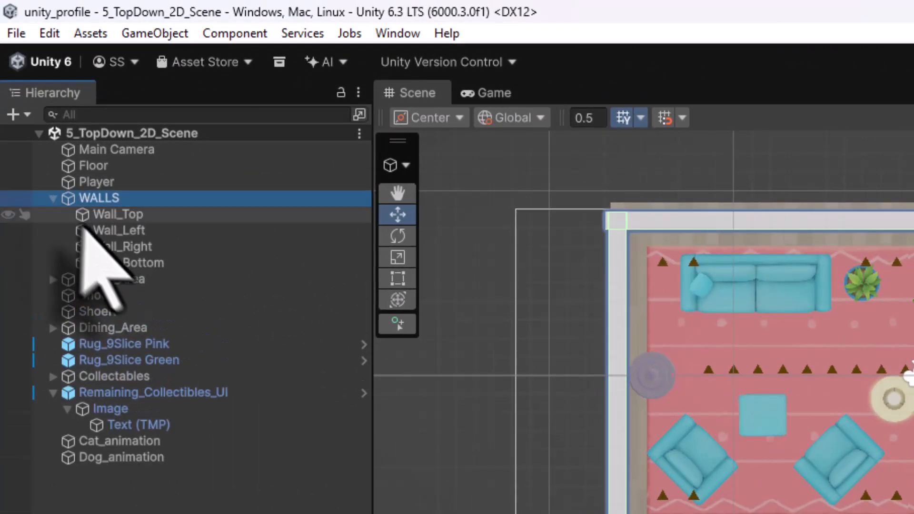
{"action": "left_click", "coordinate": [138, 215]}
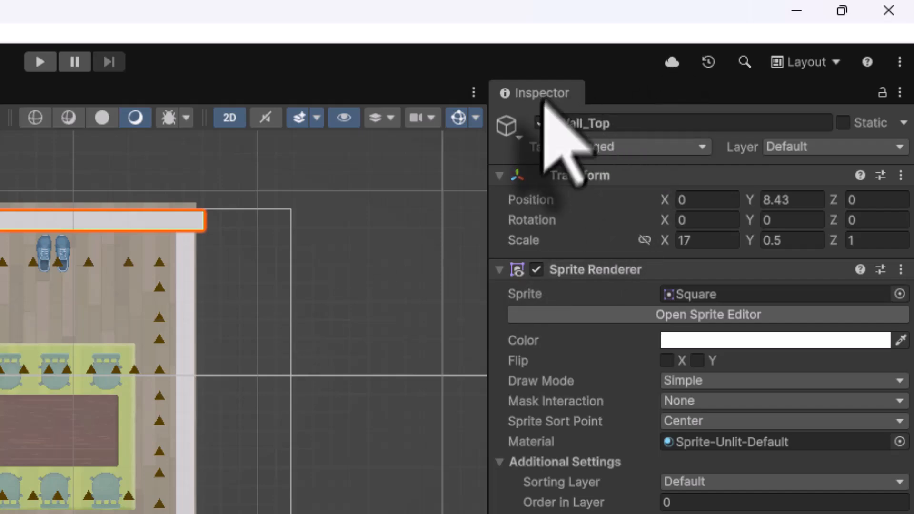
{"action": "left_click", "coordinate": [727, 340]}
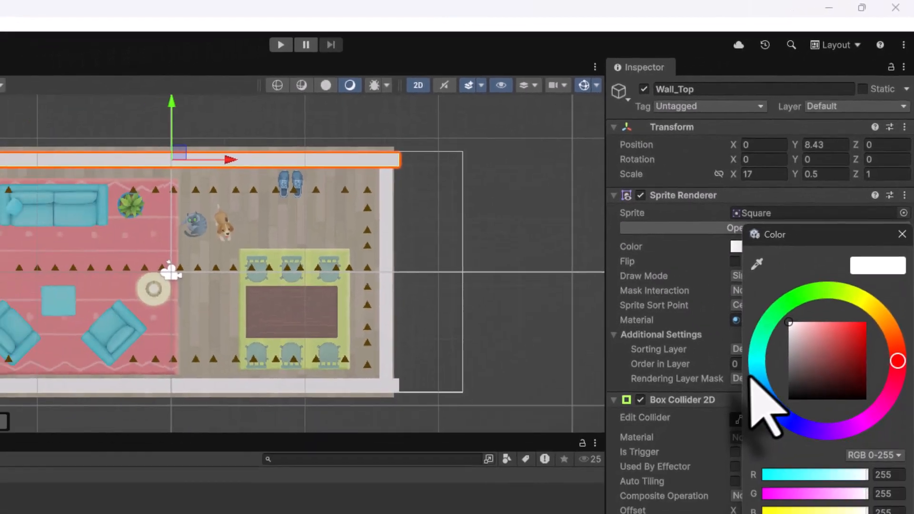
{"action": "left_click_drag", "start_coordinate": [751, 377], "coordinate": [752, 355]}
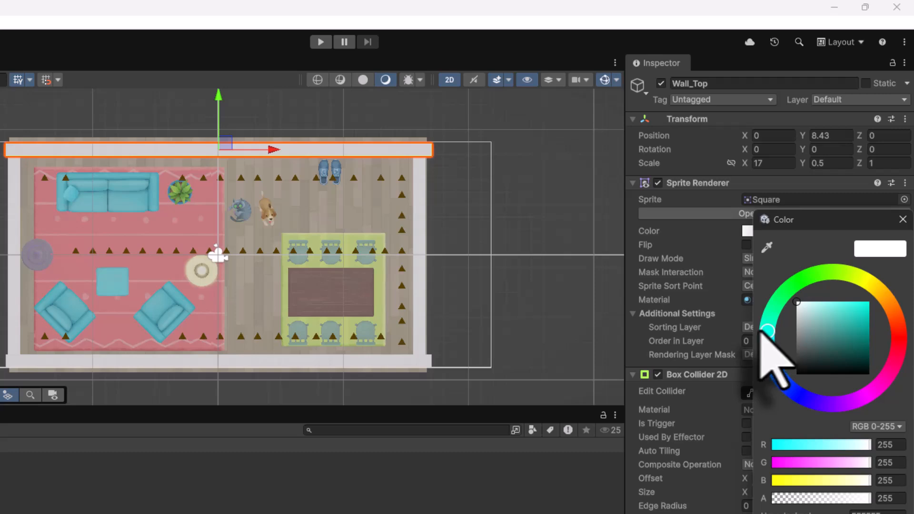
{"action": "left_click_drag", "start_coordinate": [859, 321], "coordinate": [886, 288]}
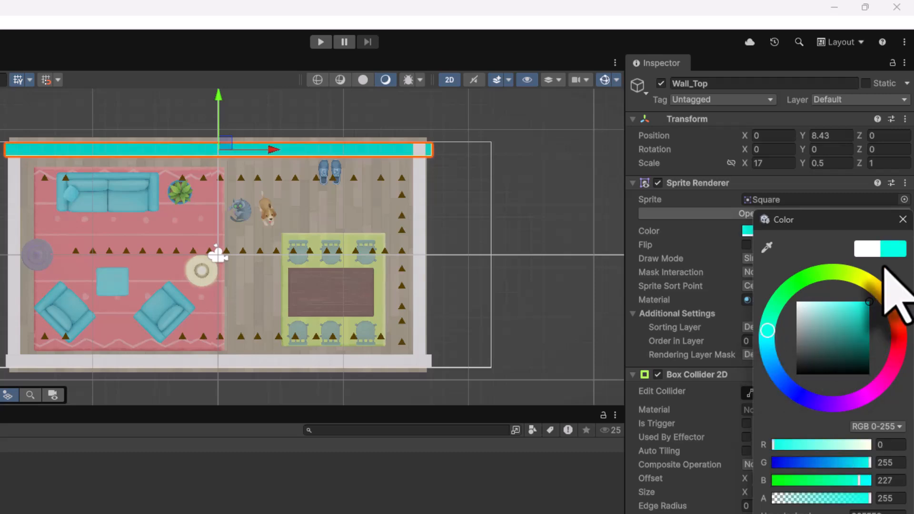
Copy Wall_Top's hexadecimal colour code and apply 00FFE3 as the Sprite Renderer colour of Wall_Left.
{"action": "left_click", "coordinate": [878, 512]}
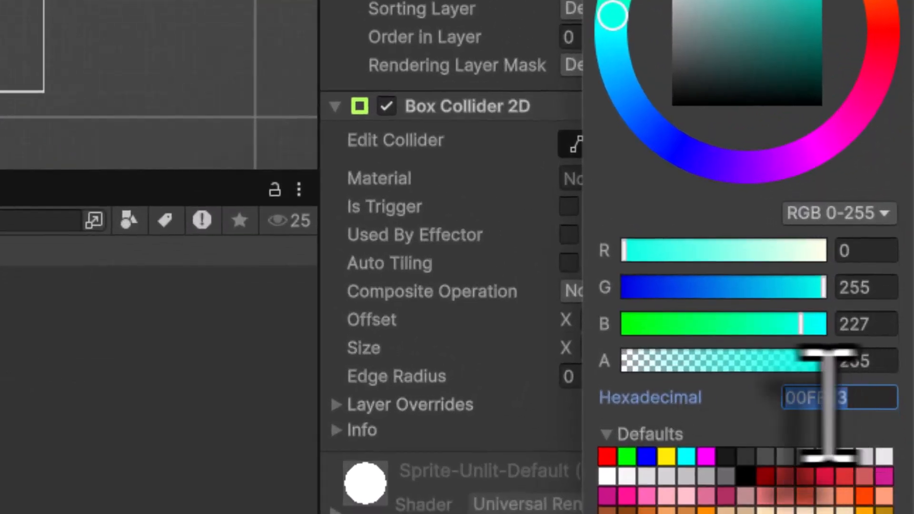
{"action": "right_click", "coordinate": [821, 411]}
{"action": "left_click", "coordinate": [820, 449]}
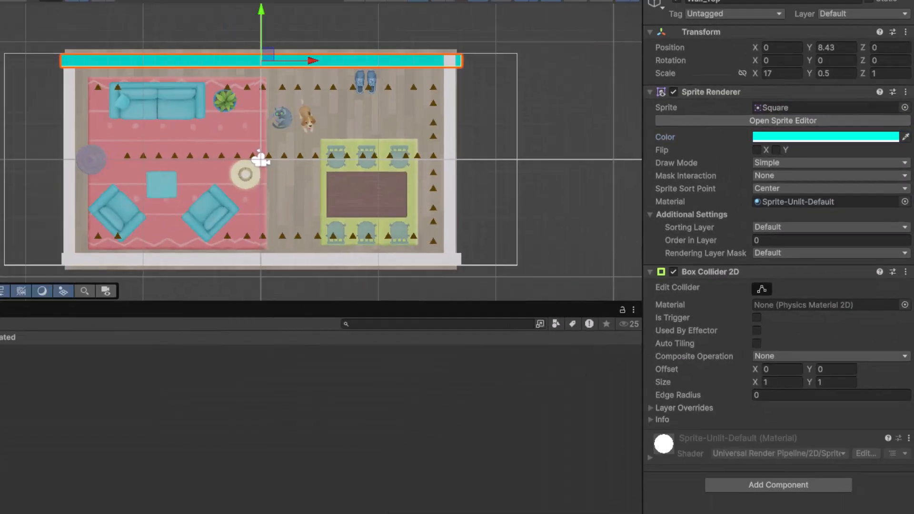
{"action": "left_click", "coordinate": [71, 129]}
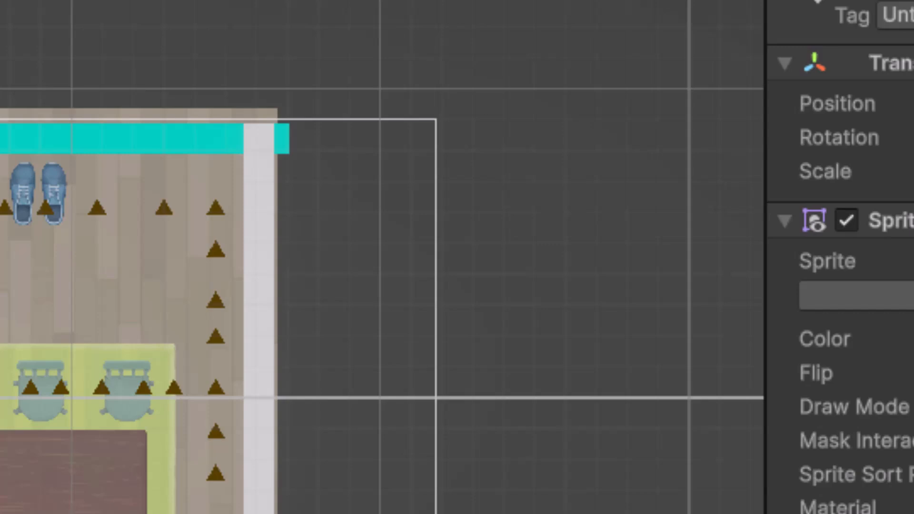
{"action": "left_click", "coordinate": [645, 308]}
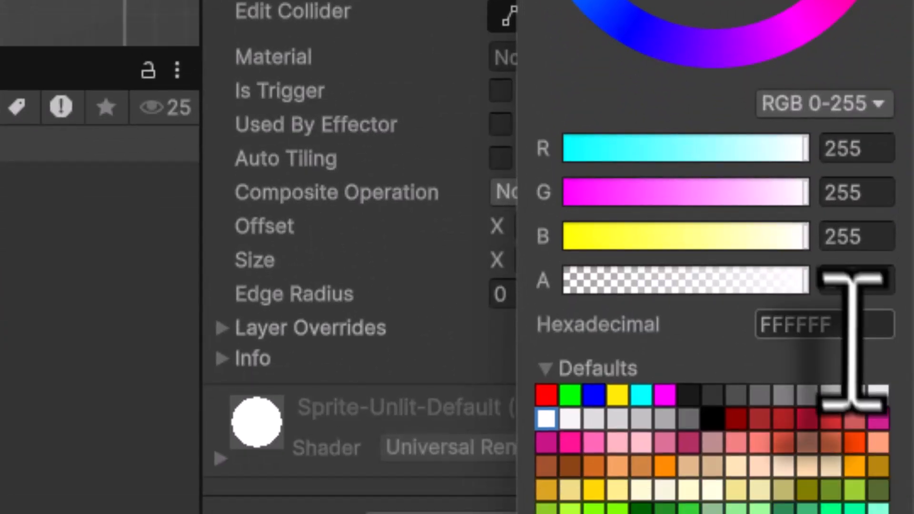
{"action": "left_click", "coordinate": [850, 325]}
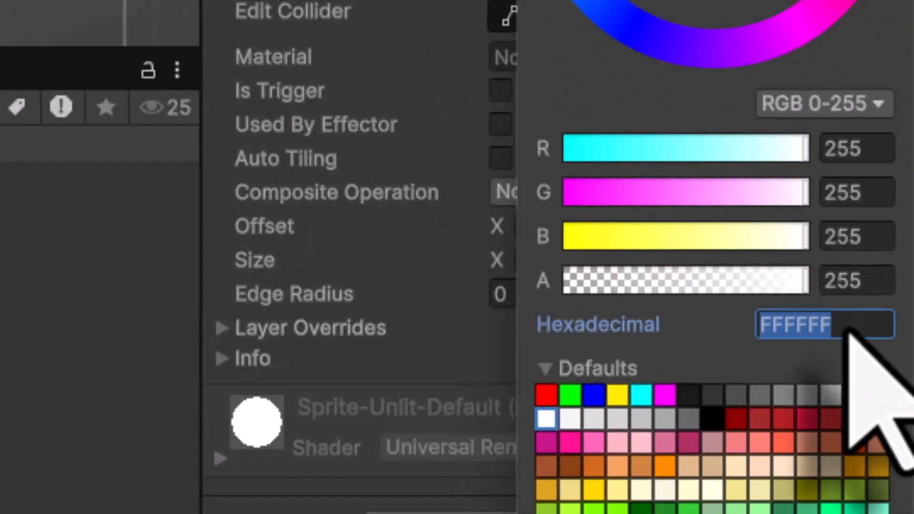
{"action": "type", "text": "00FFE3"}
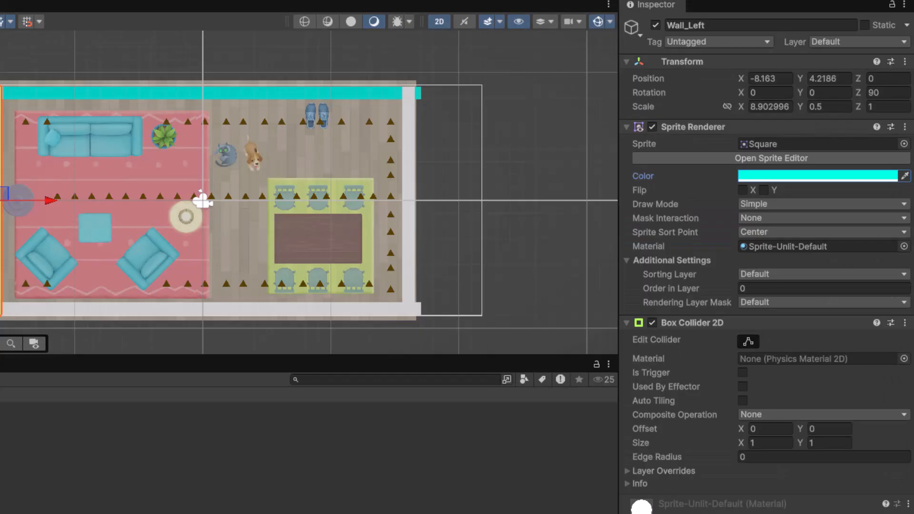
Set the Sprite Renderer colour of Wall_Right to hexadecimal 00FFE3.
{"action": "left_click", "coordinate": [408, 201]}
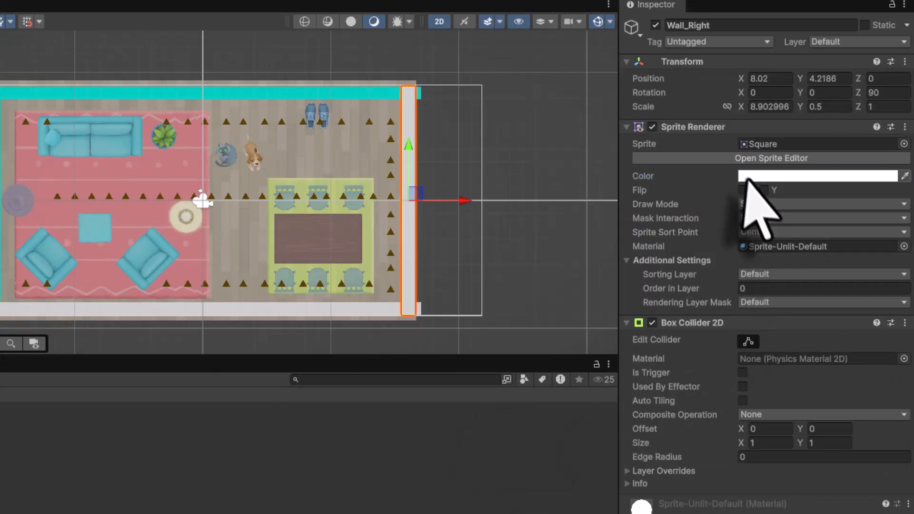
{"action": "left_click", "coordinate": [759, 177]}
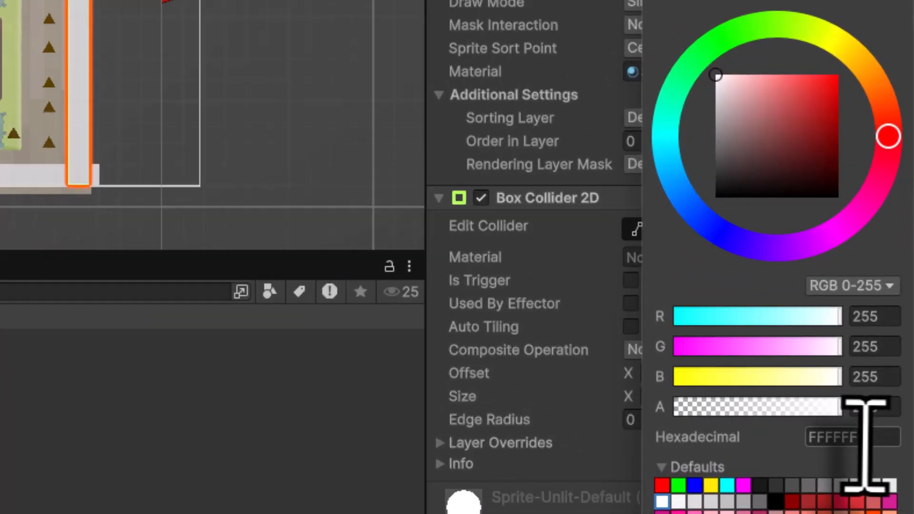
{"action": "left_click", "coordinate": [881, 468]}
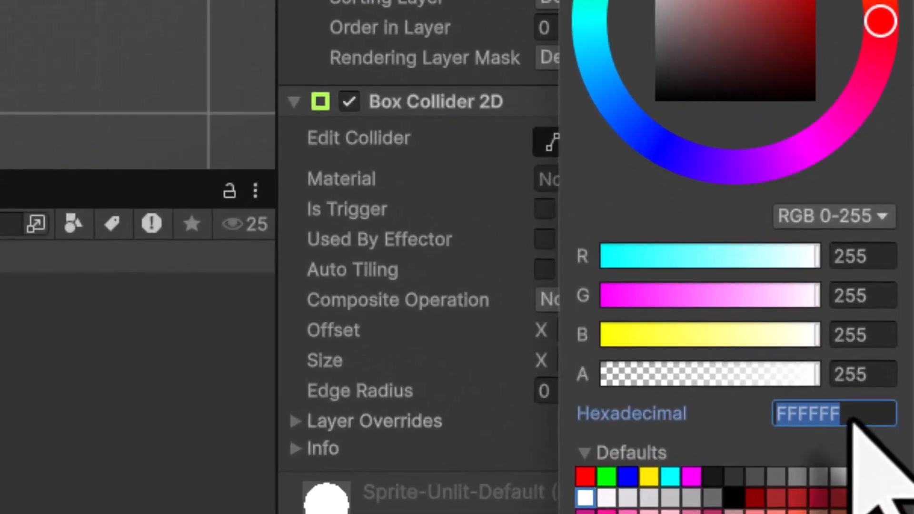
{"action": "type", "text": "00FFE3"}
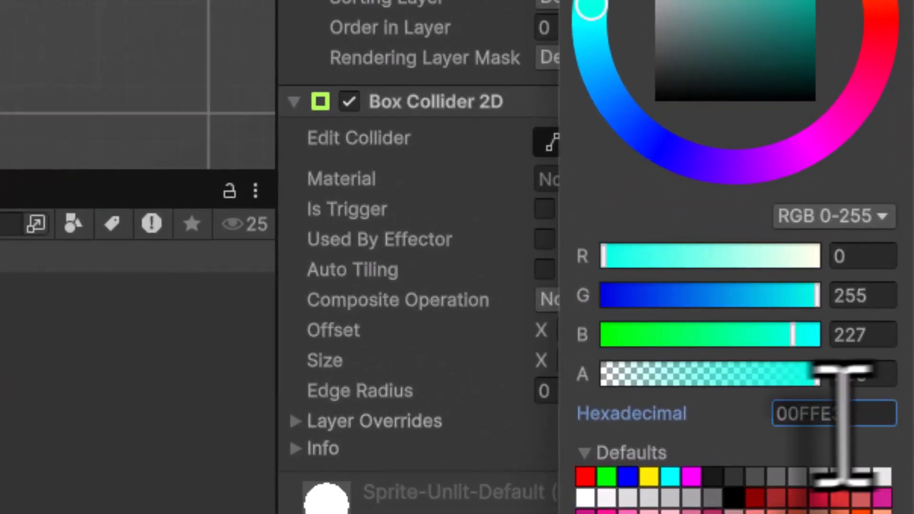
{"action": "key", "text": "Return"}
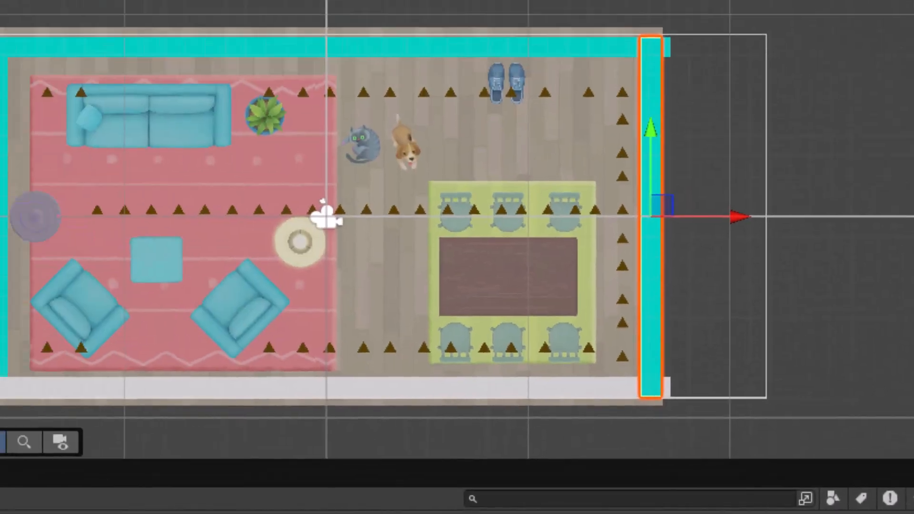
Colour Wall_Bottom by sampling the top wall's turquoise in the scene with the eyedropper, and save the scene.
{"action": "left_click", "coordinate": [304, 405]}
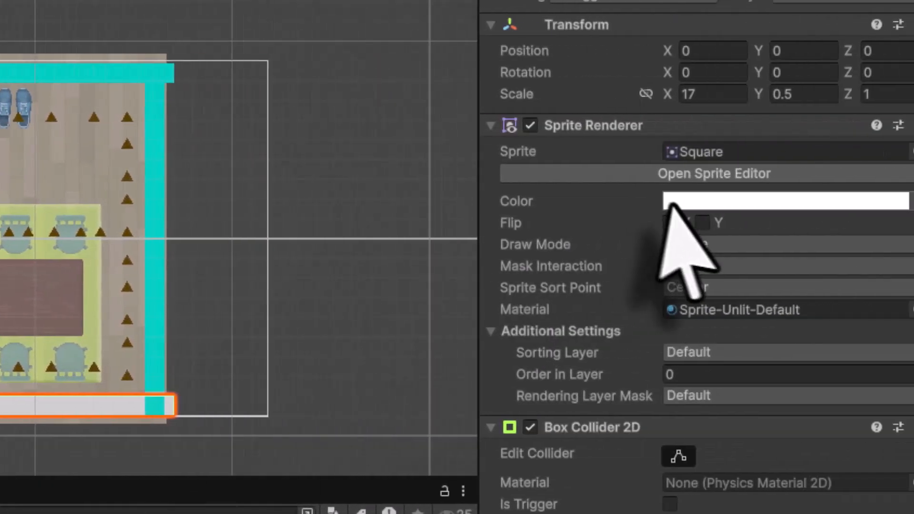
{"action": "left_click", "coordinate": [662, 203]}
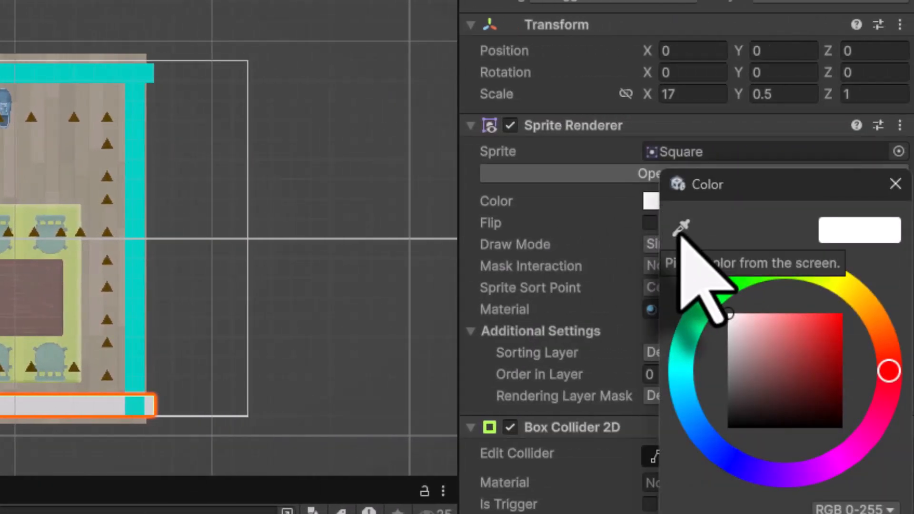
{"action": "left_click", "coordinate": [682, 227]}
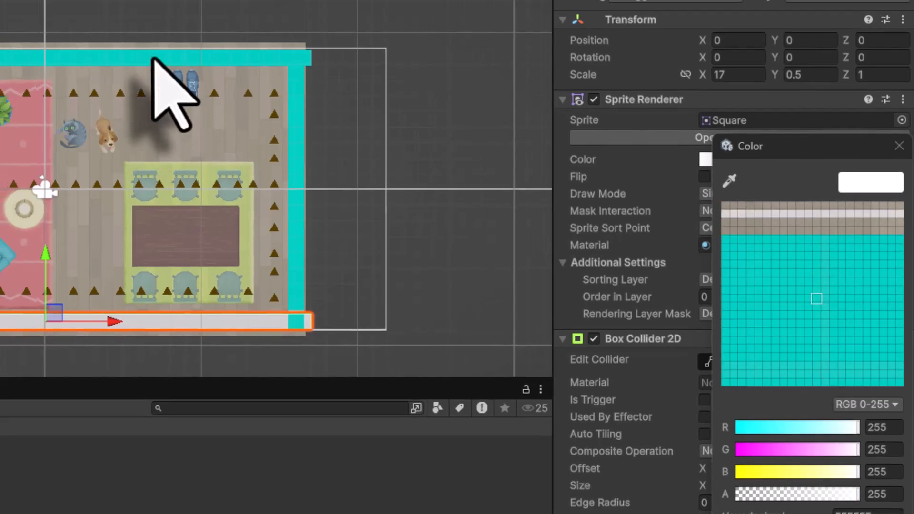
{"action": "left_click", "coordinate": [92, 60]}
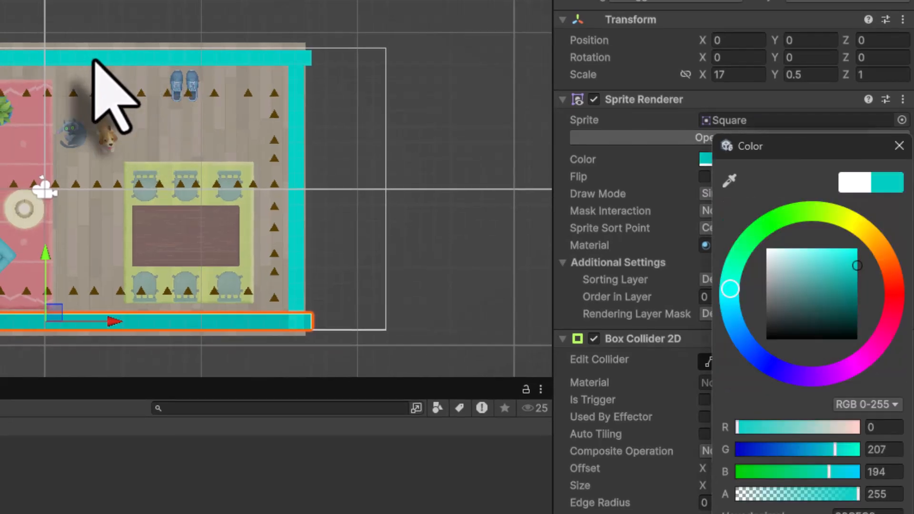
{"action": "left_click", "coordinate": [899, 146]}
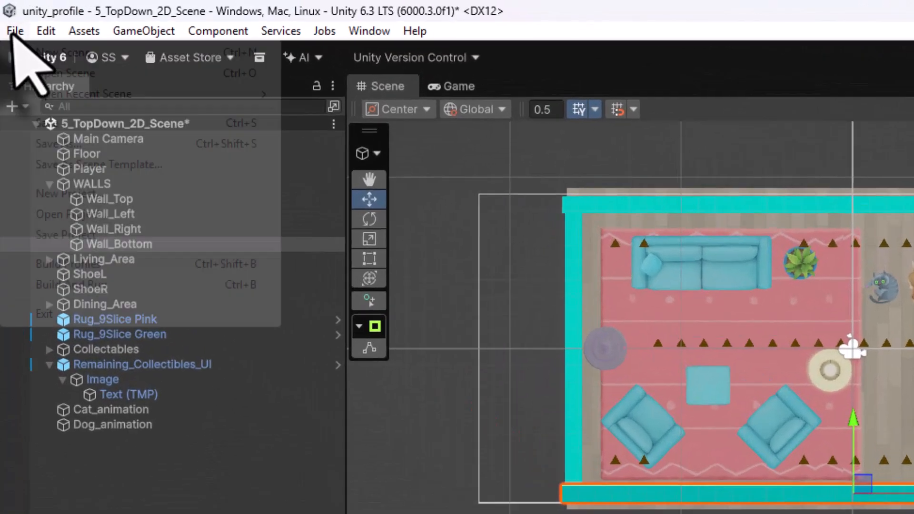
{"action": "left_click", "coordinate": [8, 15]}
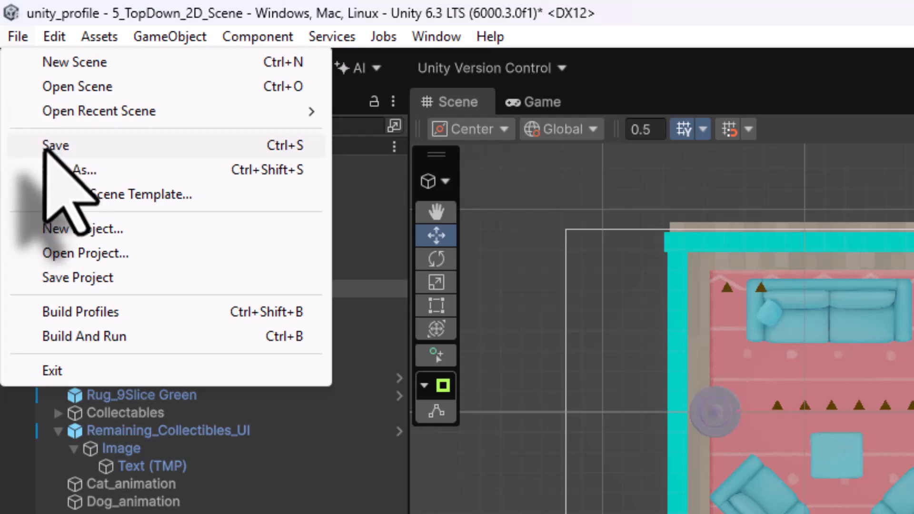
{"action": "left_click", "coordinate": [43, 145]}
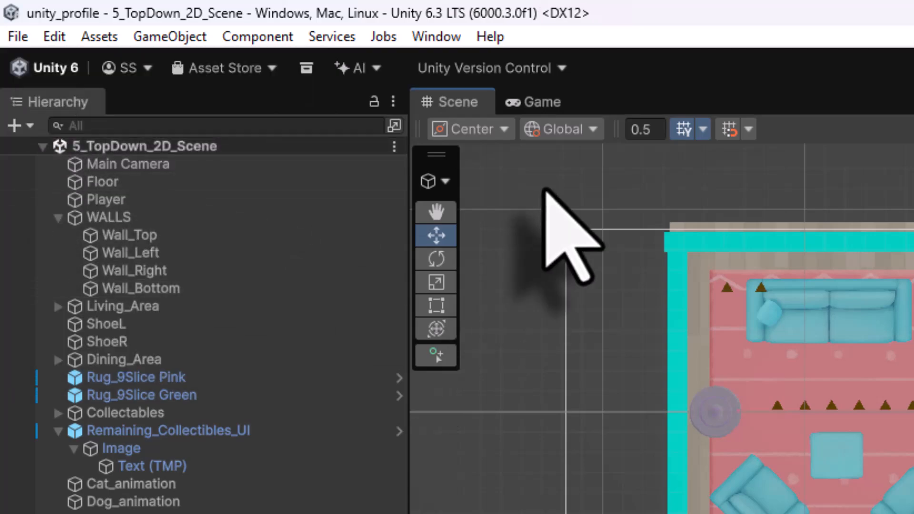